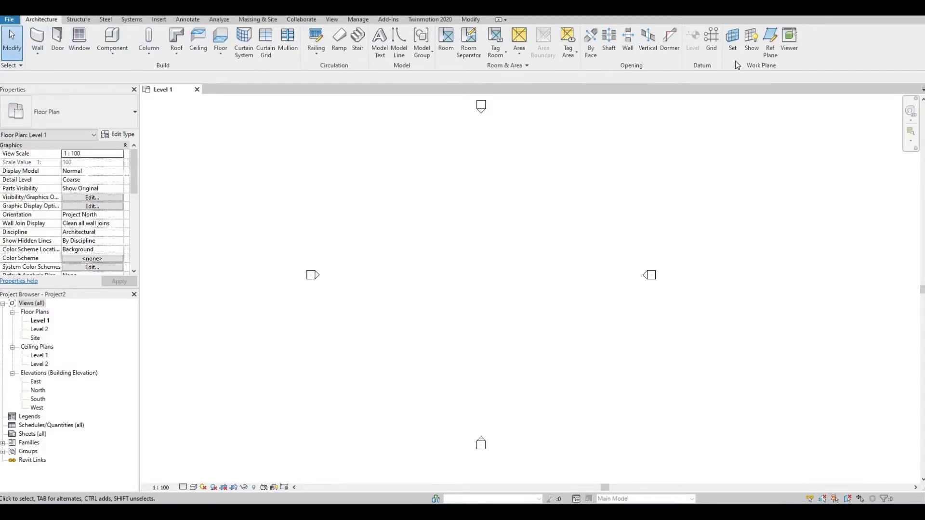
# Step: Draw a vertical reference plane and a horizontal one crossing it in the middle of the Level 1 plan
pyautogui.click(770, 41)
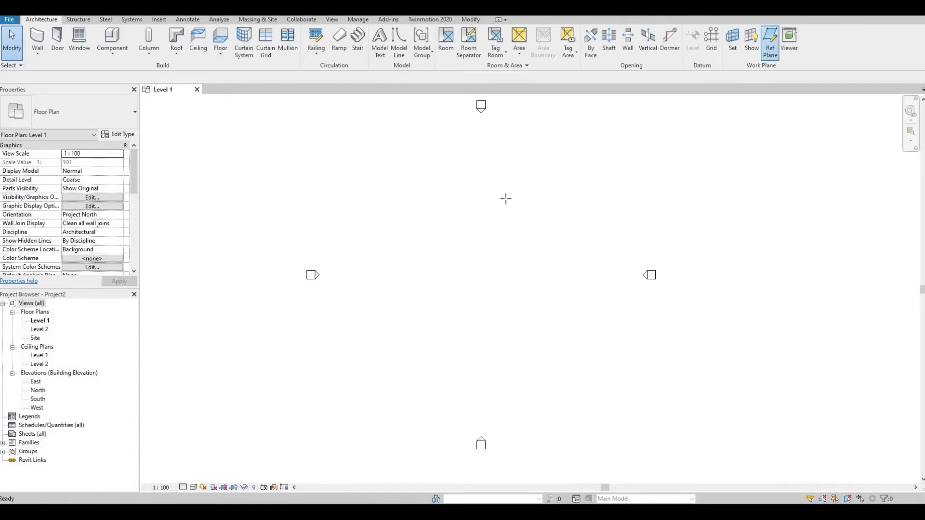
pyautogui.click(482, 210)
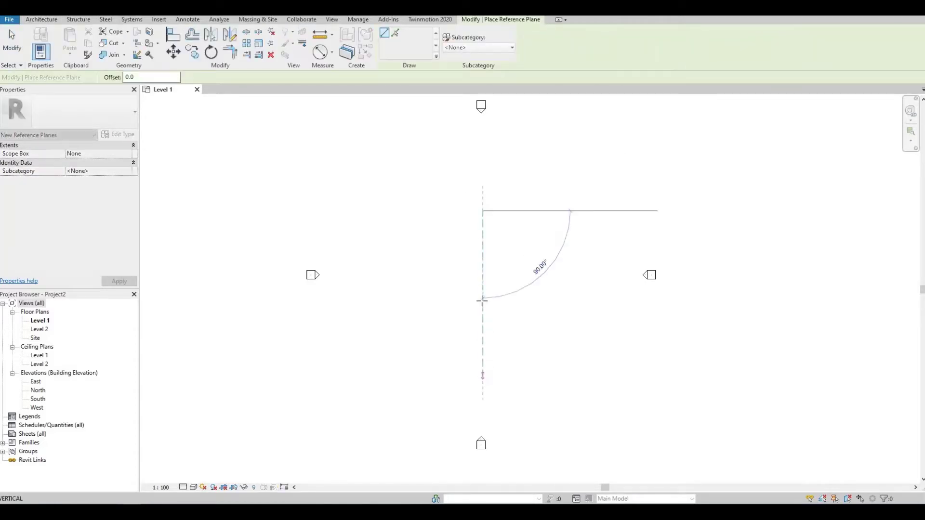
pyautogui.click(483, 375)
pyautogui.click(356, 276)
pyautogui.click(597, 277)
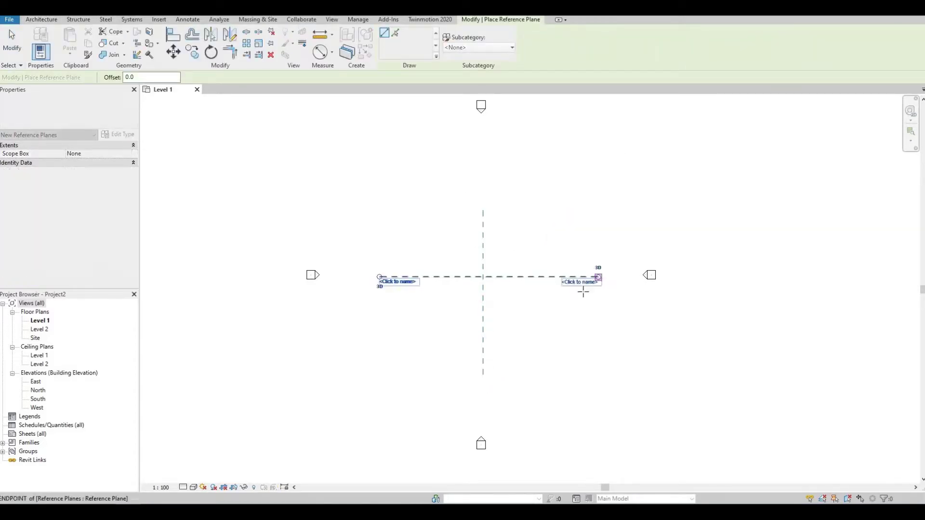
# Step: Name the horizontal reference plane "a"
pyautogui.click(587, 284)
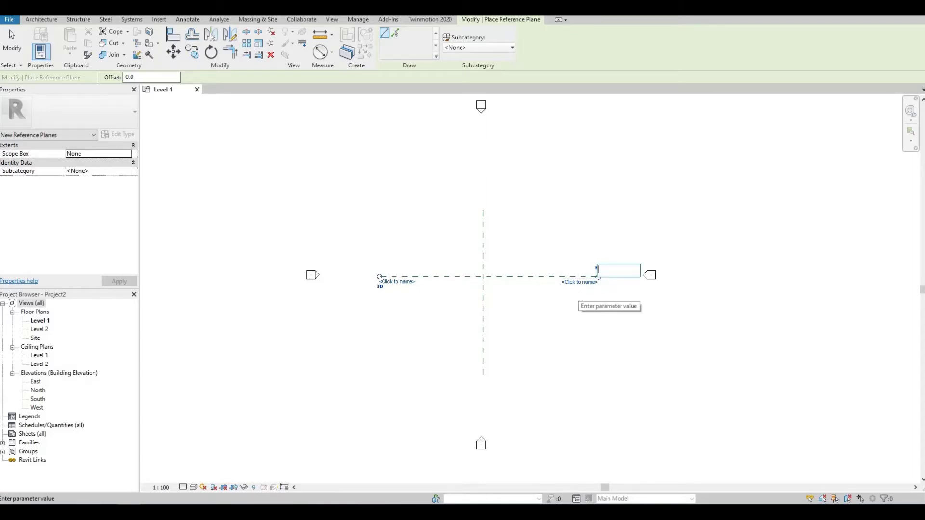
pyautogui.write('a')
pyautogui.press('Return')
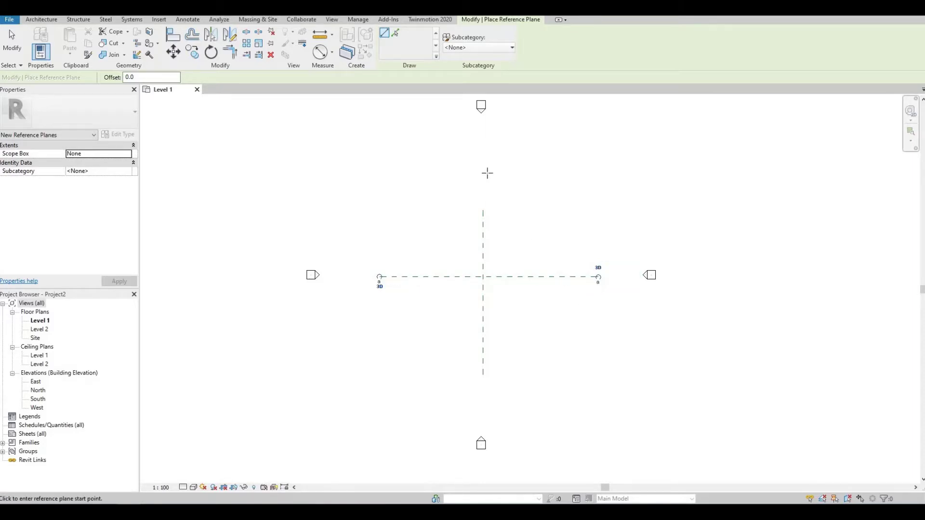
# Step: Open the South elevation and set the elevation of Level 2 to 30000
pyautogui.doubleClick(39, 400)
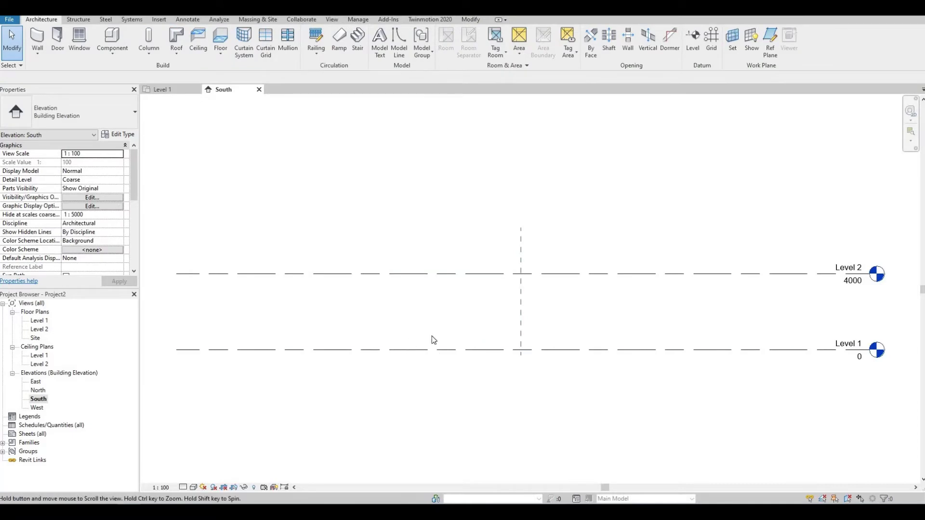
pyautogui.moveTo(482, 341); pyautogui.dragTo(414, 350, button='middle')
pyautogui.scroll(-1, 414, 350)
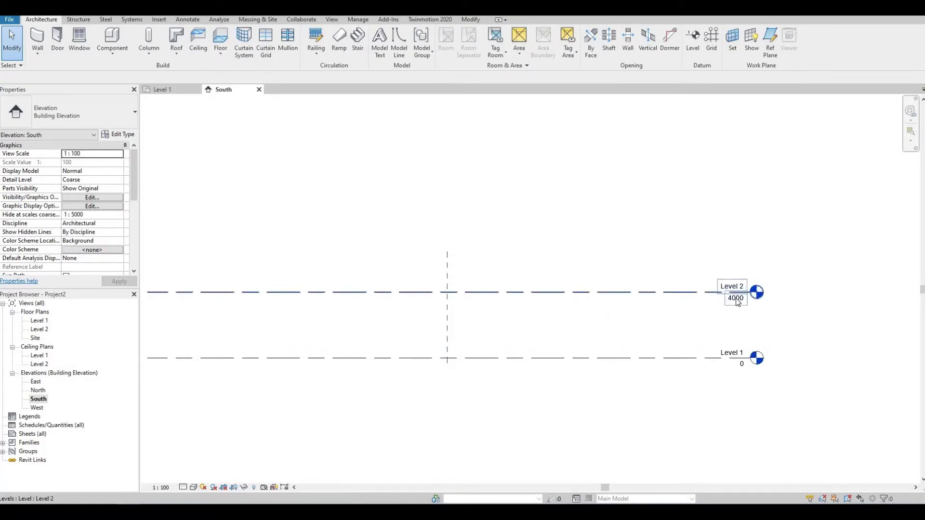
pyautogui.click(736, 301)
pyautogui.click(733, 299)
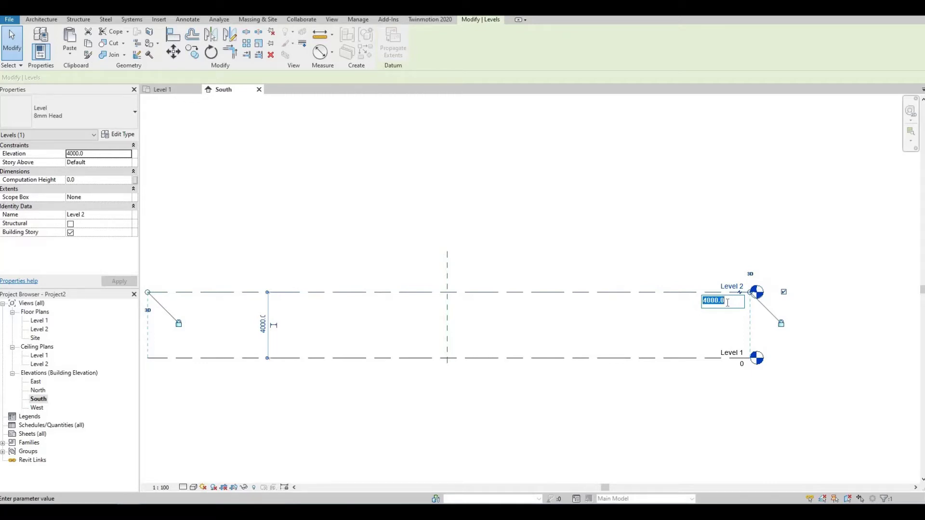
pyautogui.write('3')
pyautogui.press('Return')
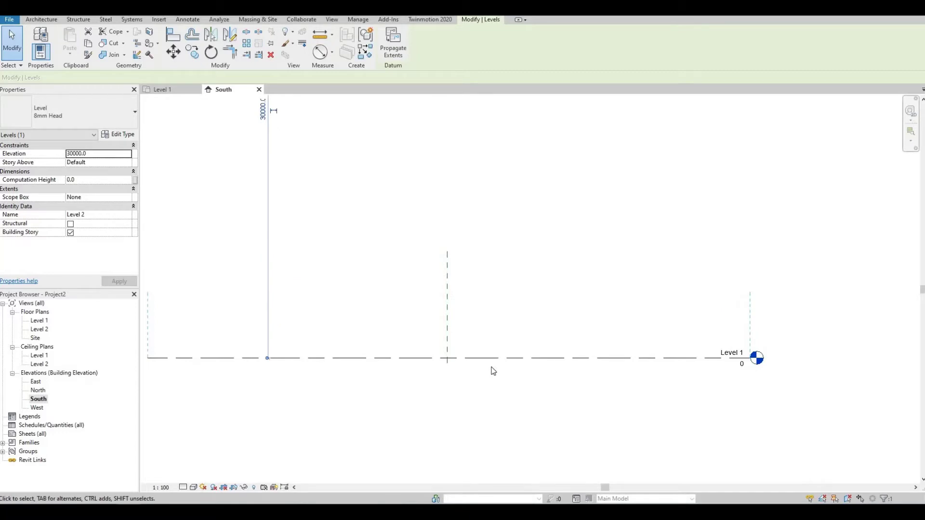
# Step: Stretch the upper end of the vertical reference plane to slightly above Level 2
pyautogui.scroll(-4, 482, 371)
pyautogui.scroll(6, 592, 241)
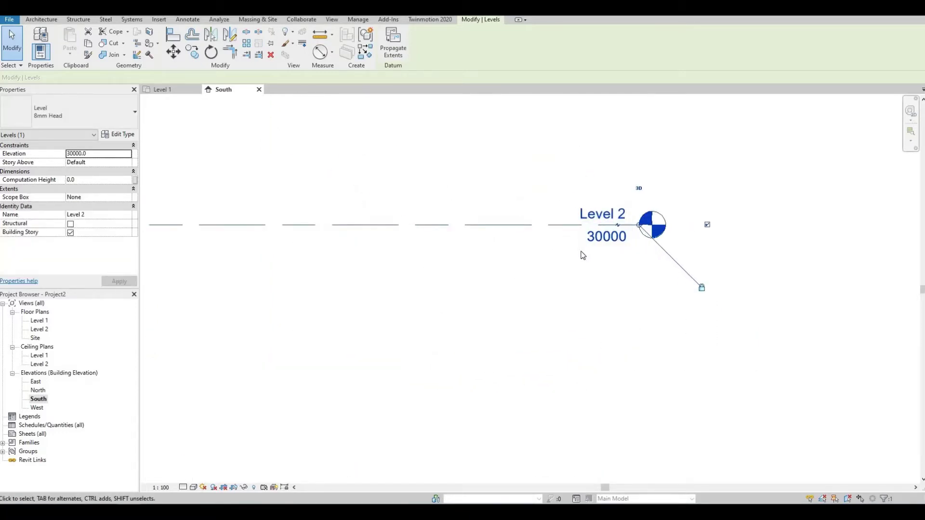
pyautogui.scroll(-4, 564, 264)
pyautogui.scroll(-2, 517, 301)
pyautogui.moveTo(523, 279); pyautogui.dragTo(519, 245, button='middle')
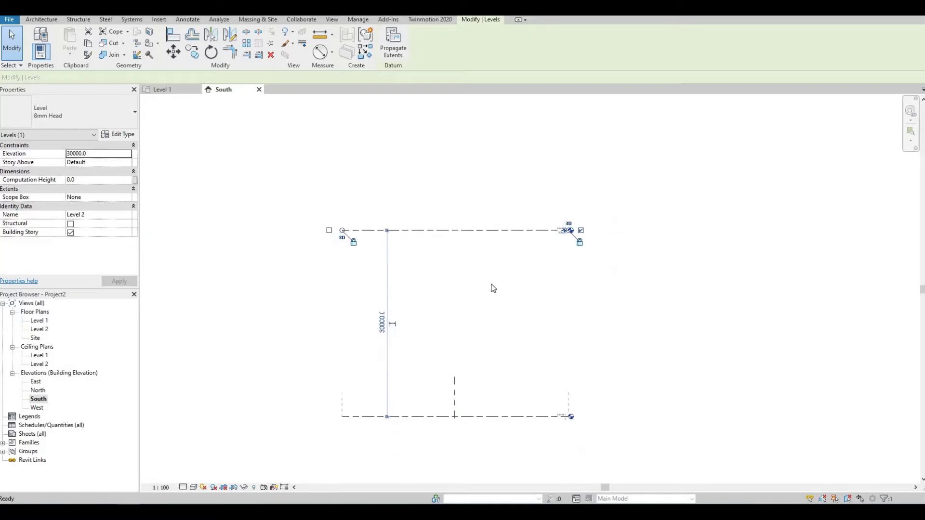
pyautogui.click(455, 377)
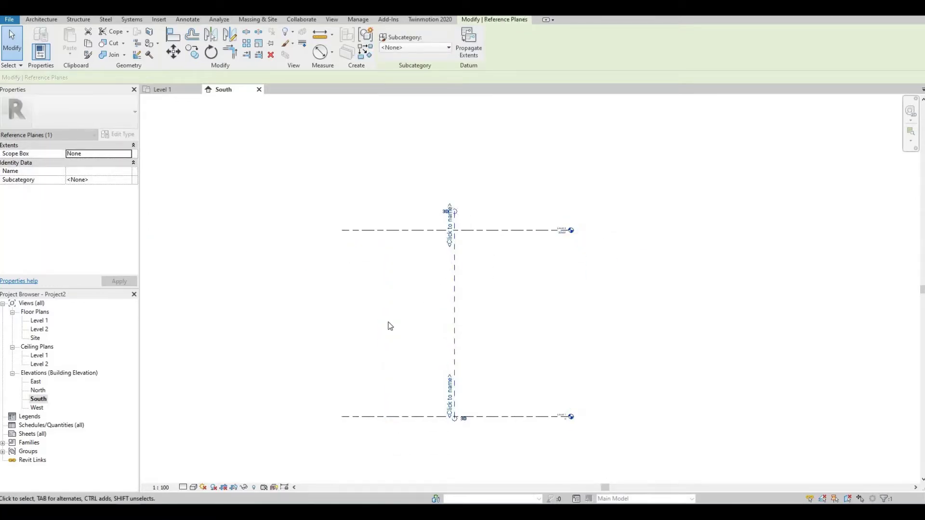
pyautogui.click(345, 322)
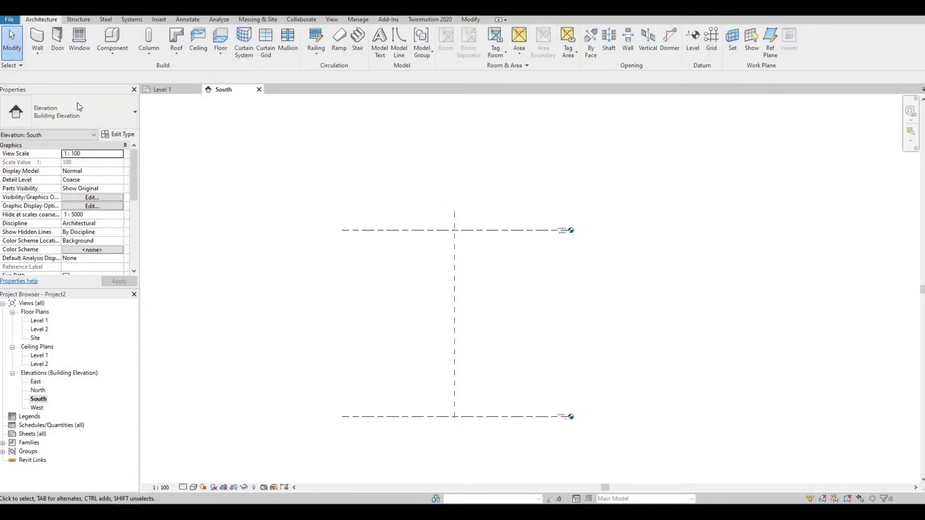
# Step: Create an in-place model in the Generic Models category and name it "In"
pyautogui.click(111, 55)
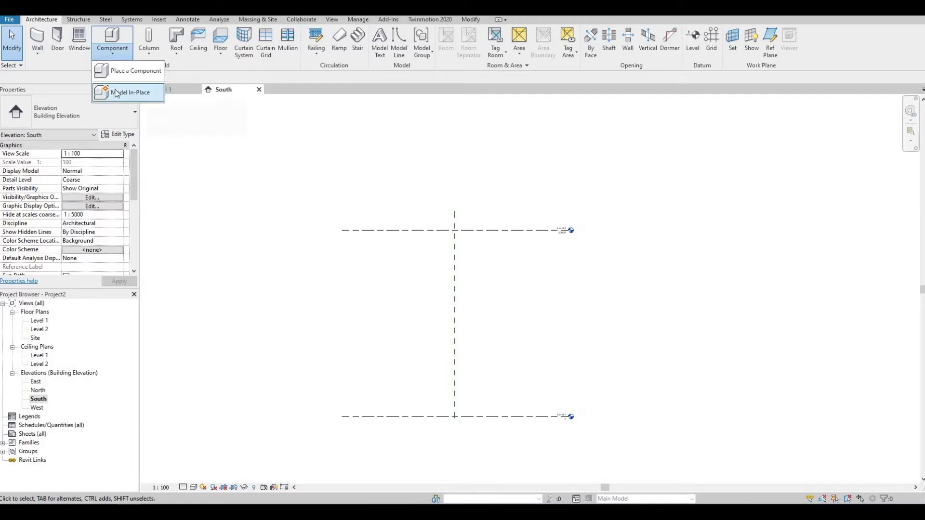
pyautogui.click(116, 93)
pyautogui.scroll(-1, 416, 230)
pyautogui.scroll(-2, 417, 232)
pyautogui.click(420, 241)
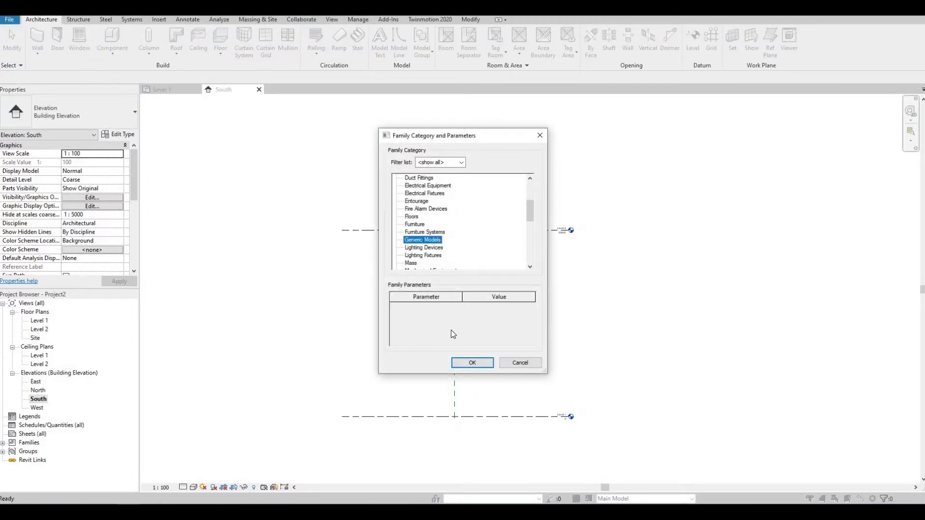
pyautogui.click(475, 364)
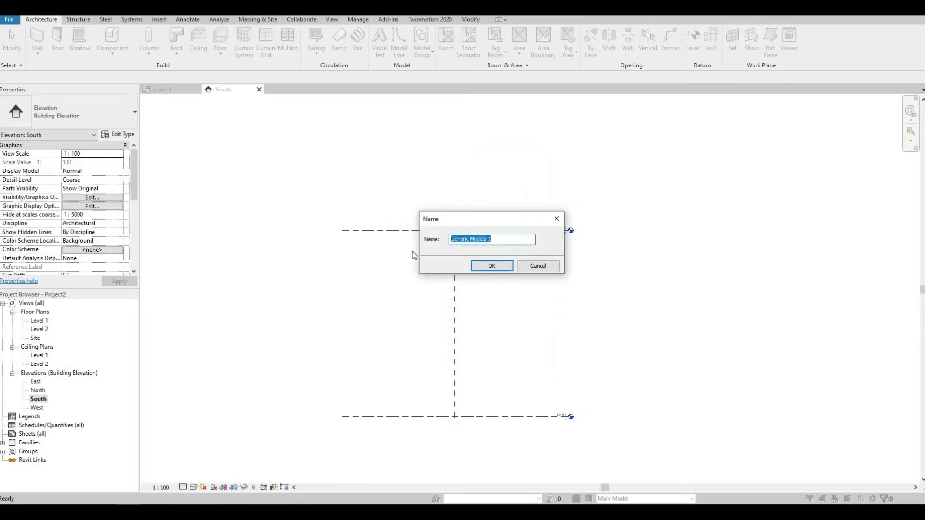
pyautogui.write('In')
pyautogui.click(492, 267)
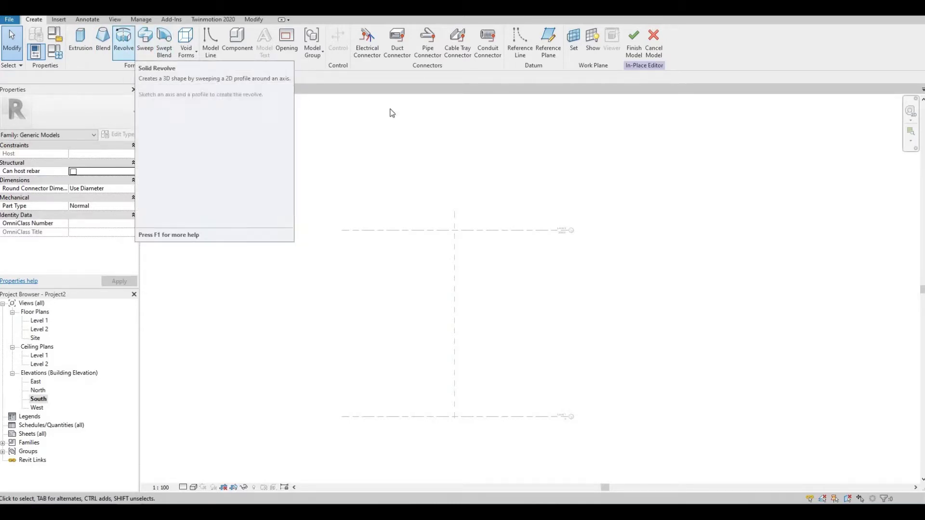
# Step: Start a solid revolve with Reference Plane : a as its work plane
pyautogui.click(125, 53)
pyautogui.click(301, 236)
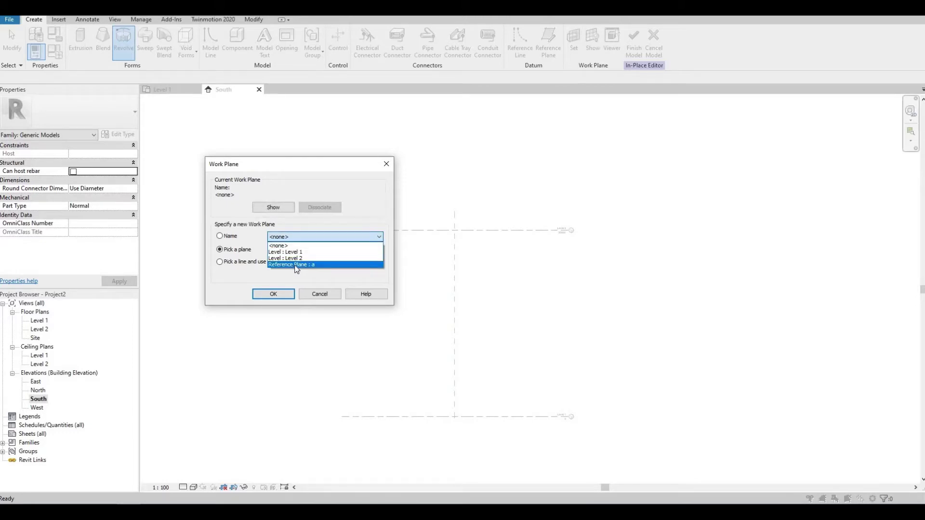
pyautogui.click(289, 265)
pyautogui.click(289, 292)
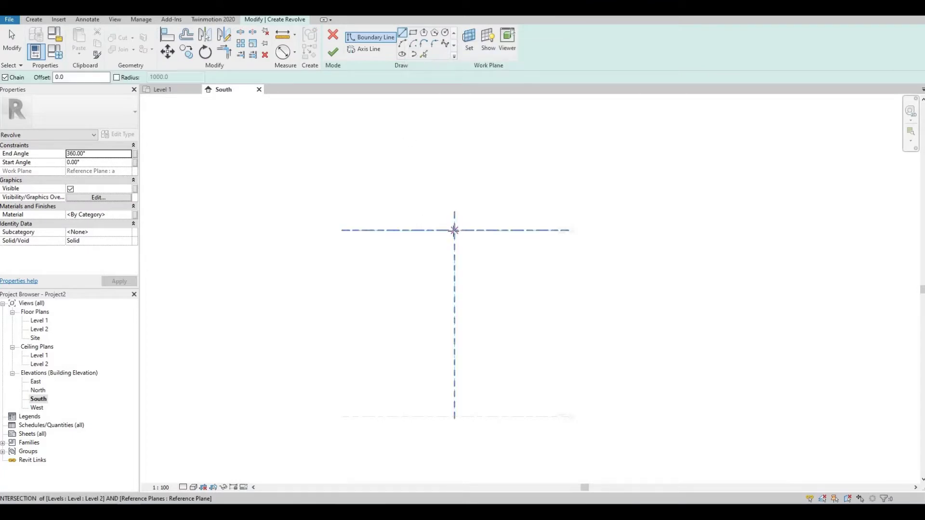
# Step: Sketch boundary lines along the vertical reference plane from Level 2 to its lower end, 5000 outward along Level 2, and 1000 down from there
pyautogui.click(454, 230)
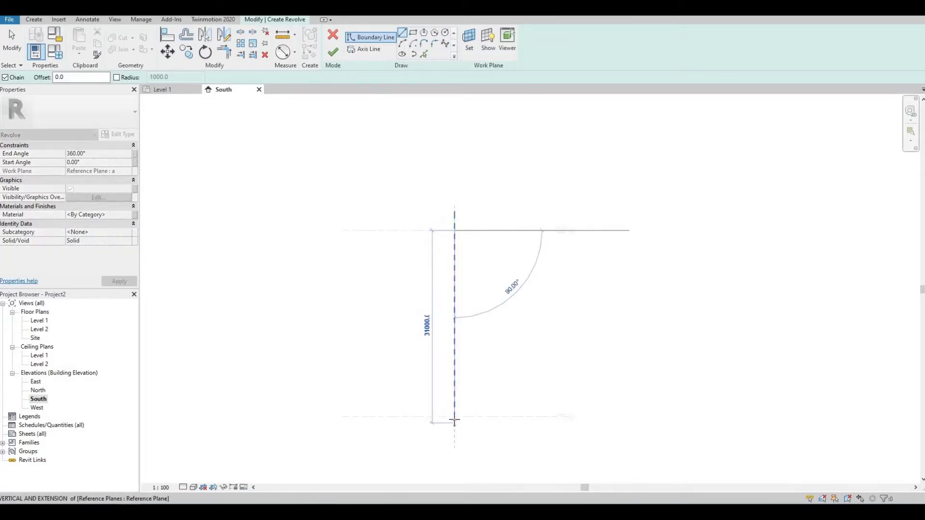
pyautogui.click(454, 418)
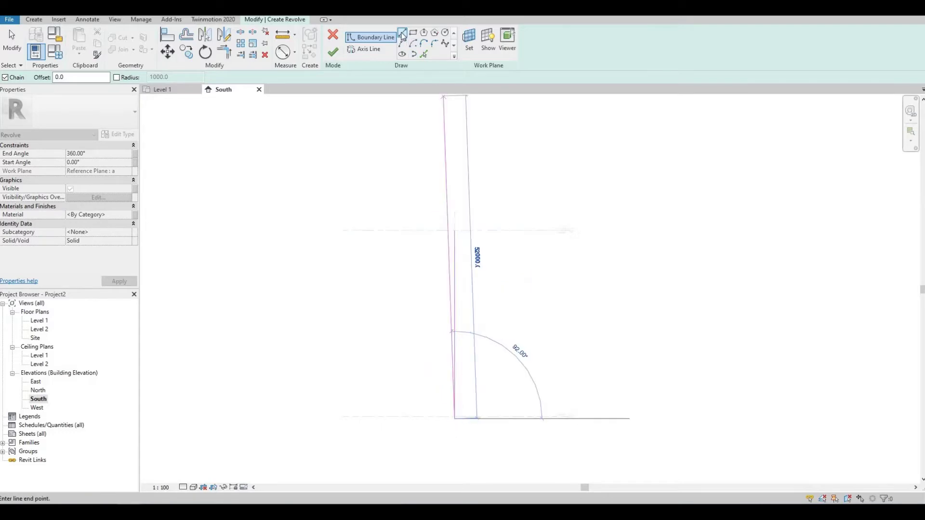
pyautogui.click(403, 34)
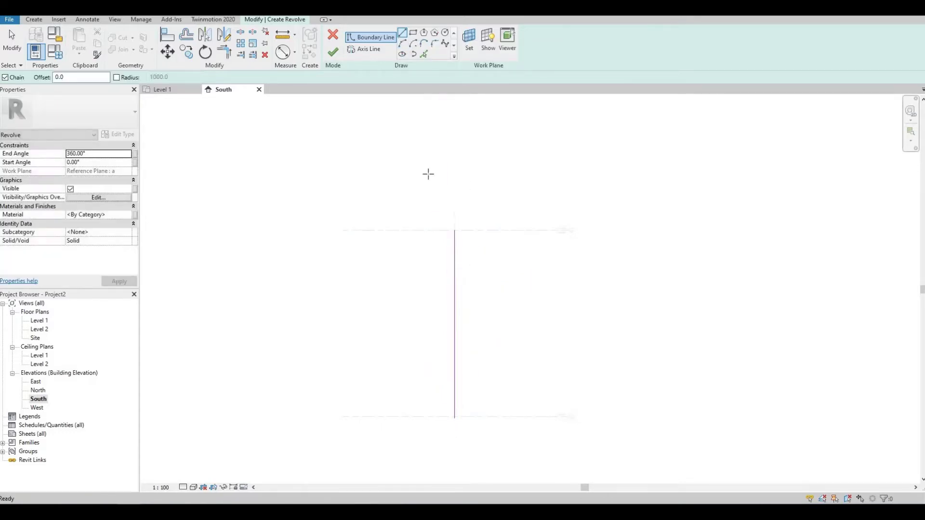
pyautogui.click(454, 231)
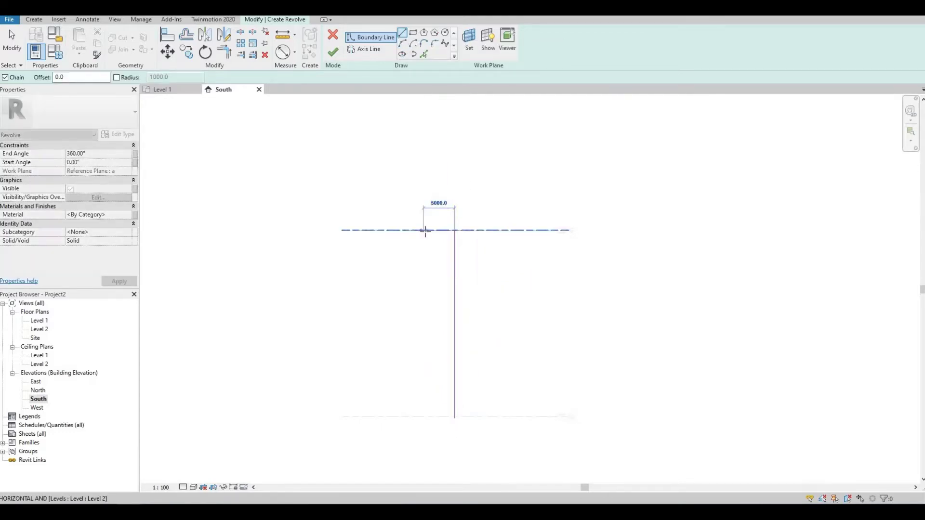
pyautogui.click(426, 238)
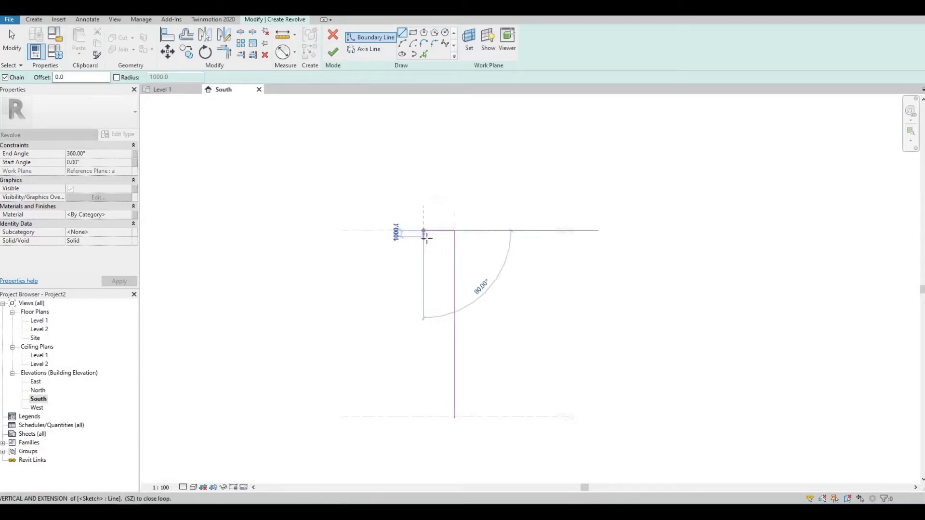
pyautogui.click(425, 236)
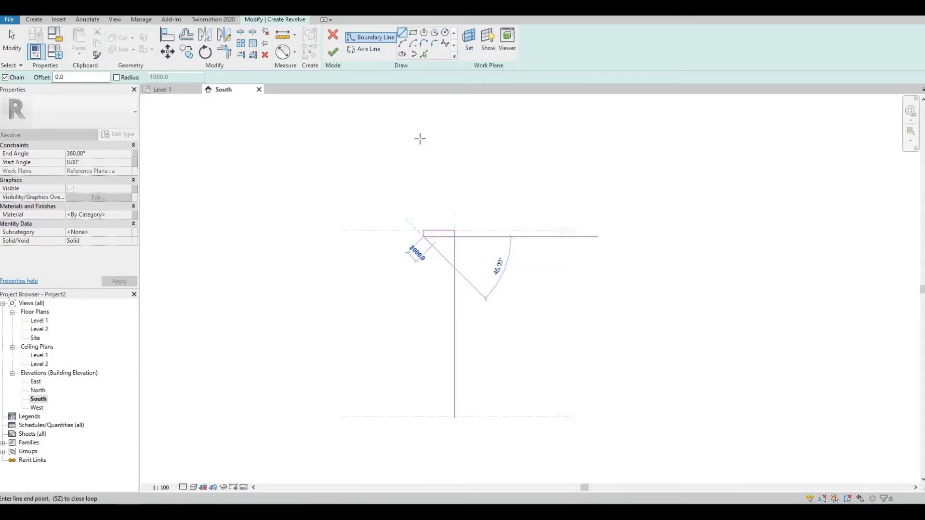
pyautogui.press('Escape')
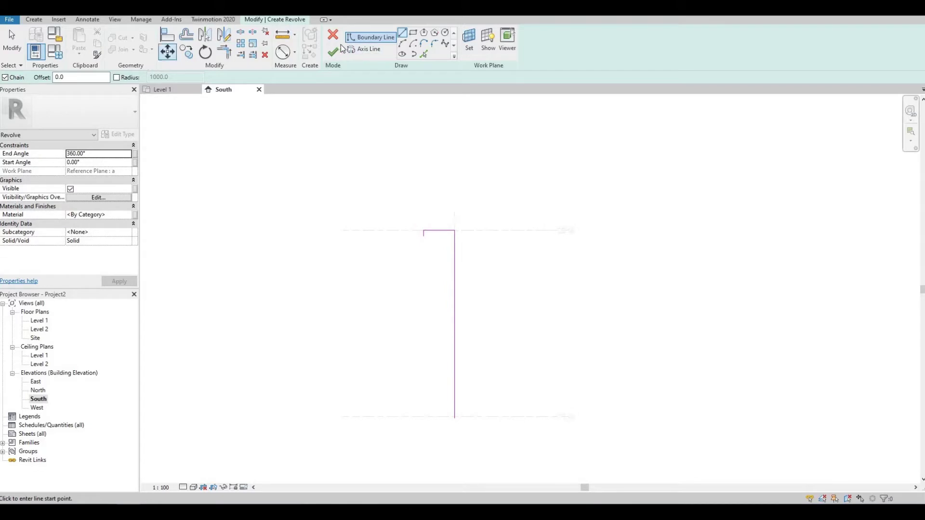
# Step: Sketch a short horizontal base line from the lower end of the long boundary line and a parallel vertical line about 27000 high
pyautogui.click(454, 418)
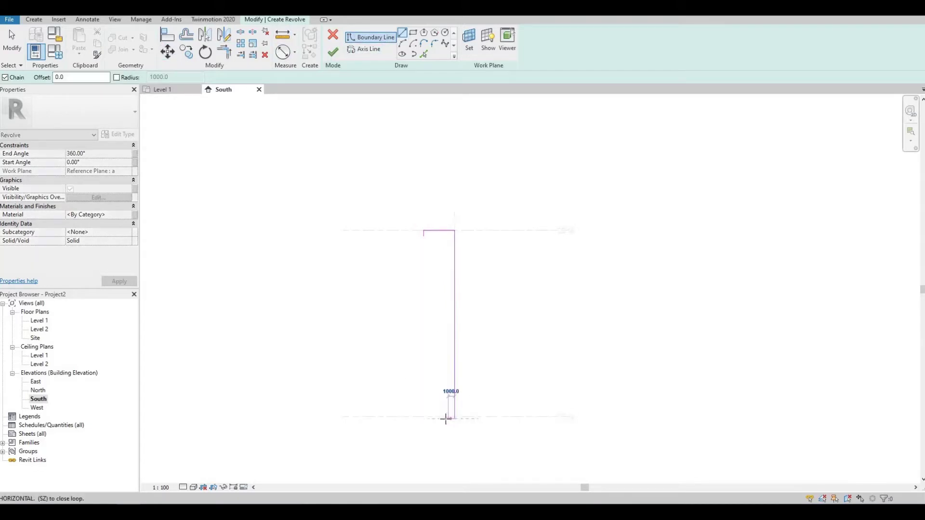
pyautogui.click(441, 418)
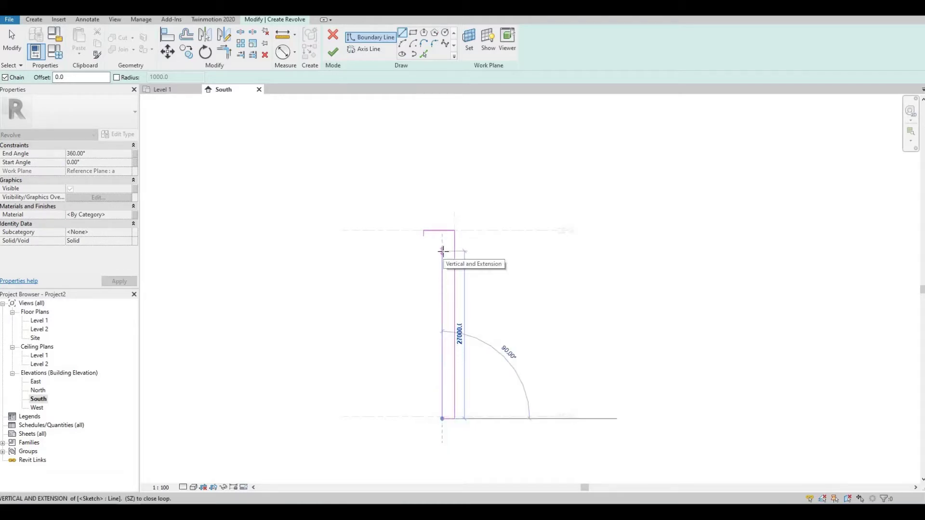
pyautogui.click(441, 251)
pyautogui.press('Escape')
pyautogui.press('Escape')
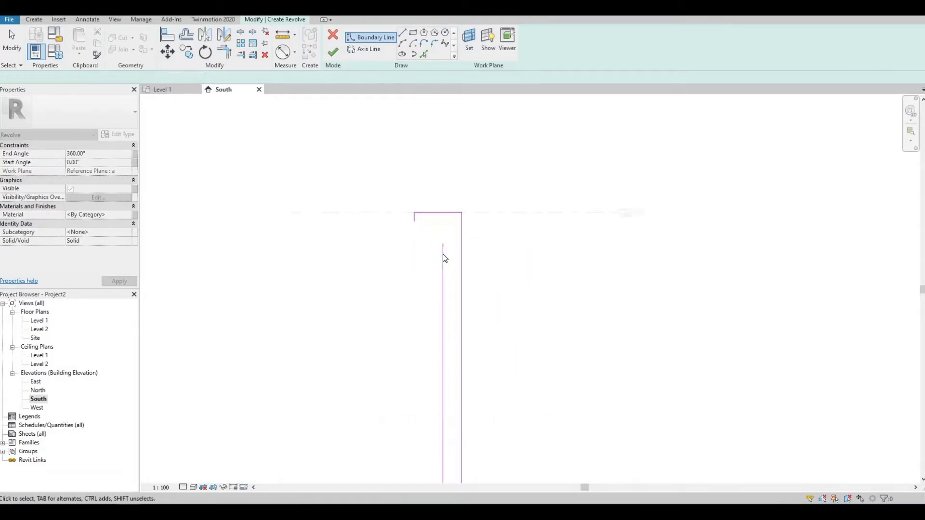
# Step: Shorten the outer vertical boundary line at its upper end to about 24700
pyautogui.click(443, 256)
pyautogui.scroll(2, 443, 263)
pyautogui.moveTo(444, 264); pyautogui.dragTo(443, 266)
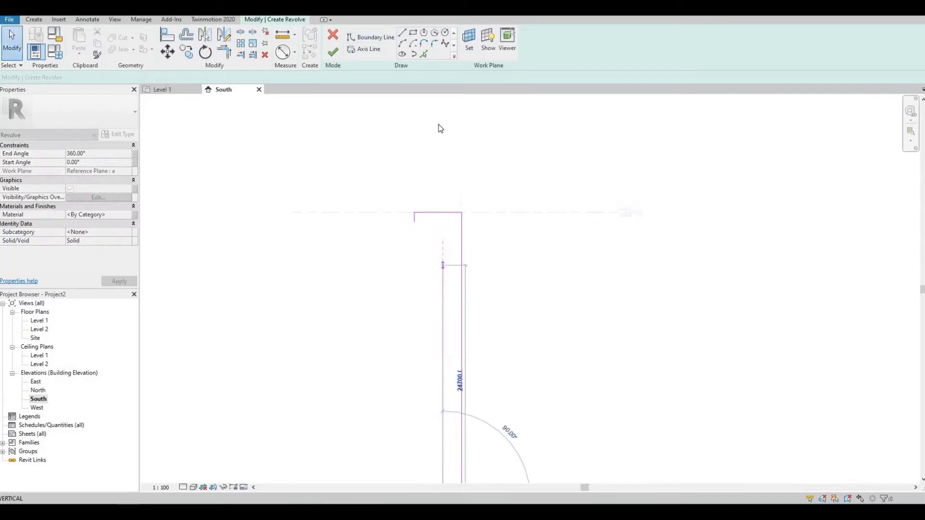
# Step: Close the profile with a tangent arc of about 5189 radius between the outer vertical line and the short upper edge
pyautogui.click(403, 43)
pyautogui.press('l')
pyautogui.press('i')
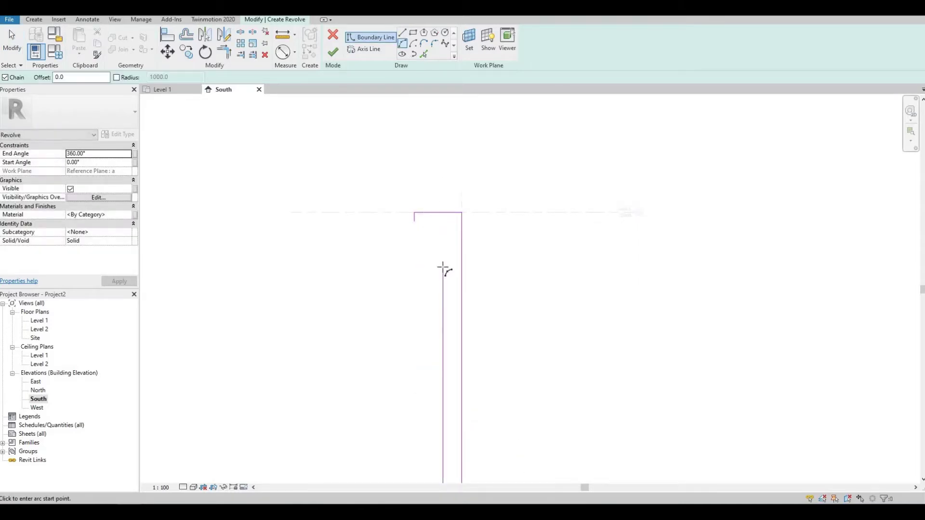
pyautogui.click(443, 266)
pyautogui.click(415, 223)
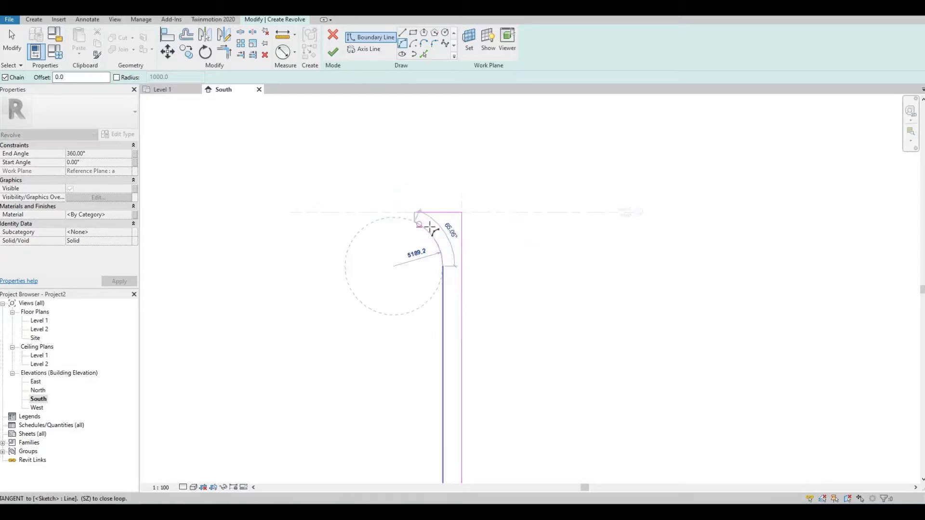
pyautogui.click(431, 232)
pyautogui.press('Escape')
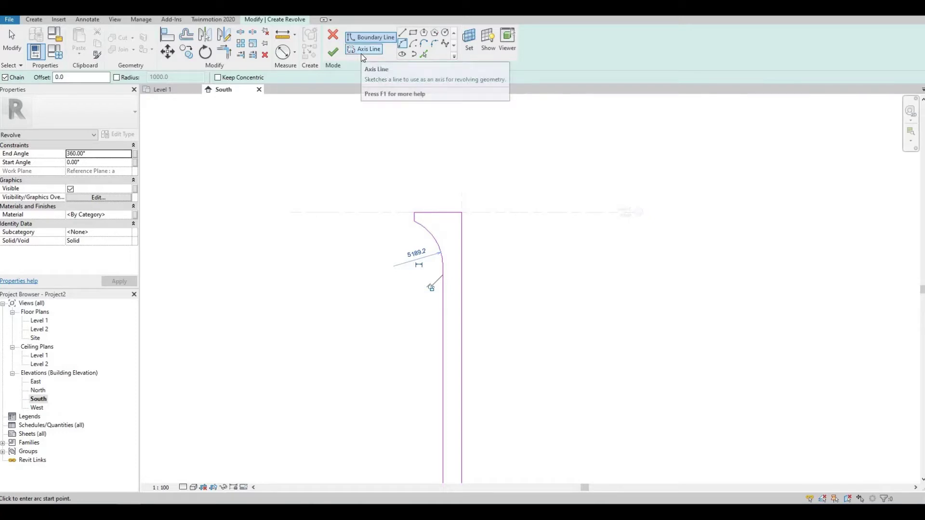
# Step: Draw the revolve axis line, about 36800 long, along the vertical reference plane, extending past both ends of the profile
pyautogui.click(362, 54)
pyautogui.click(462, 200)
pyautogui.scroll(-1, 464, 427)
pyautogui.moveTo(464, 427); pyautogui.dragTo(466, 278, button='middle')
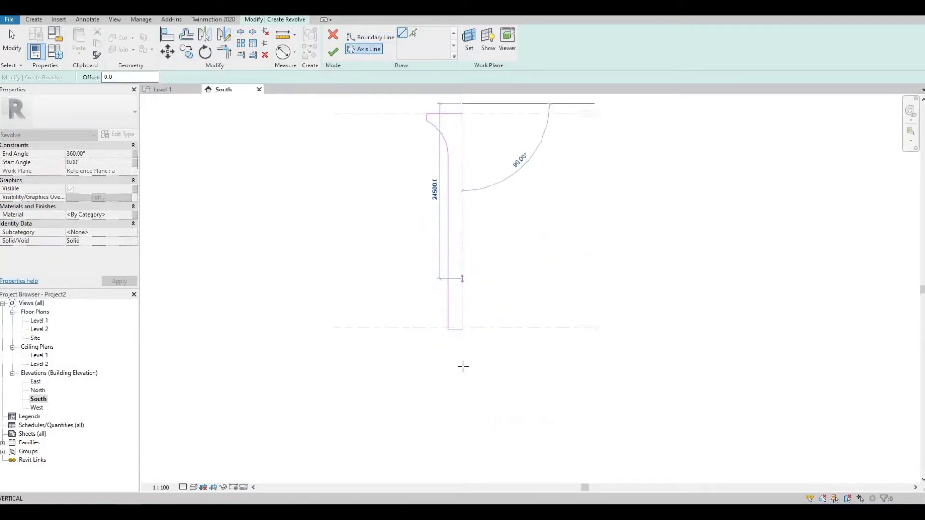
pyautogui.press('Escape')
pyautogui.press('Escape')
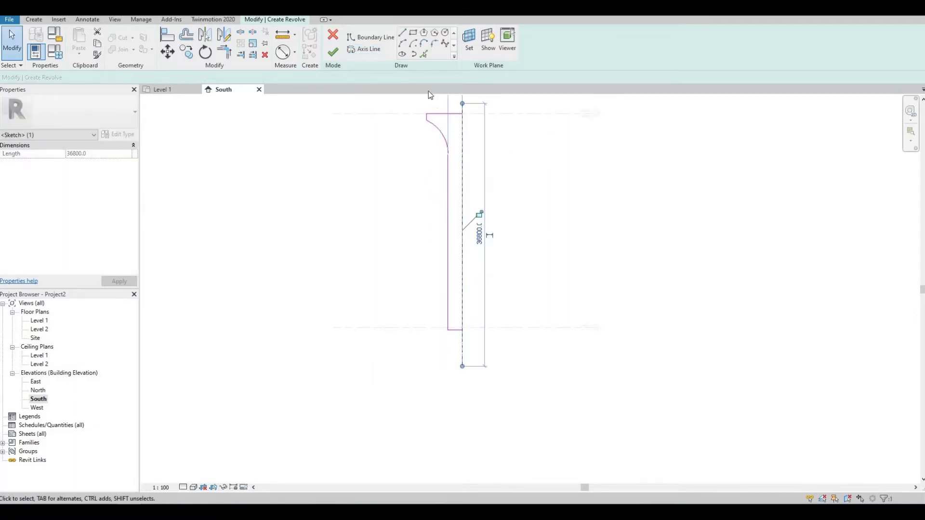
# Step: Finish the revolve and the in-place column model, and inspect the column in the default 3D view
pyautogui.click(333, 52)
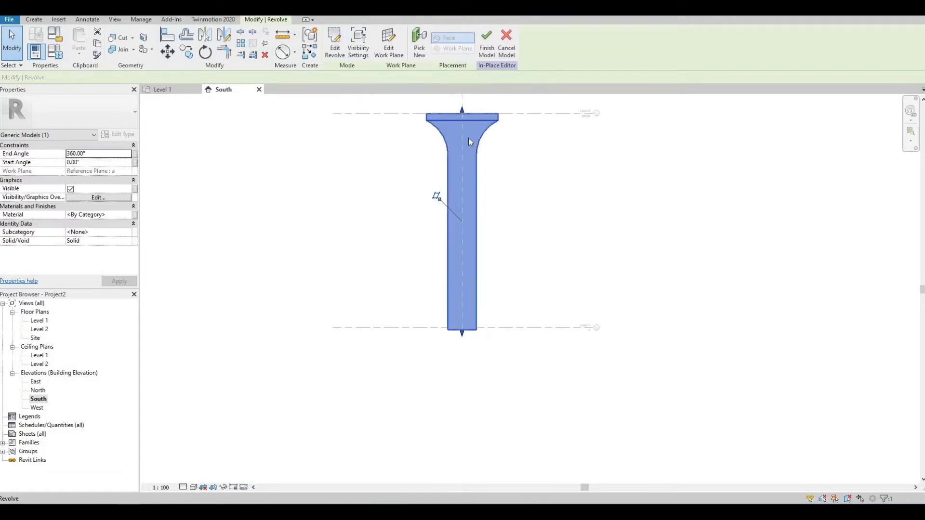
pyautogui.click(486, 52)
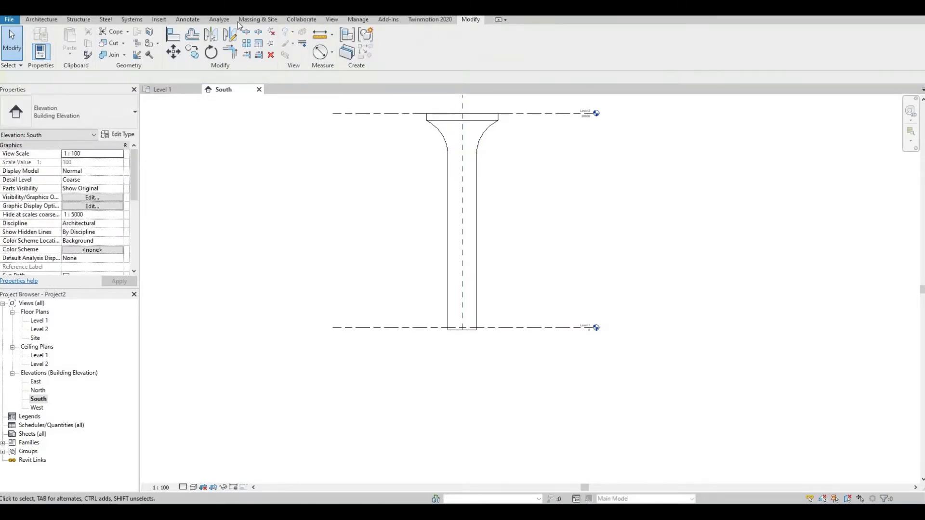
pyautogui.click(191, 10)
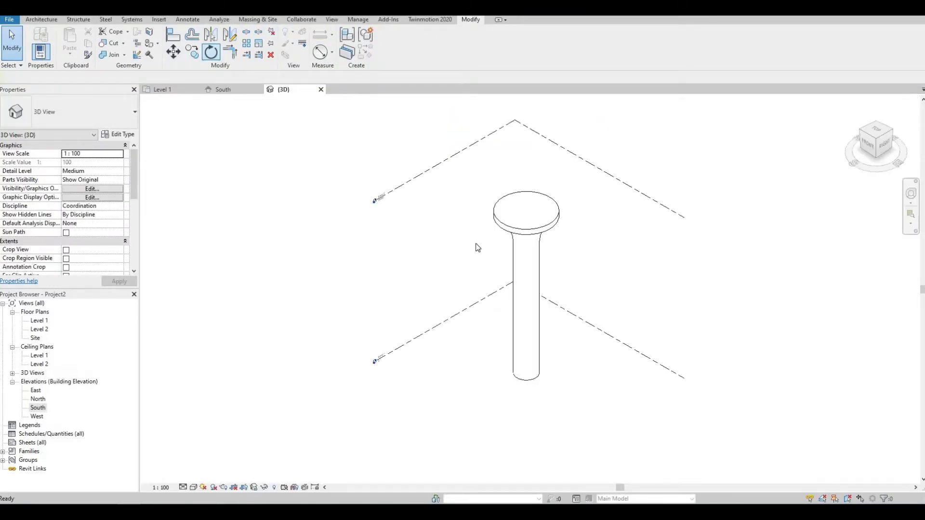
pyautogui.keyDown('shift'); pyautogui.moveTo(548, 231); pyautogui.dragTo(258, 297, button='middle'); pyautogui.keyUp('shift')
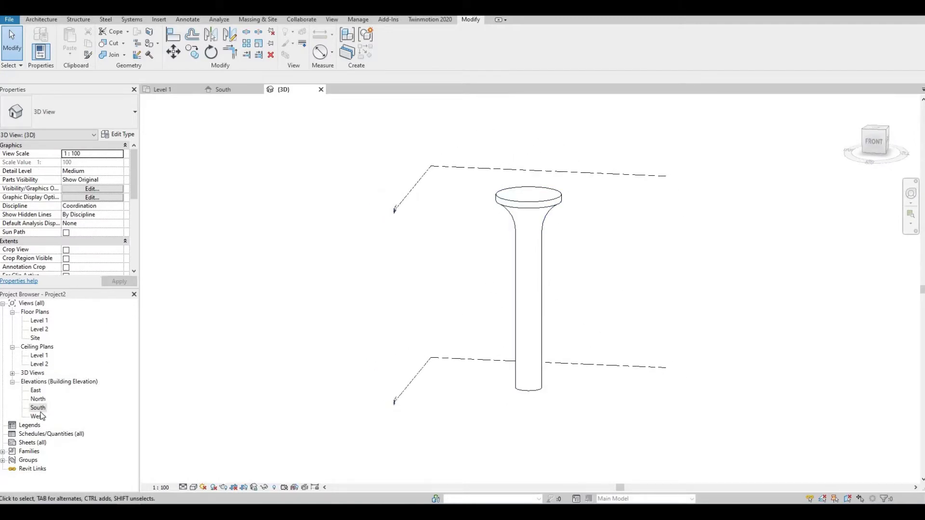
# Step: From the South elevation, start a new in-place component in the Generic Models category named Branch
pyautogui.doubleClick(39, 409)
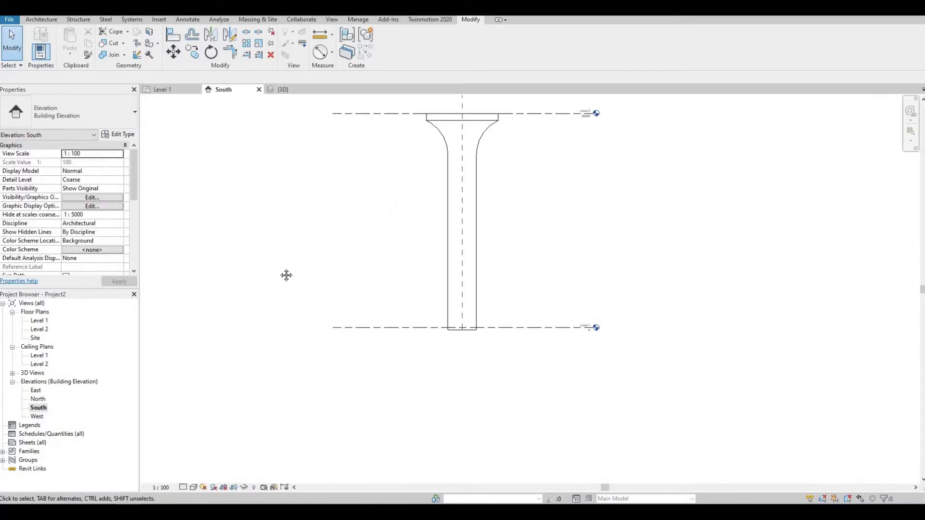
pyautogui.moveTo(275, 279); pyautogui.dragTo(273, 309, button='middle')
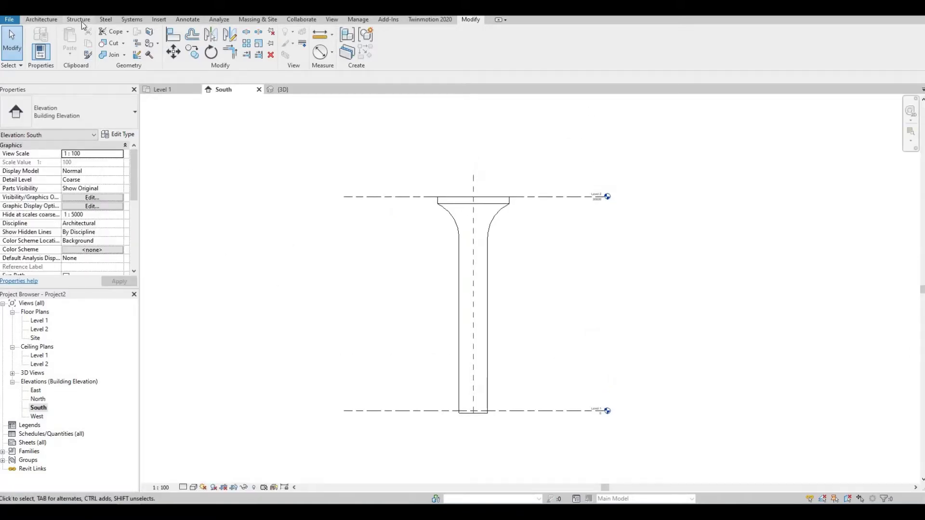
pyautogui.click(54, 21)
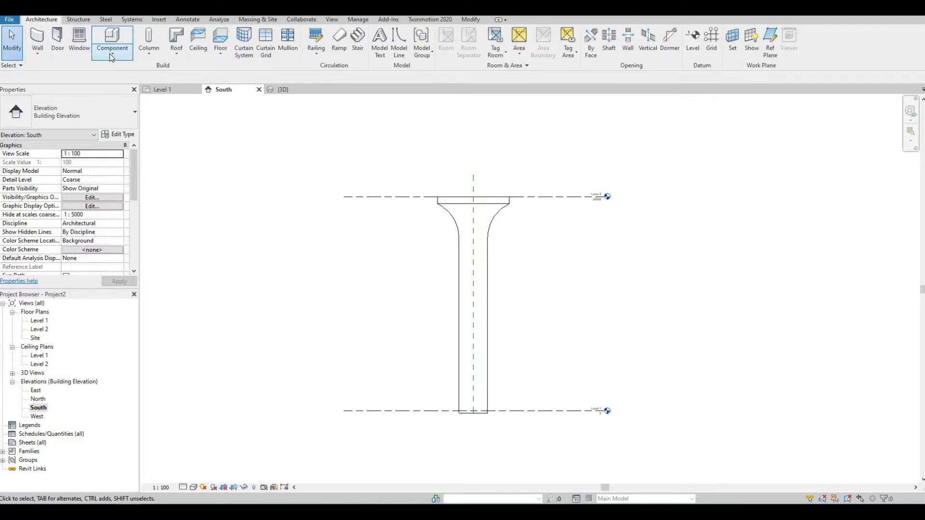
pyautogui.click(112, 57)
pyautogui.click(120, 91)
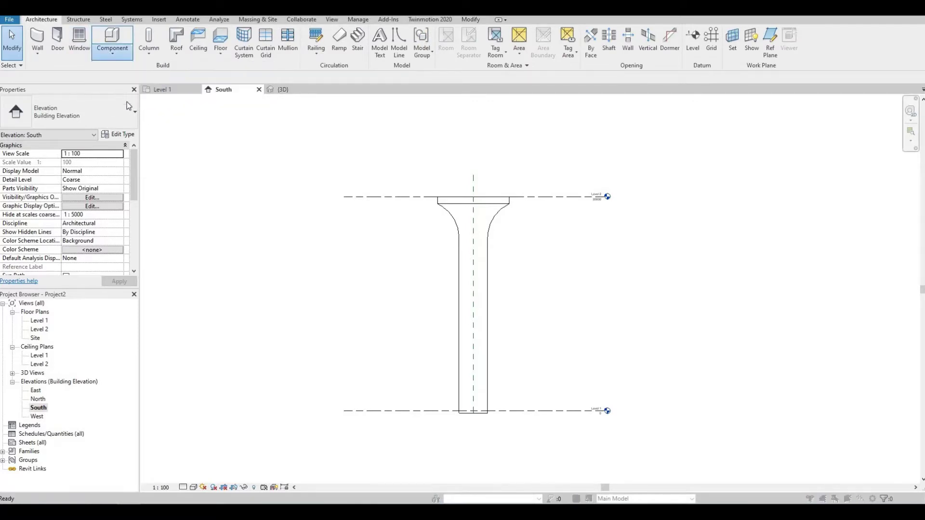
pyautogui.scroll(-4, 477, 248)
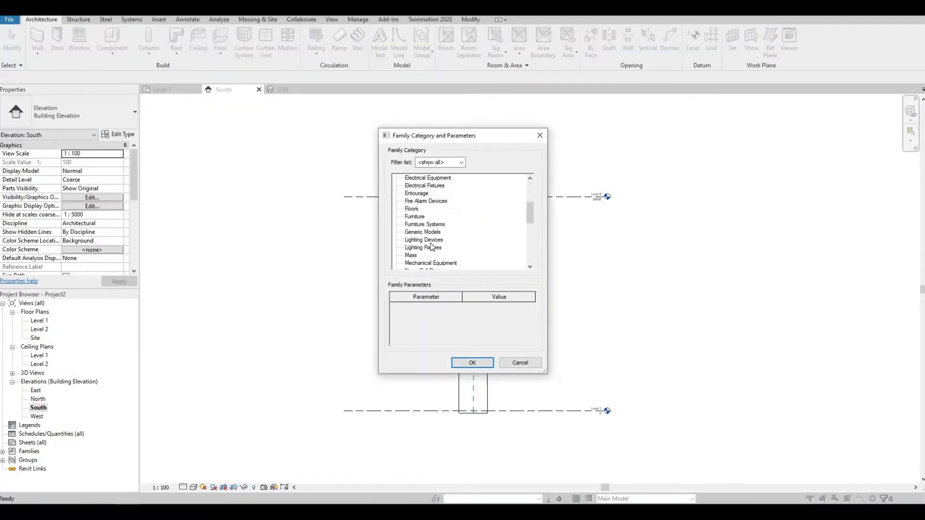
pyautogui.click(428, 233)
pyautogui.click(470, 362)
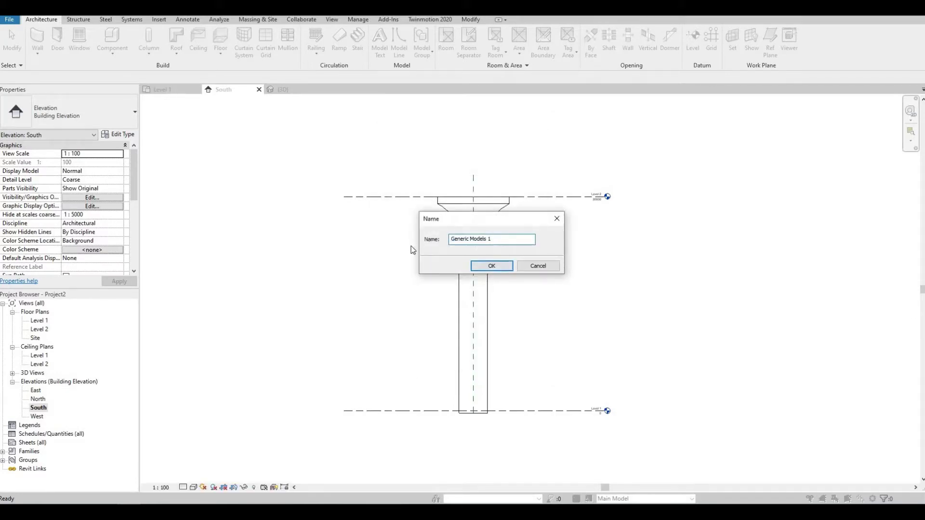
pyautogui.write('Branch')
pyautogui.press('Return')
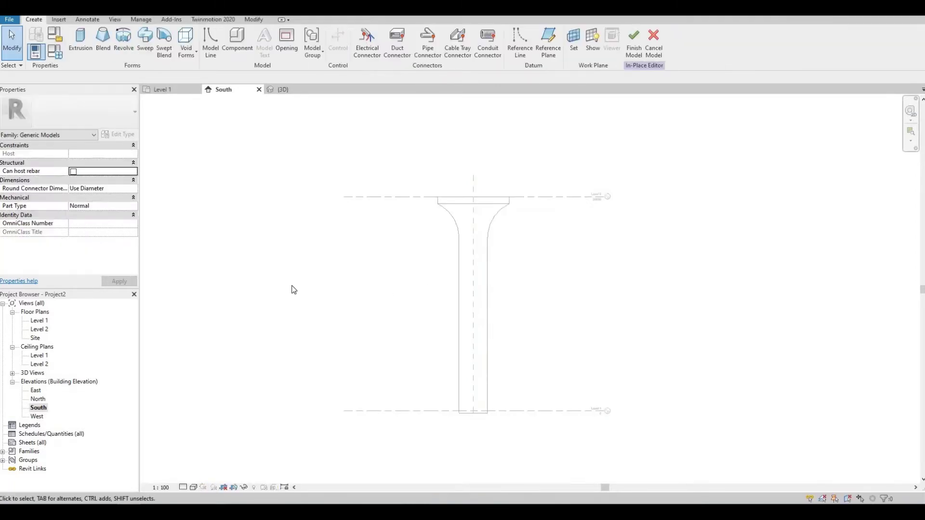
# Step: Start an extrusion with Reference Plane : a as its named work plane
pyautogui.click(80, 48)
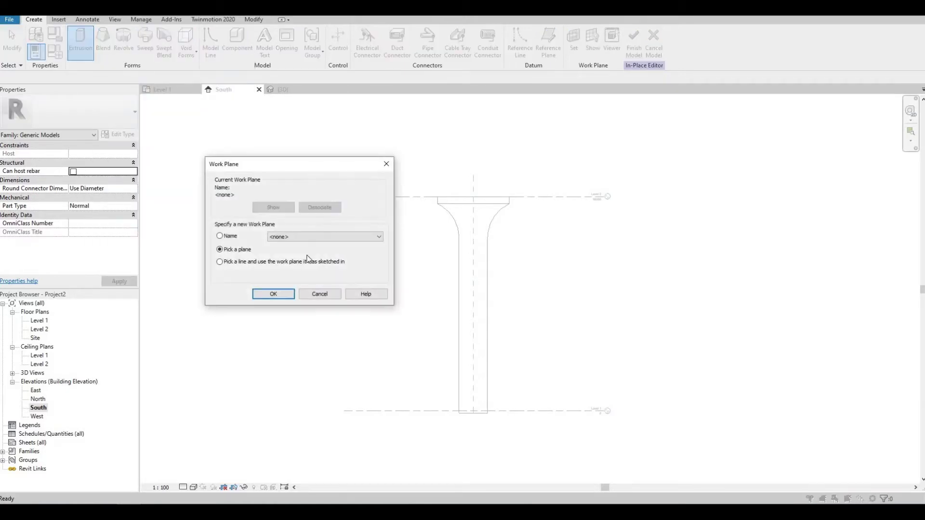
pyautogui.click(322, 236)
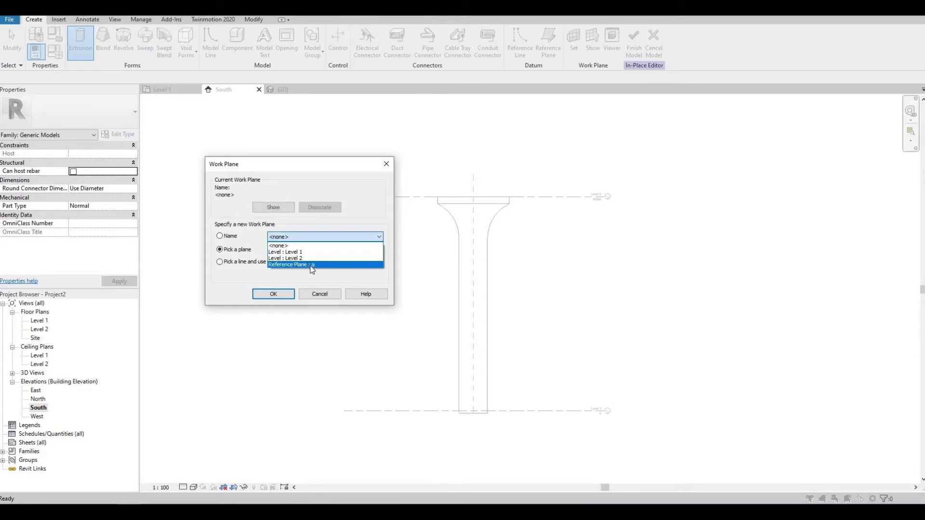
pyautogui.click(307, 265)
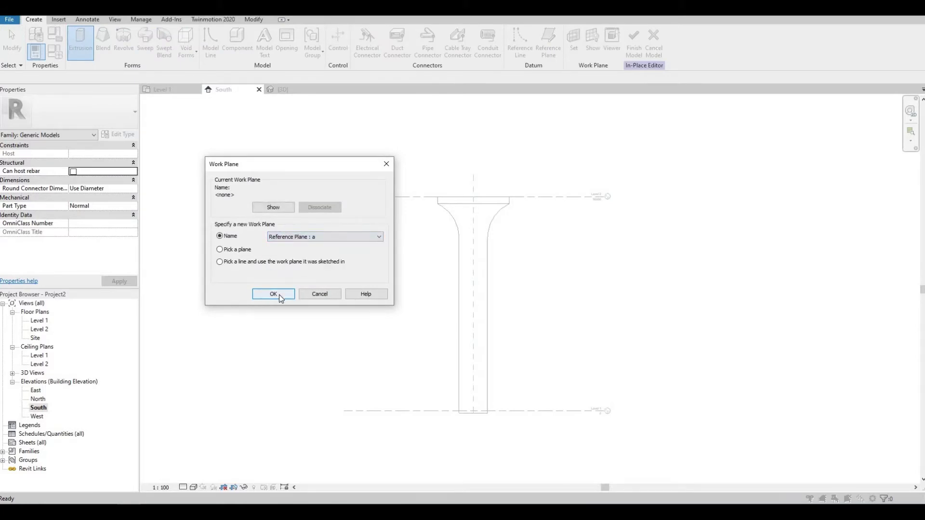
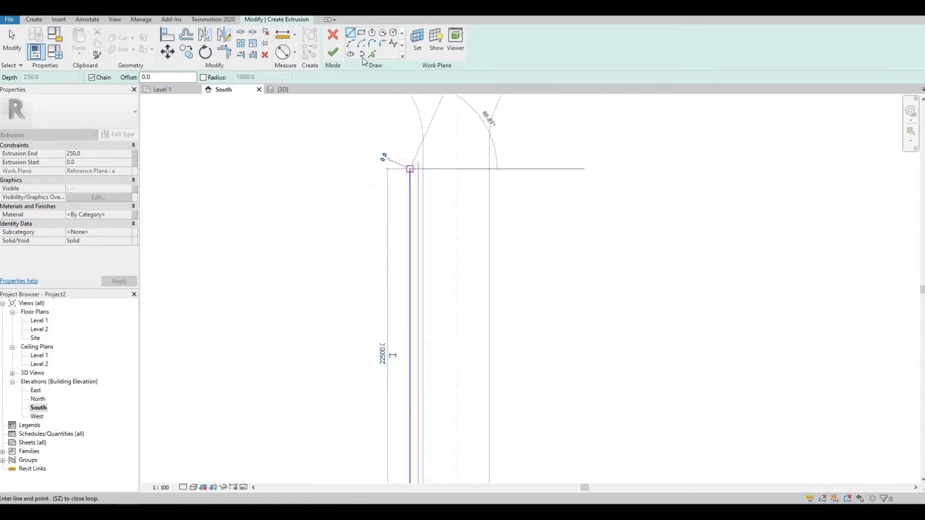
# Step: Draw a start-end-radius arc of about 10477 radius from the upper end of the vertical line nearest the column outward to Level 2
pyautogui.press('Escape')
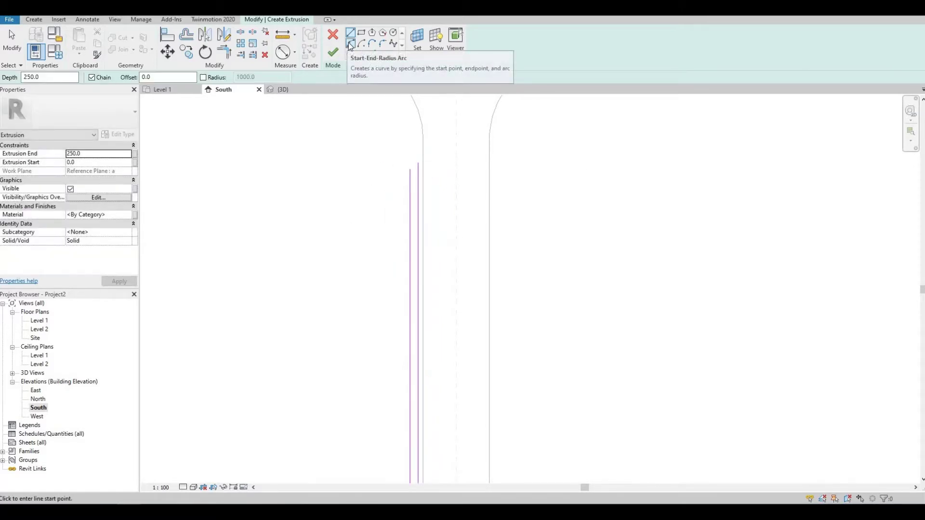
pyautogui.click(350, 44)
pyautogui.click(419, 162)
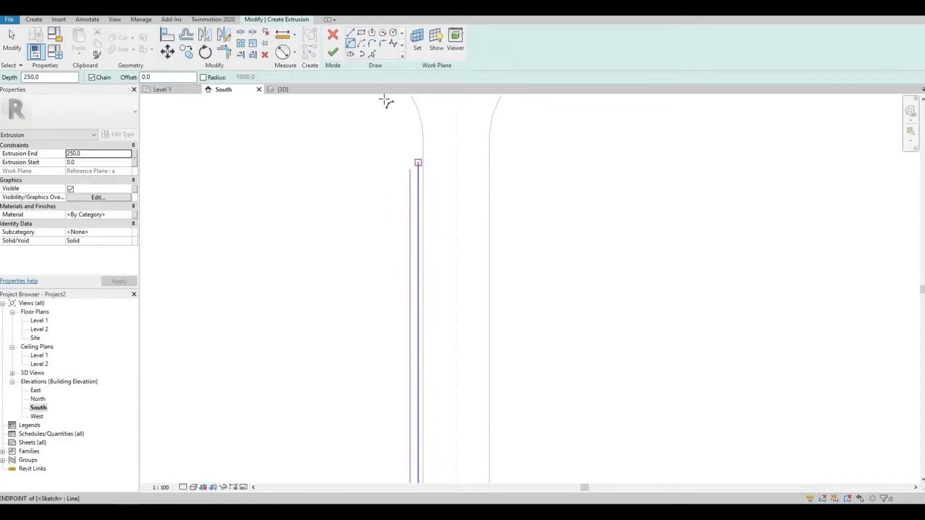
pyautogui.moveTo(387, 111); pyautogui.dragTo(412, 271, button='middle')
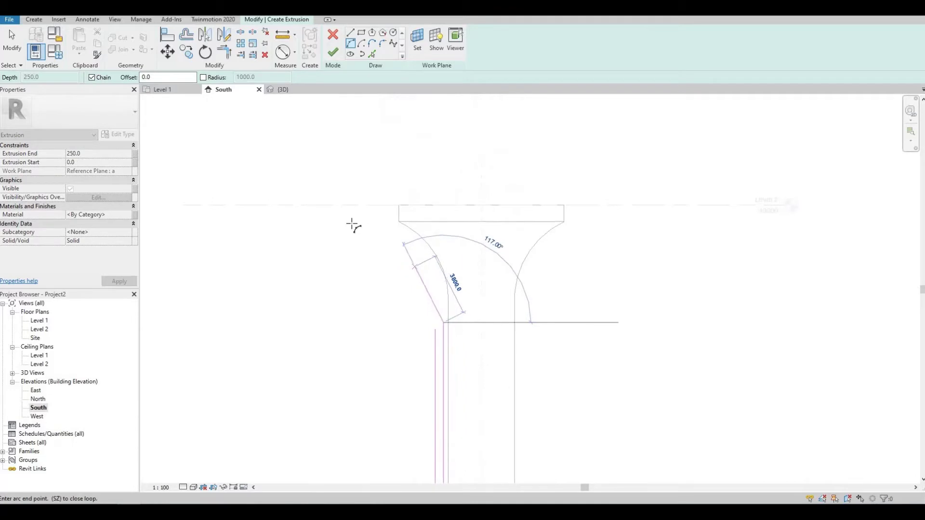
pyautogui.click(275, 206)
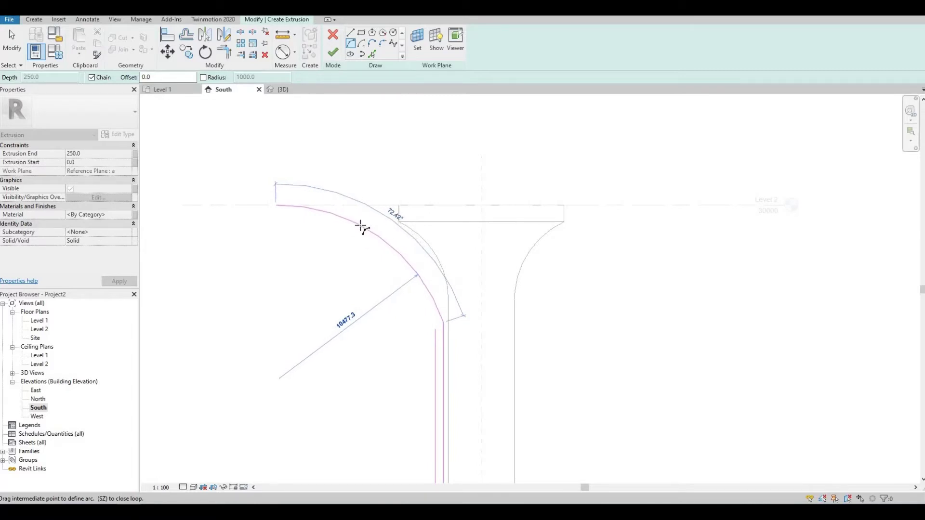
pyautogui.click(359, 229)
pyautogui.press('Escape')
pyautogui.press('Escape')
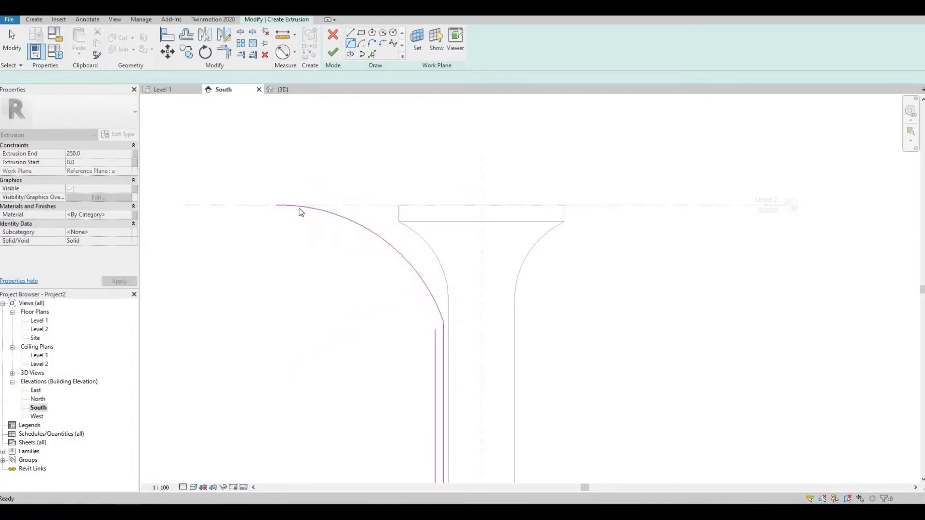
# Step: Try to move the arc's outer end at Level 2
pyautogui.click(280, 207)
pyautogui.moveTo(276, 206)
pyautogui.mouseDown()
pyautogui.moveTo(257, 203)
pyautogui.moveTo(272, 200)
pyautogui.mouseUp()
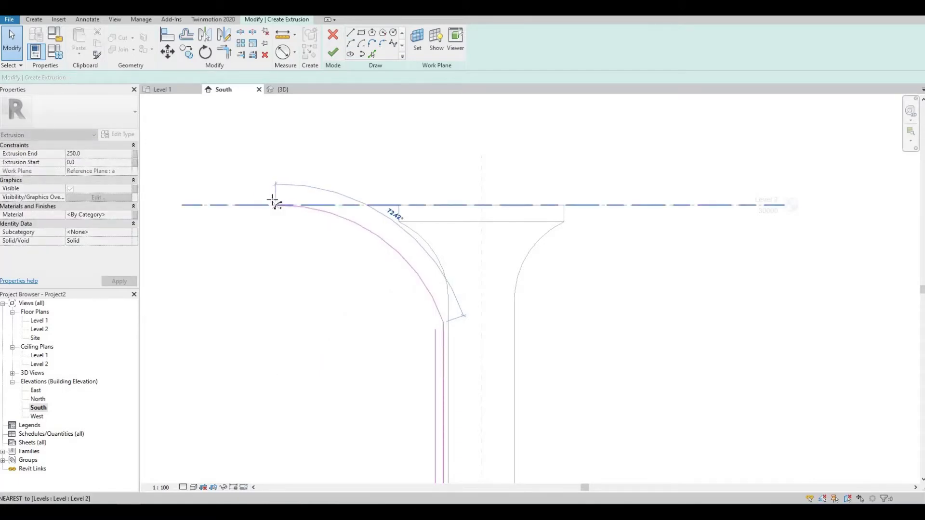
pyautogui.click(354, 268)
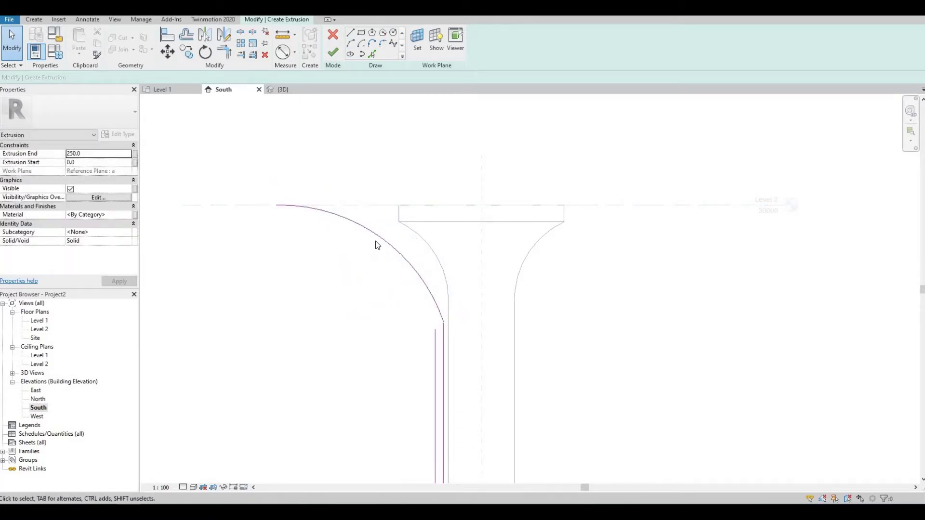
# Step: Shorten the vertical line nearest the column at its upper end and extend it back to the arc's lower end
pyautogui.click(444, 328)
pyautogui.moveTo(444, 324); pyautogui.dragTo(441, 345)
pyautogui.click(441, 321)
pyautogui.scroll(5, 440, 356)
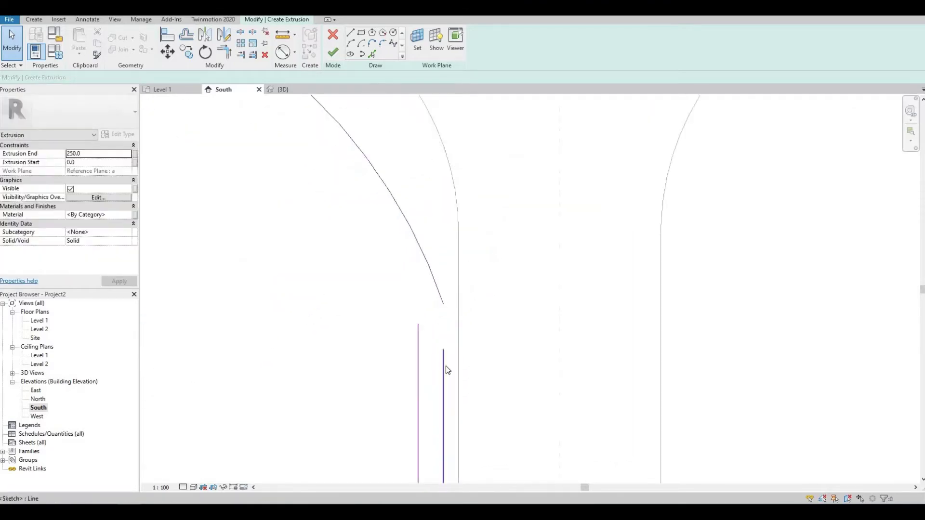
pyautogui.click(443, 351)
pyautogui.moveTo(443, 349); pyautogui.dragTo(443, 309)
# Step: Add a parallel copy of the arc, offset about 500 on its inner side, away from the column
pyautogui.scroll(-3, 388, 274)
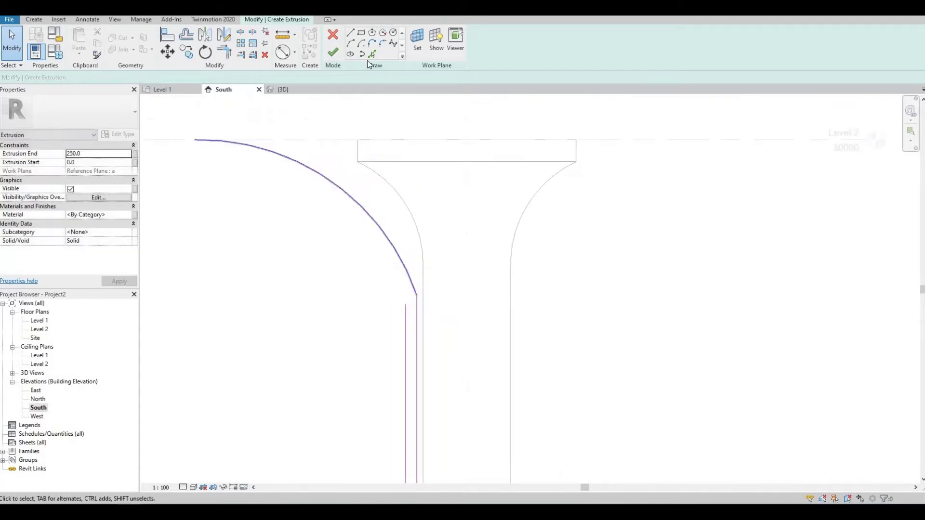
pyautogui.click(372, 54)
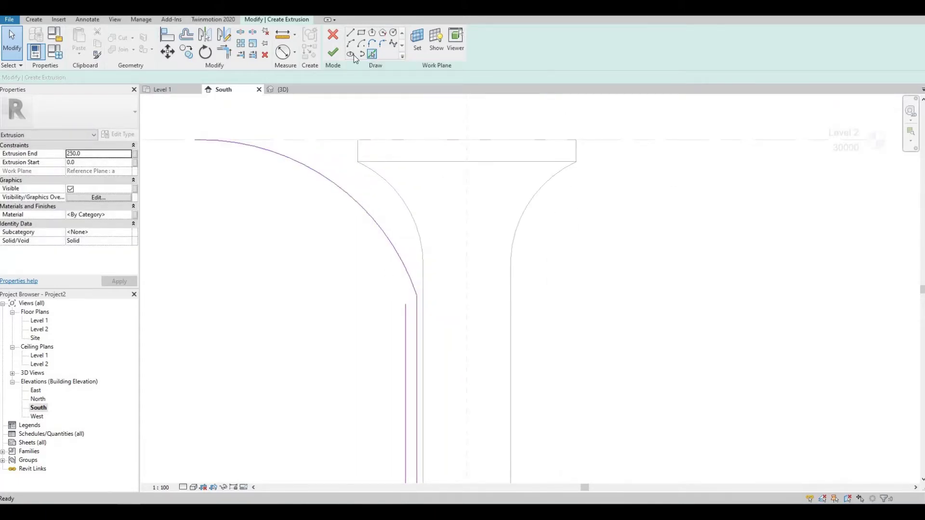
pyautogui.click(382, 238)
pyautogui.press('Escape')
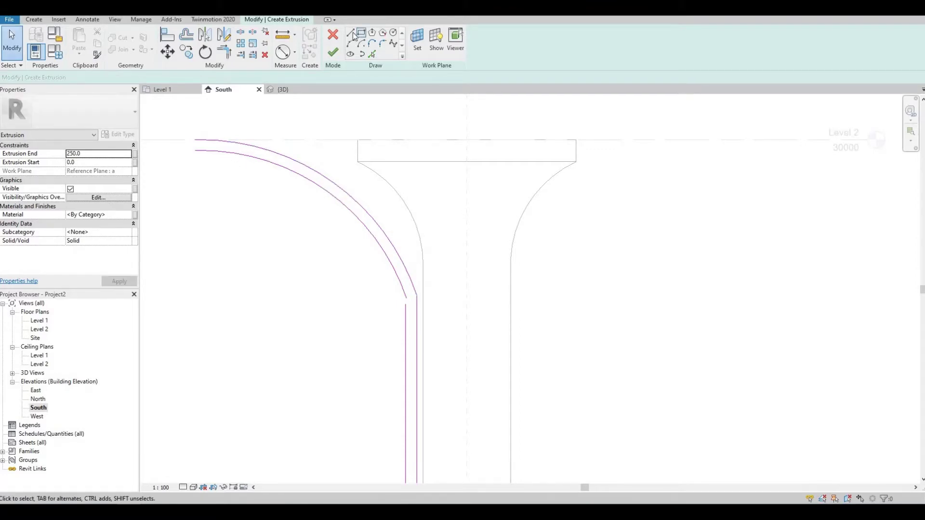
# Step: Close the arcs' outer ends with a vertical line about 500 long, and trim the inner arc and outer vertical line to a corner
pyautogui.click(195, 140)
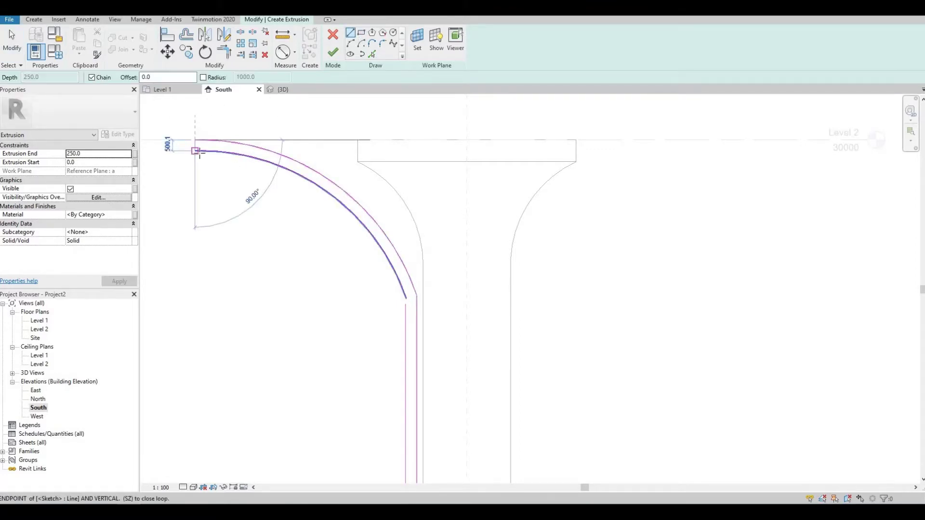
pyautogui.click(196, 150)
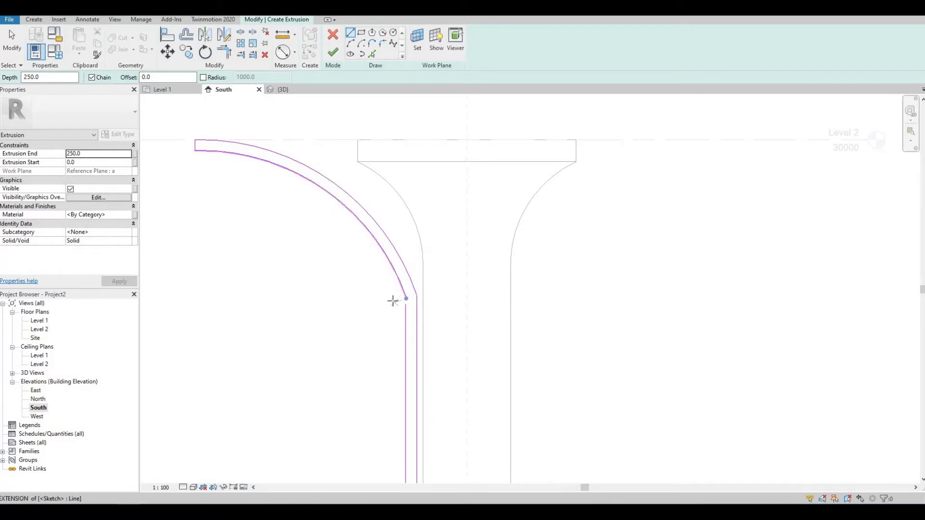
pyautogui.press('t')
pyautogui.press('r')
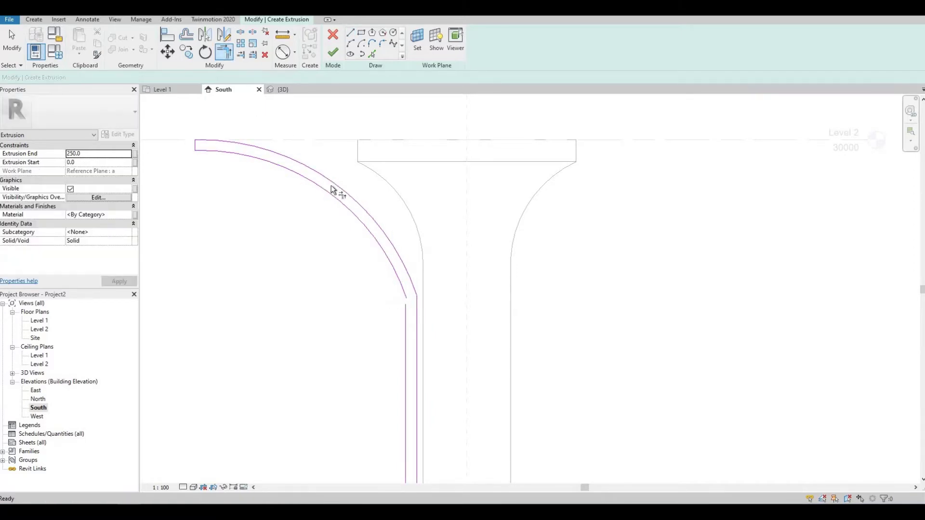
pyautogui.click(403, 301)
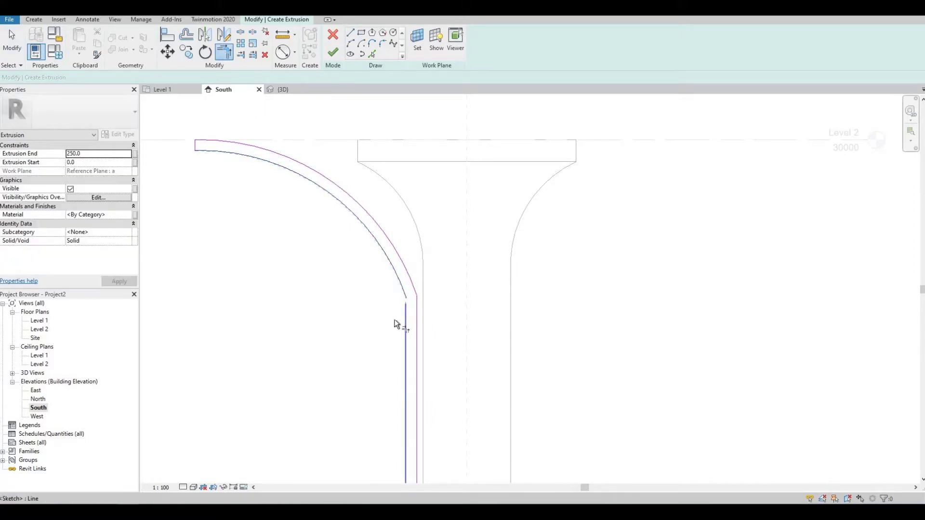
pyautogui.click(405, 318)
pyautogui.press('Escape')
pyautogui.press('Escape')
# Step: Check the closed branch profile, finish the extrusion sketch with a depth of 250, and show the branch in the default 3D view
pyautogui.scroll(3, 400, 299)
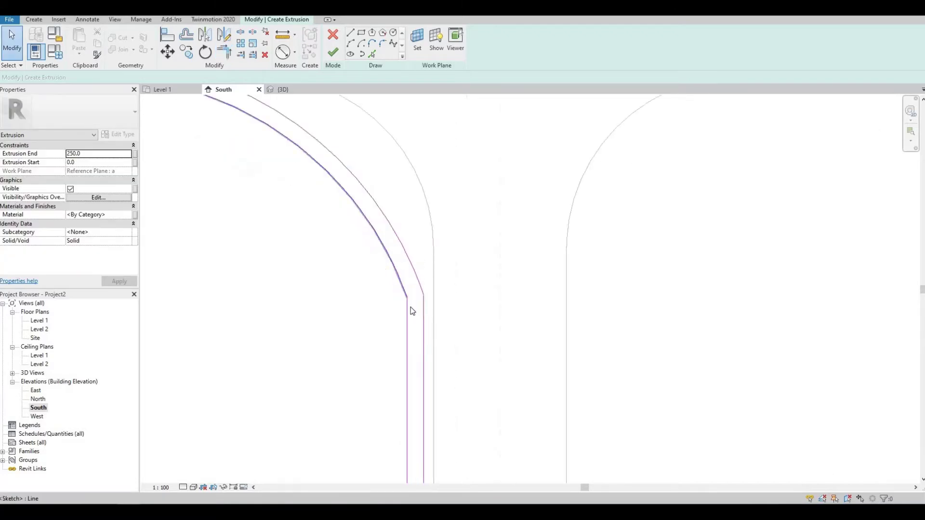
pyautogui.scroll(-6, 412, 301)
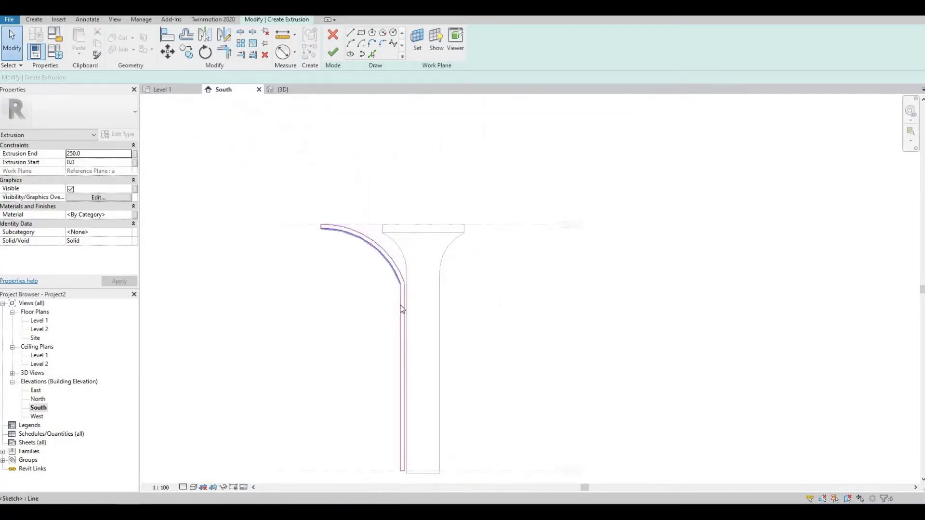
pyautogui.scroll(2, 384, 311)
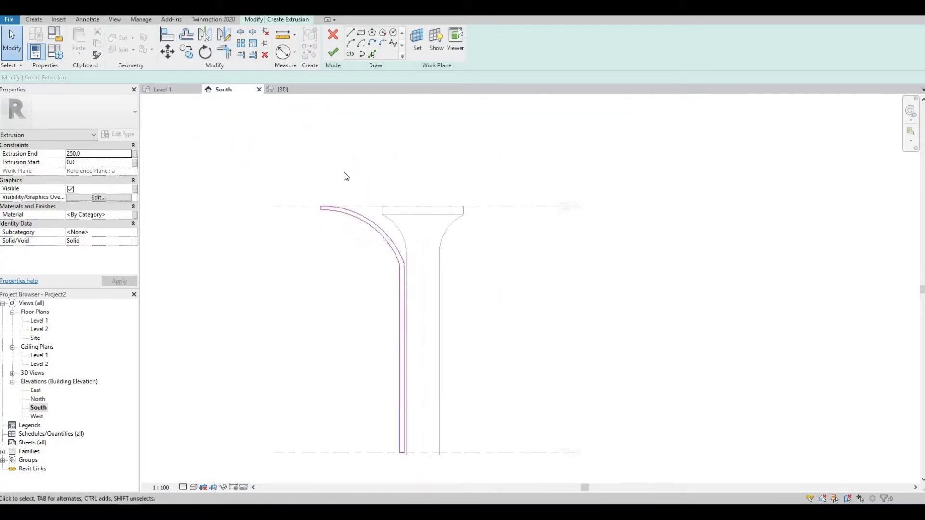
pyautogui.click(333, 52)
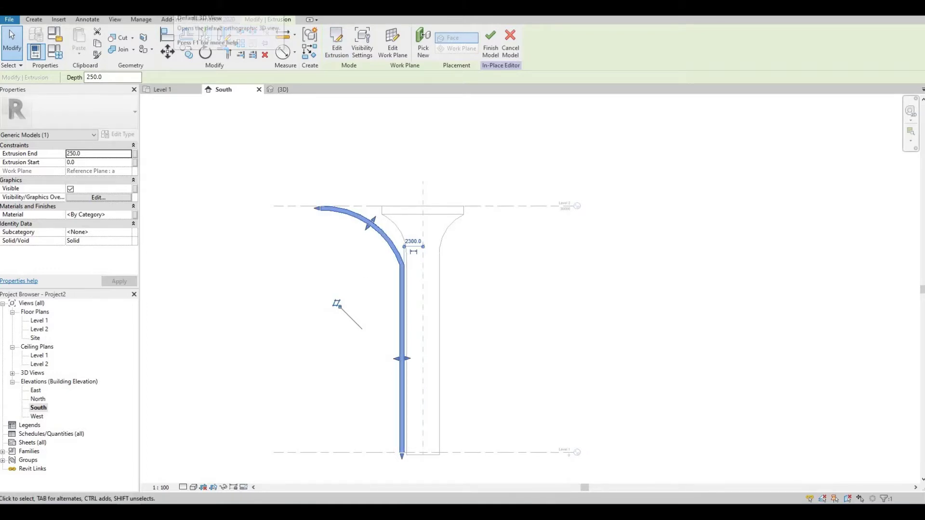
pyautogui.click(177, 11)
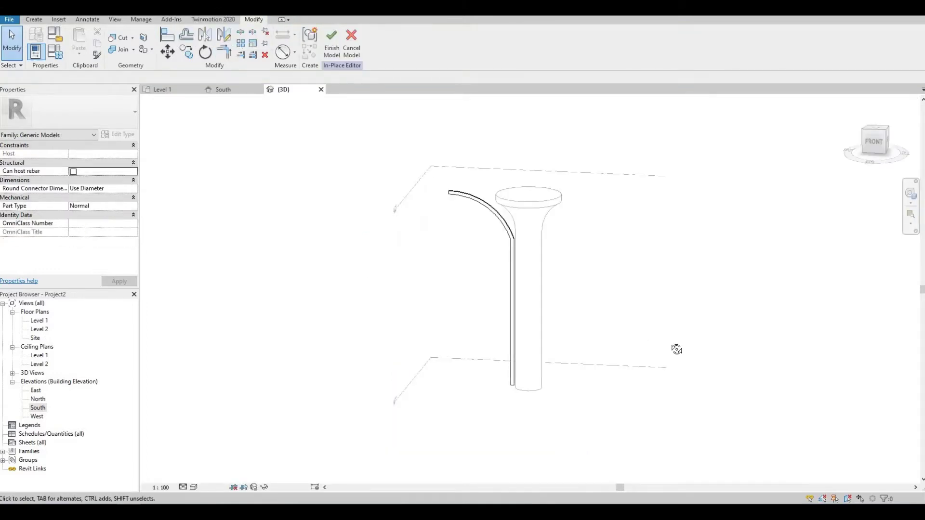
# Step: Stretch the curved branch extrusion along its depth in both directions, to a total depth of about 7100
pyautogui.keyDown('shift'); pyautogui.moveTo(677, 349); pyautogui.dragTo(505, 262, button='middle'); pyautogui.keyUp('shift')
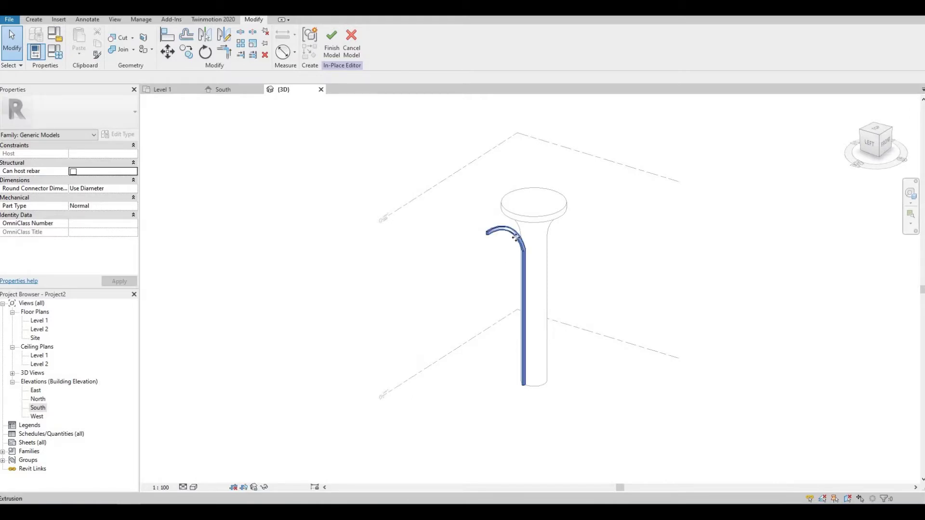
pyautogui.click(516, 244)
pyautogui.scroll(2, 532, 335)
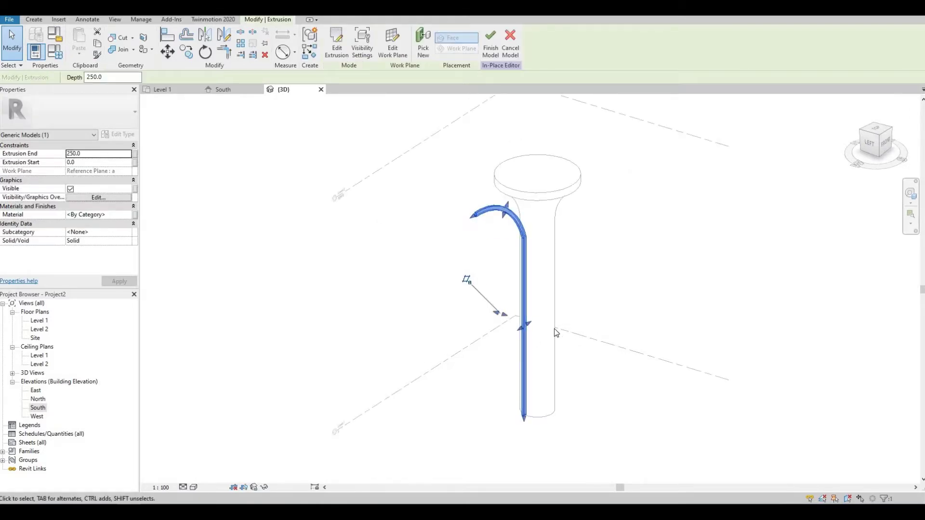
pyautogui.keyDown('shift'); pyautogui.moveTo(554, 329); pyautogui.dragTo(511, 315, button='middle'); pyautogui.keyUp('shift')
pyautogui.moveTo(522, 317); pyautogui.dragTo(468, 307)
pyautogui.keyDown('shift'); pyautogui.moveTo(638, 282); pyautogui.dragTo(543, 318, button='middle'); pyautogui.keyUp('shift')
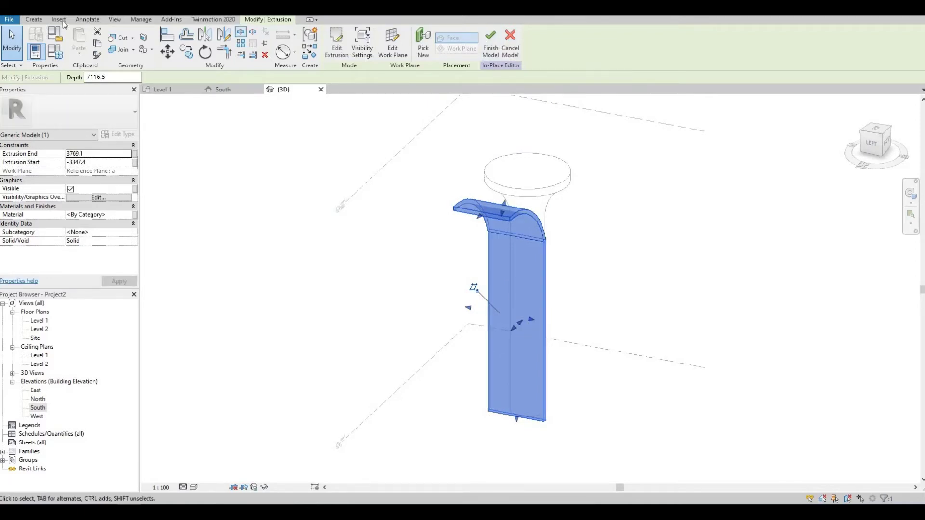
# Step: In the Level 2 plan, begin a void extrusion with a slanted line and a horizontal line about 10900 long, outward from the branch's column-side edge
pyautogui.doubleClick(40, 329)
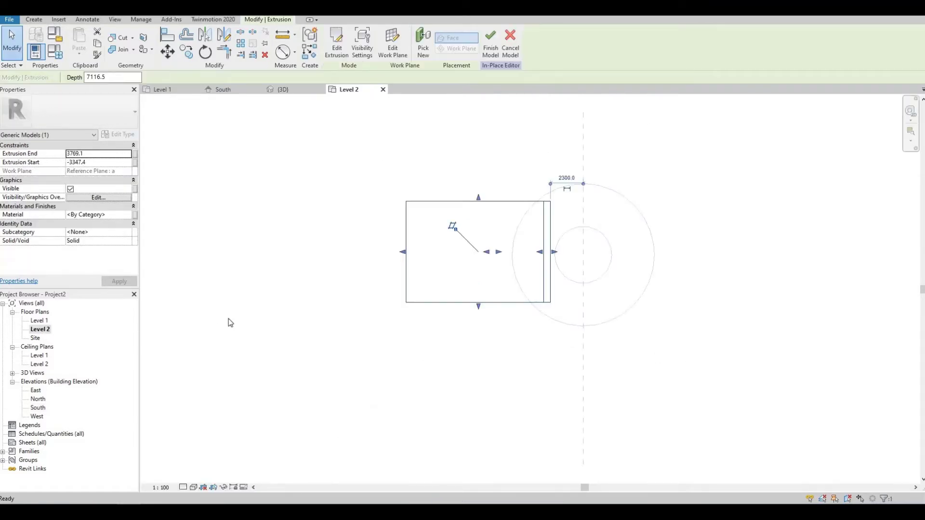
pyautogui.click(33, 20)
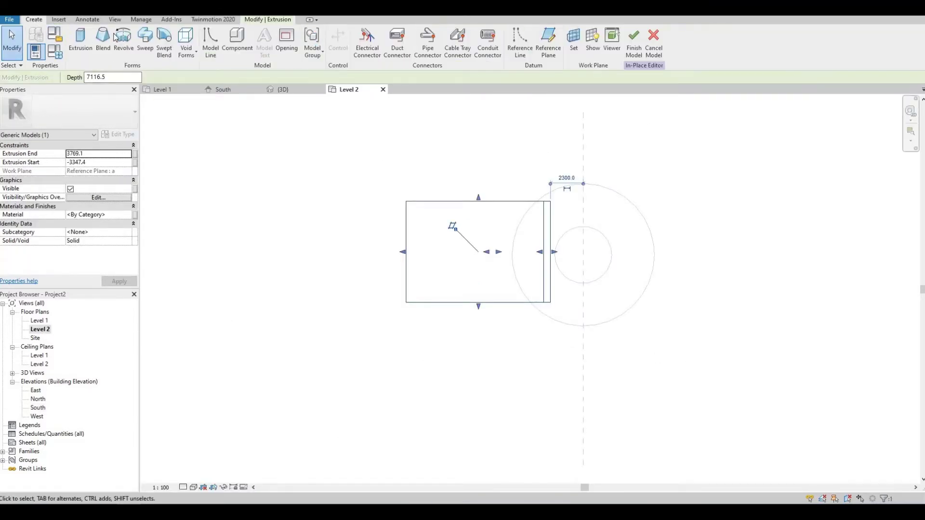
pyautogui.click(186, 51)
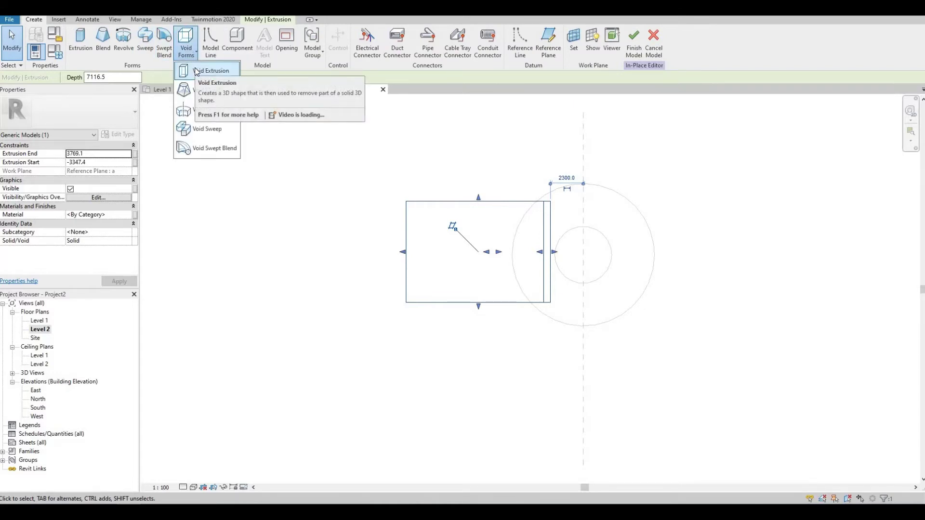
pyautogui.click(197, 71)
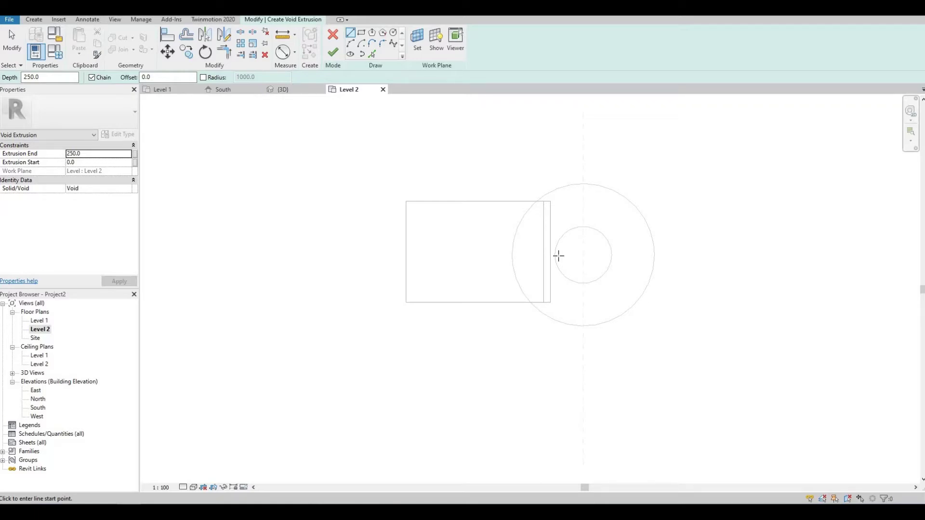
pyautogui.scroll(3, 558, 256)
pyautogui.click(596, 288)
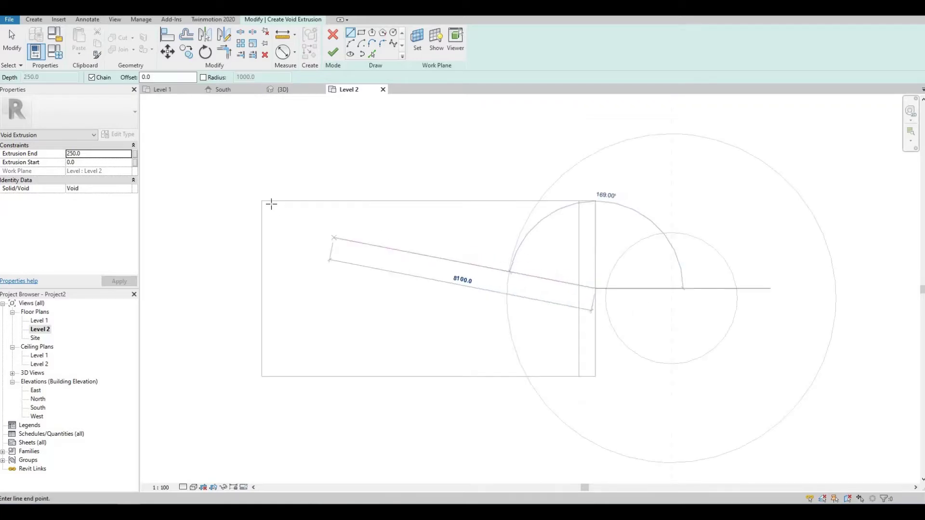
pyautogui.click(225, 190)
pyautogui.click(596, 288)
pyautogui.click(237, 288)
# Step: Replace the horizontal line with a parallel copy offset 50 towards the slanted line, and trim the two to a corner
pyautogui.click(372, 54)
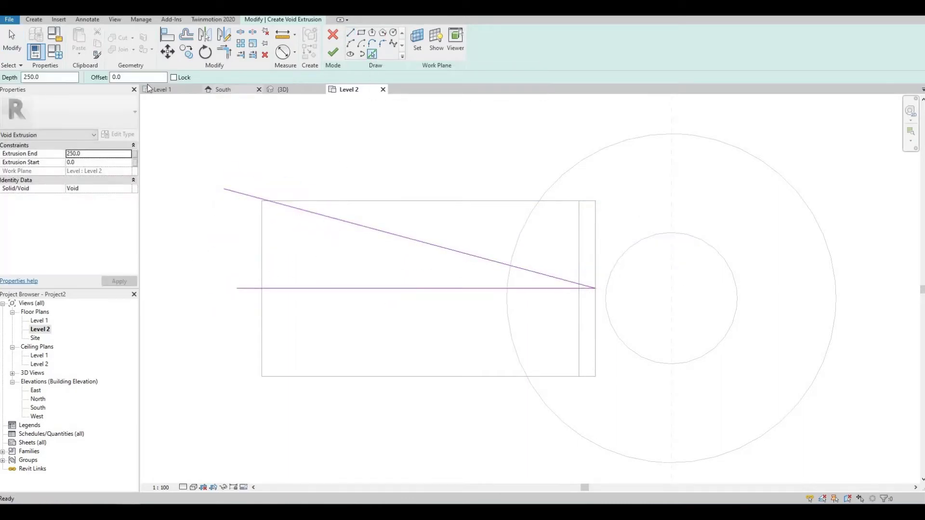
pyautogui.click(417, 288)
pyautogui.press('Escape')
pyautogui.click(418, 290)
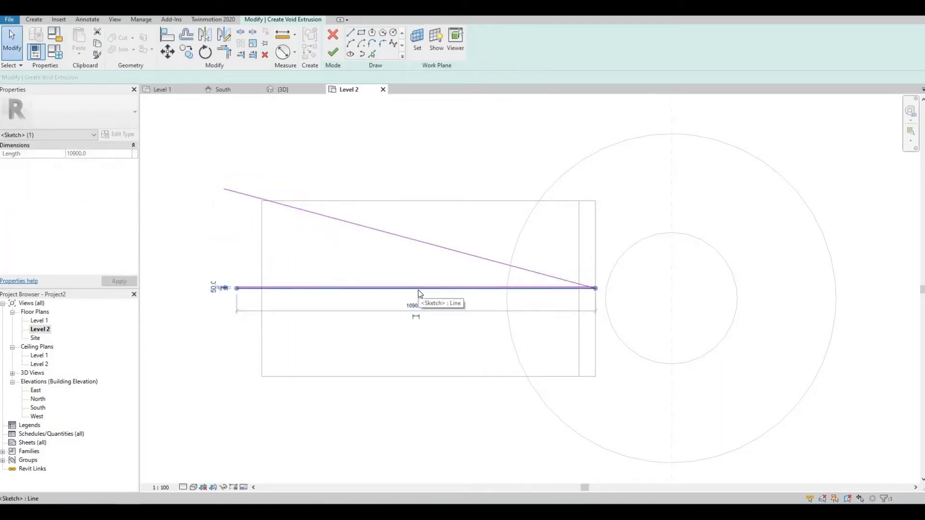
pyautogui.press('Delete')
pyautogui.press('t')
pyautogui.press('r')
pyautogui.click(501, 288)
pyautogui.click(520, 276)
pyautogui.press('Escape')
pyautogui.scroll(1, 552, 277)
# Step: Delete the slanted line and extend the horizontal line back to the branch's column-side edge
pyautogui.click(562, 279)
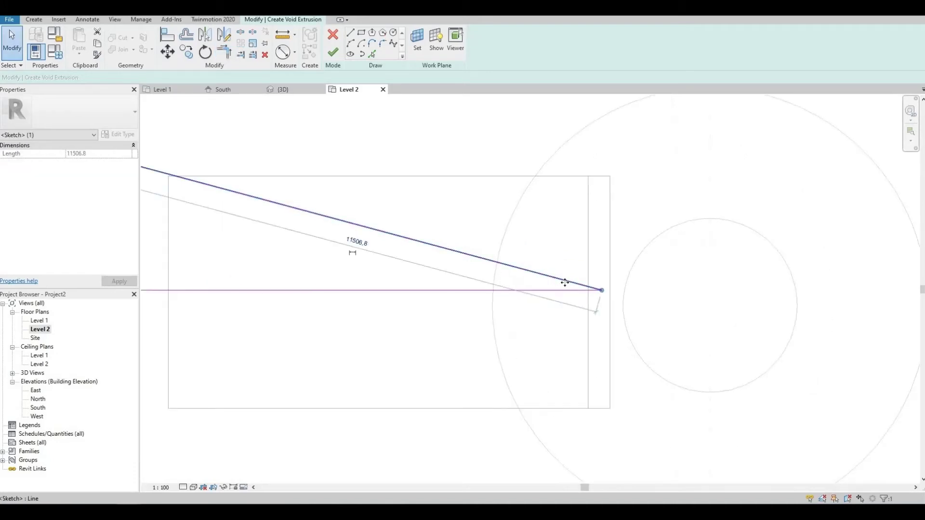
pyautogui.press('Delete')
pyautogui.click(563, 290)
pyautogui.press('Escape')
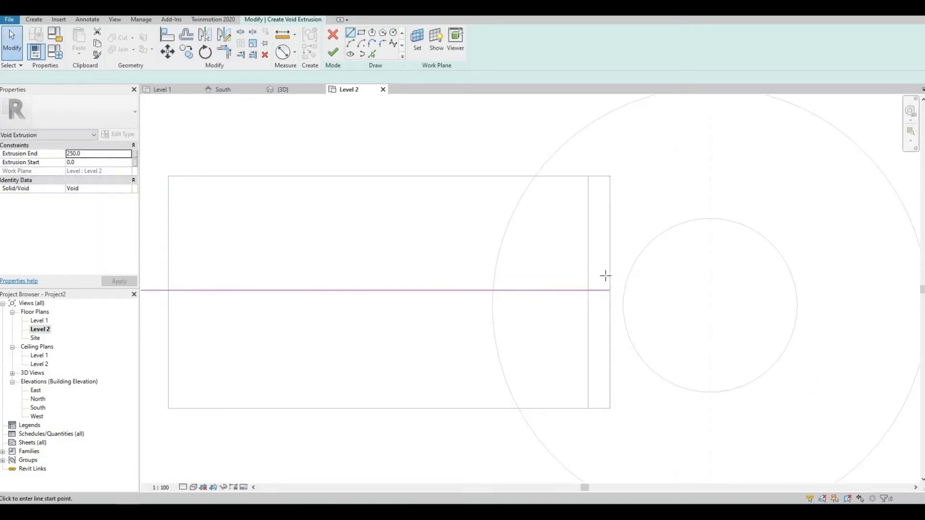
# Step: Sketch a four-sided void outline around the branch's upper half, with a slanted lower edge and an upper edge about 11400 long, closed by trimming
pyautogui.press('l')
pyautogui.press('i')
pyautogui.click(610, 281)
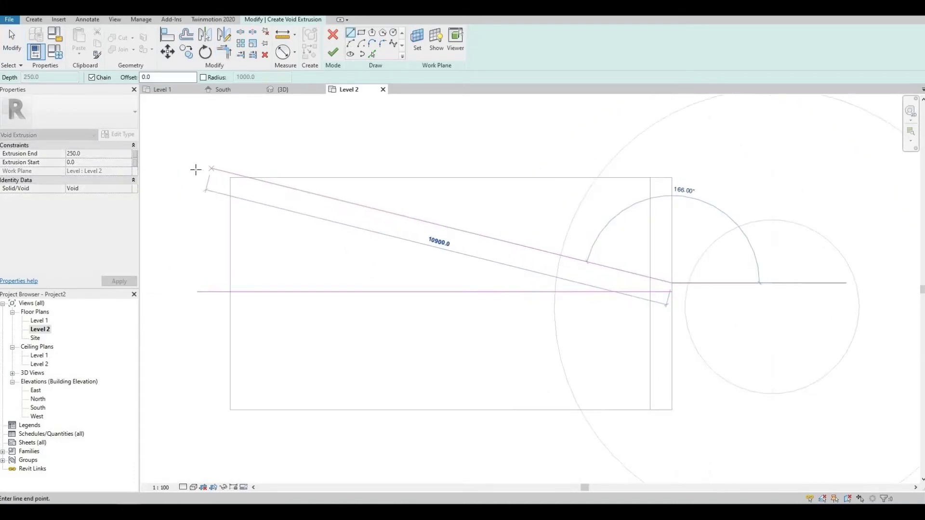
pyautogui.click(192, 172)
pyautogui.click(192, 139)
pyautogui.click(688, 138)
pyautogui.click(689, 286)
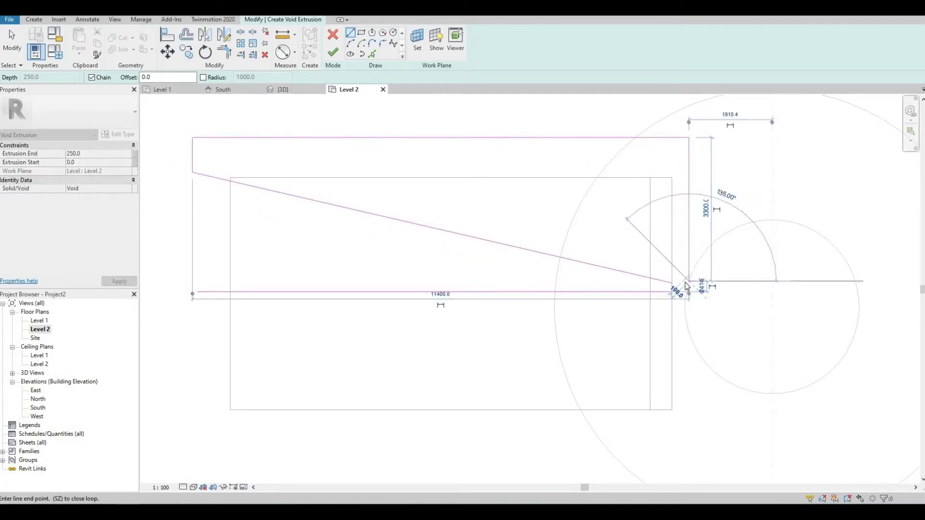
pyautogui.press('Escape')
pyautogui.press('Escape')
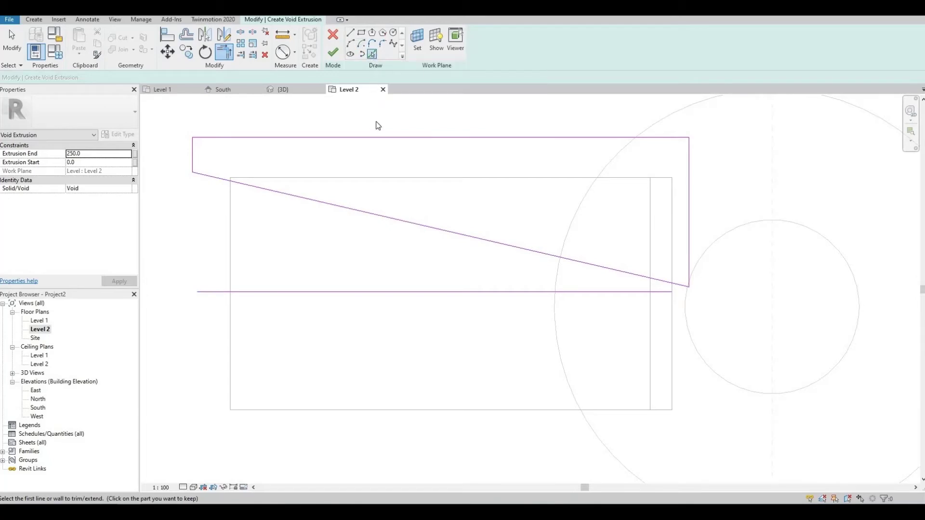
# Step: Add a copy of the slanted edge offset 100 on its lower side, and extend the horizontal line to the copy's column-side end
pyautogui.click(372, 54)
pyautogui.click(403, 226)
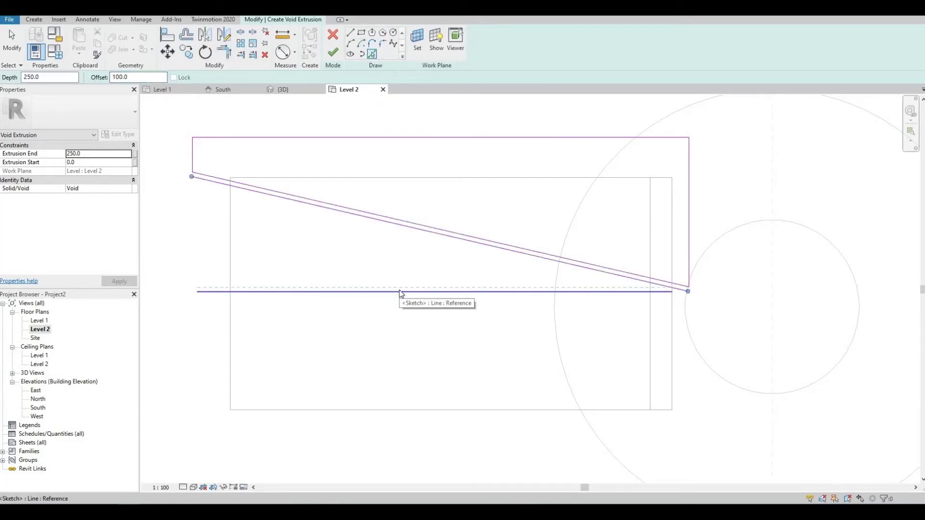
pyautogui.press('Escape')
pyautogui.click(651, 292)
pyautogui.moveTo(672, 292); pyautogui.dragTo(688, 292)
pyautogui.scroll(2, 685, 292)
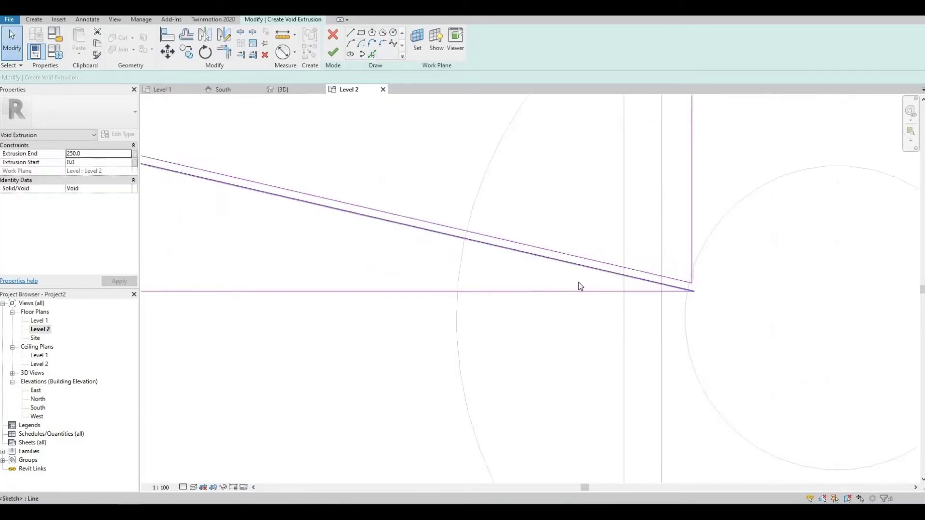
pyautogui.moveTo(491, 217); pyautogui.dragTo(630, 245, button='middle')
pyautogui.scroll(-1, 629, 246)
pyautogui.click(372, 54)
pyautogui.press('Escape')
pyautogui.moveTo(270, 221); pyautogui.dragTo(407, 241, button='middle')
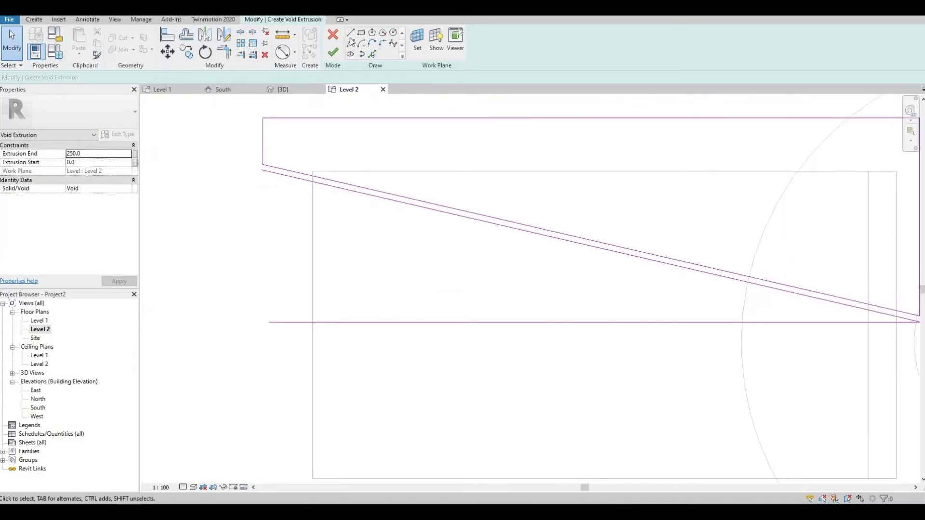
# Step: Close the wide outer end of the lower triangle with a vertical line and trim it to a corner with the horizontal line
pyautogui.click(350, 33)
pyautogui.click(262, 170)
pyautogui.click(262, 322)
pyautogui.press('t')
pyautogui.press('r')
pyautogui.click(261, 299)
pyautogui.click(284, 322)
pyautogui.press('Escape')
# Step: Sketch two short slanted dividing lines in the triangle, one near its narrow column end and one across the lower outer corner
pyautogui.moveTo(467, 270); pyautogui.dragTo(387, 274, button='middle')
pyautogui.click(350, 34)
pyautogui.click(721, 295)
pyautogui.click(735, 322)
pyautogui.press('Escape')
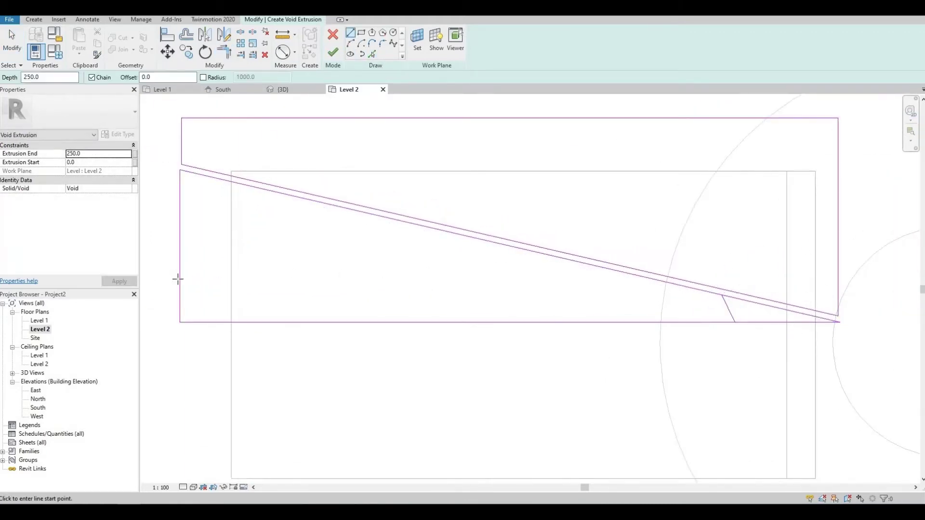
pyautogui.click(180, 282)
pyautogui.click(214, 322)
pyautogui.press('Escape')
# Step: Sketch a bent three-segment dividing line from the slanted edge to the base line, towards the triangle's narrow end
pyautogui.click(587, 278)
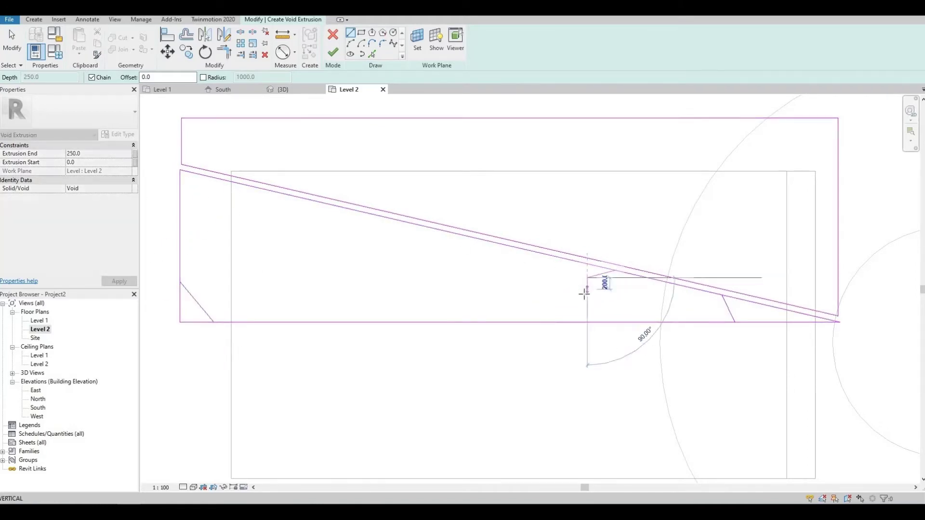
pyautogui.click(588, 289)
pyautogui.click(541, 322)
pyautogui.press('Escape')
# Step: Sketch a three-segment zigzag across the middle of the triangle and a straight, nearly vertical dividing line on its column side
pyautogui.click(394, 220)
pyautogui.click(425, 251)
pyautogui.click(411, 277)
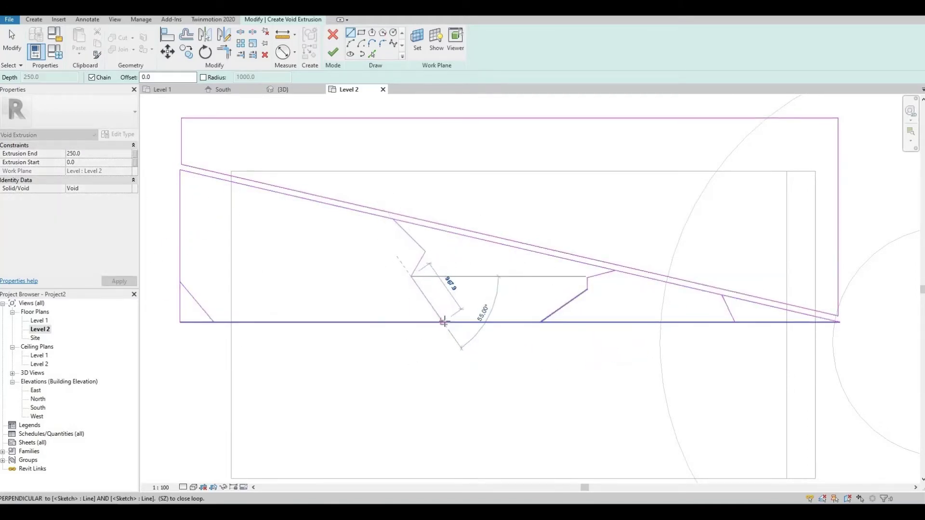
pyautogui.click(444, 322)
pyautogui.press('Escape')
pyautogui.click(477, 239)
pyautogui.click(489, 321)
pyautogui.press('Escape')
# Step: Sketch a slanted line across the triangle's upper outer corner and a bent three-segment line from the outer edge to the base line
pyautogui.moveTo(486, 308); pyautogui.dragTo(576, 316, button='middle')
pyautogui.click(270, 224)
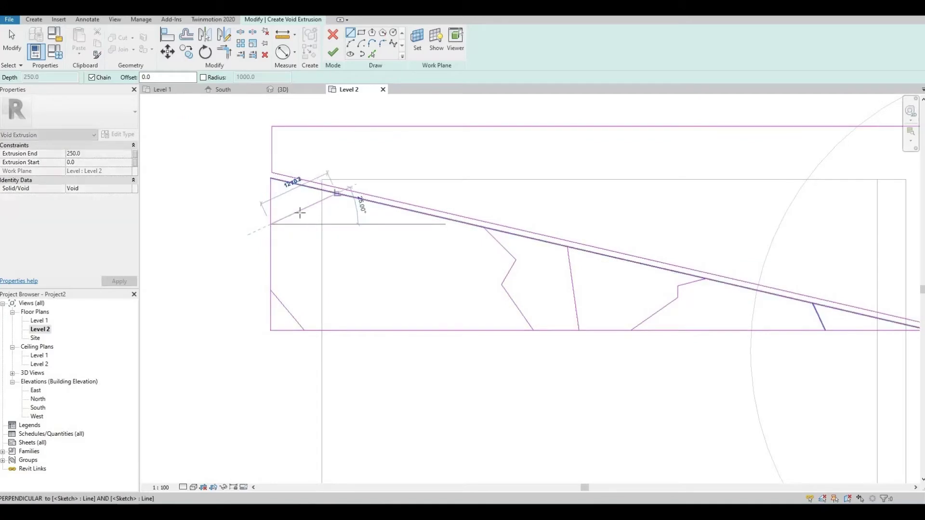
pyautogui.click(337, 194)
pyautogui.click(271, 254)
pyautogui.click(310, 263)
pyautogui.click(314, 298)
pyautogui.click(372, 330)
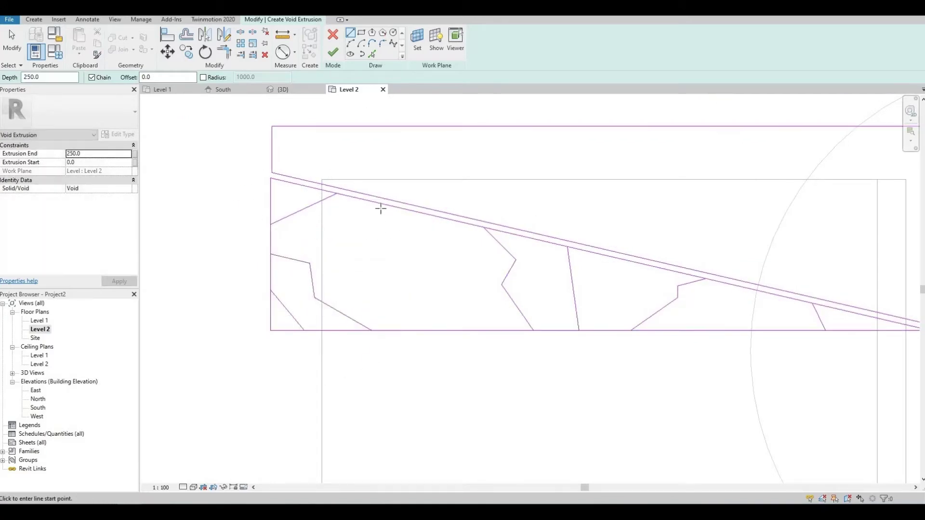
# Step: Sketch a straight slanted dividing line and a bent three-segment one between the central zigzag and the triangle's outer corner lines
pyautogui.click(412, 211)
pyautogui.click(485, 330)
pyautogui.press('Escape')
pyautogui.click(373, 202)
pyautogui.click(341, 234)
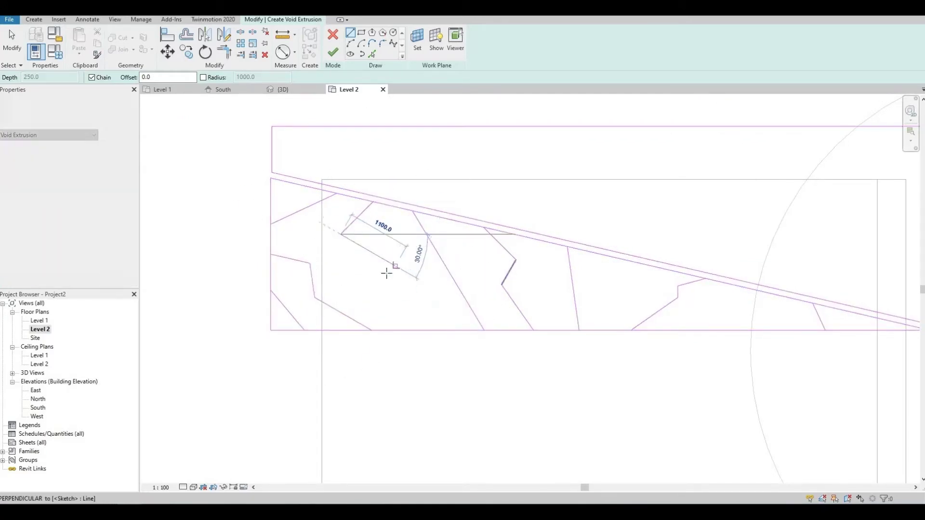
pyautogui.click(391, 273)
pyautogui.click(405, 330)
pyautogui.press('Escape')
# Step: Add parallel copies of the triangle's dividing lines, offset 100, to form narrow bands
pyautogui.press('p')
pyautogui.press('l')
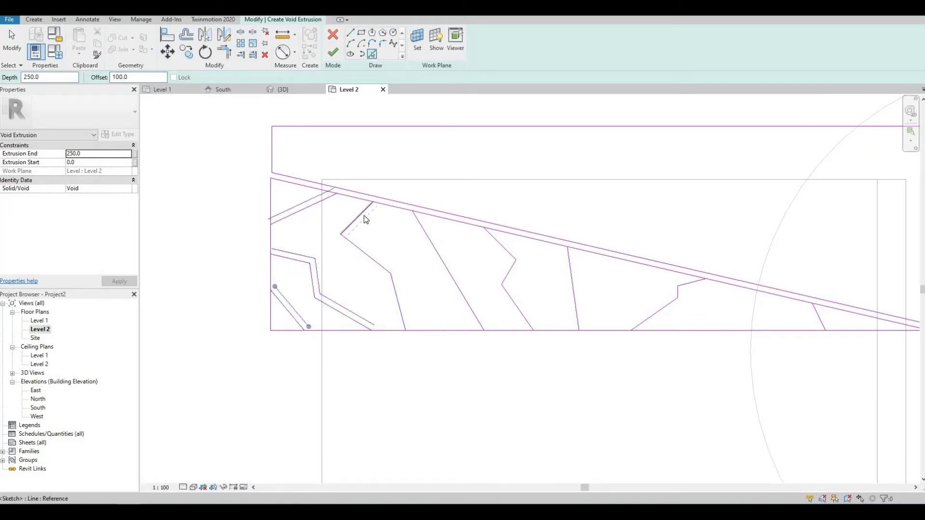
pyautogui.click(570, 280)
pyautogui.click(690, 282)
pyautogui.click(677, 288)
pyautogui.click(659, 310)
pyautogui.scroll(1, 710, 328)
pyautogui.moveTo(698, 342); pyautogui.dragTo(602, 357, button='middle')
pyautogui.scroll(-1, 730, 328)
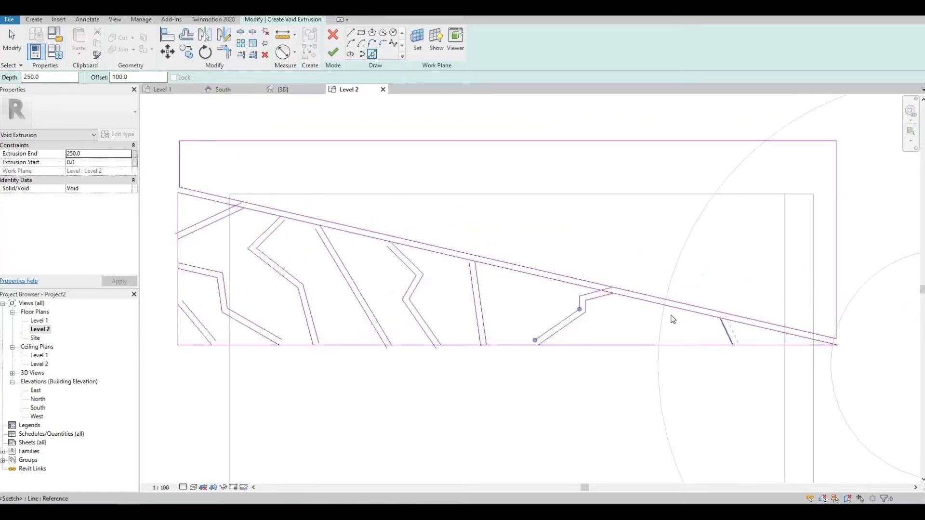
# Step: Sketch a three-segment zigzag line between the last two dividing bands near the triangle's narrow column end
pyautogui.click(350, 32)
pyautogui.click(642, 303)
pyautogui.click(658, 319)
pyautogui.click(641, 328)
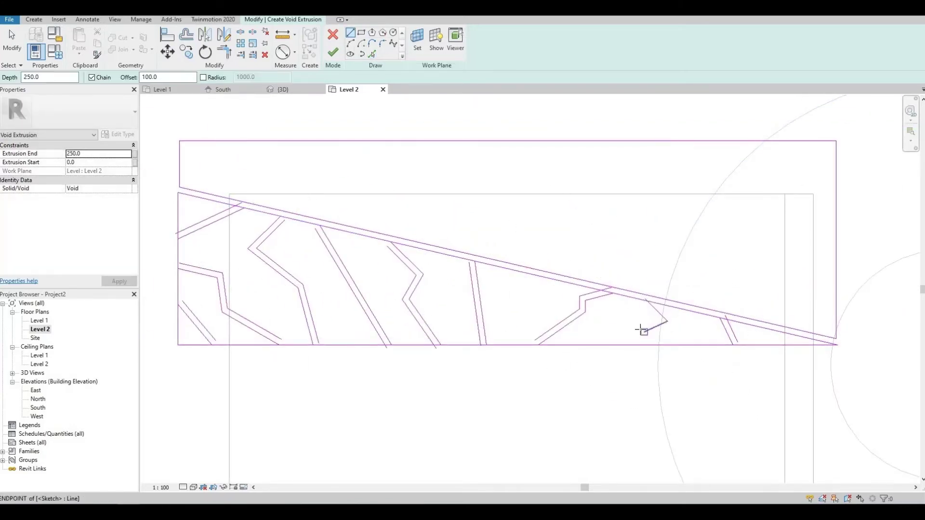
pyautogui.click(646, 334)
pyautogui.click(666, 345)
pyautogui.press('Escape')
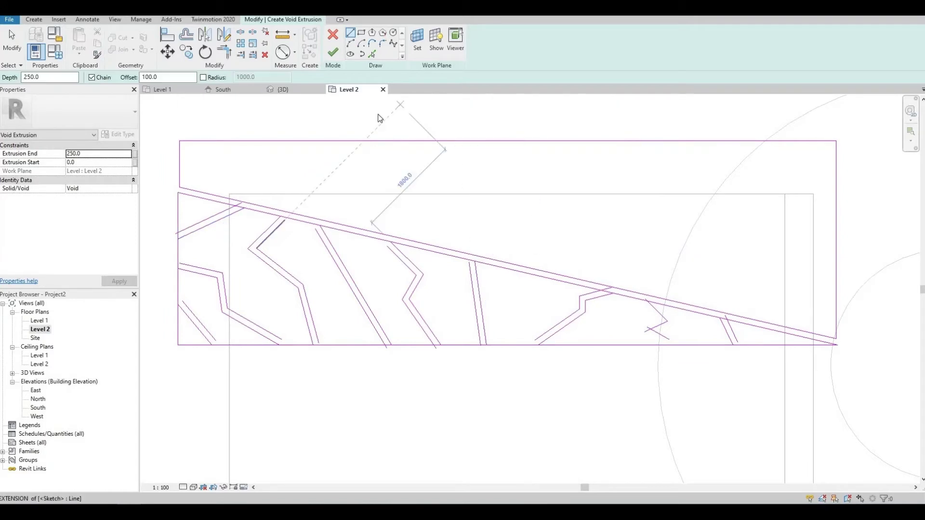
# Step: Replace the new zigzag's misaligned last segment with a line from its free end down to the base line
pyautogui.click(350, 32)
pyautogui.click(646, 332)
pyautogui.press('Escape')
pyautogui.press('Escape')
pyautogui.click(654, 331)
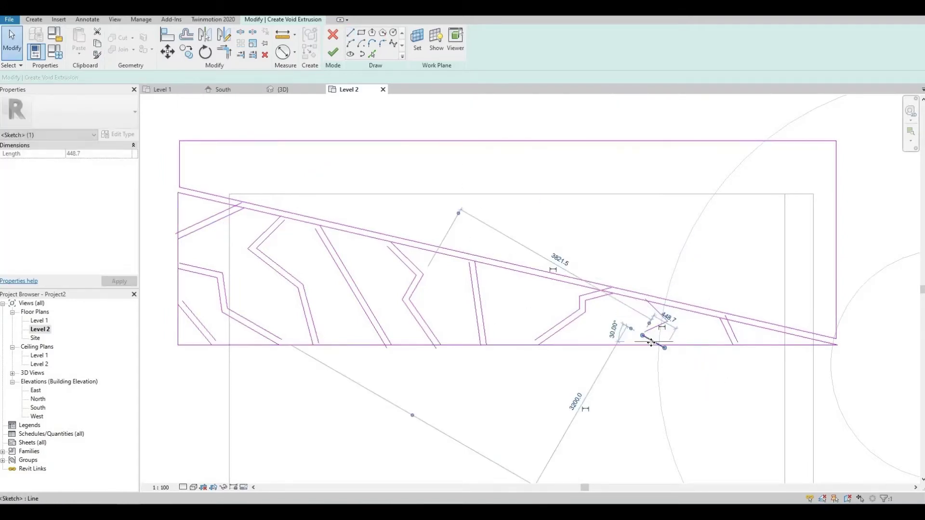
pyautogui.press('Delete')
pyautogui.click(352, 34)
pyautogui.click(645, 332)
pyautogui.scroll(5, 657, 334)
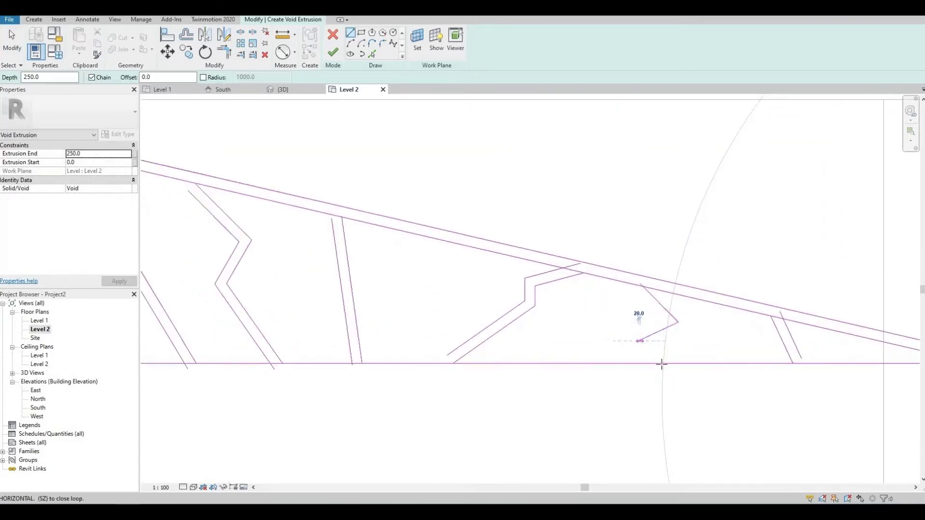
pyautogui.click(660, 365)
pyautogui.press('Escape')
pyautogui.press('Escape')
# Step: Add parallel copies of the new zigzag's segments, offset 100
pyautogui.scroll(-1, 615, 344)
pyautogui.click(372, 54)
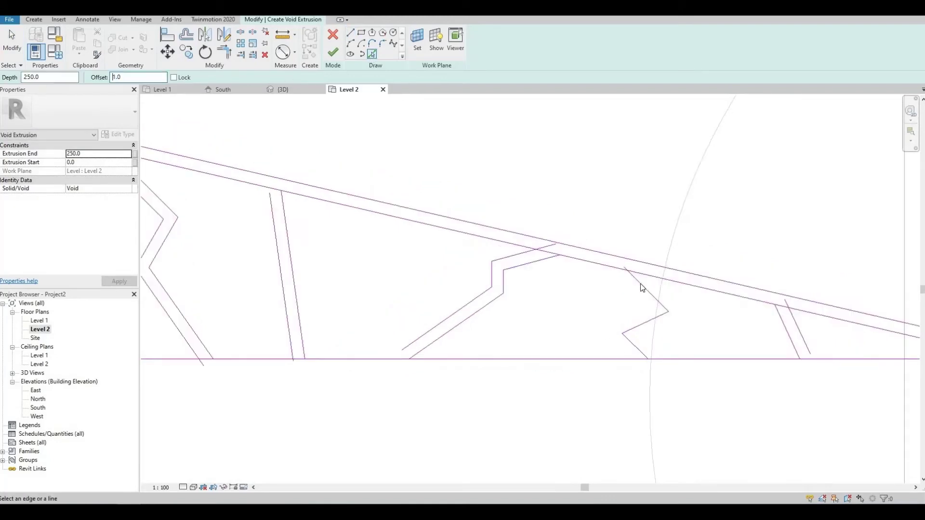
pyautogui.click(117, 77)
pyautogui.write('00')
pyautogui.scroll(-5, 634, 327)
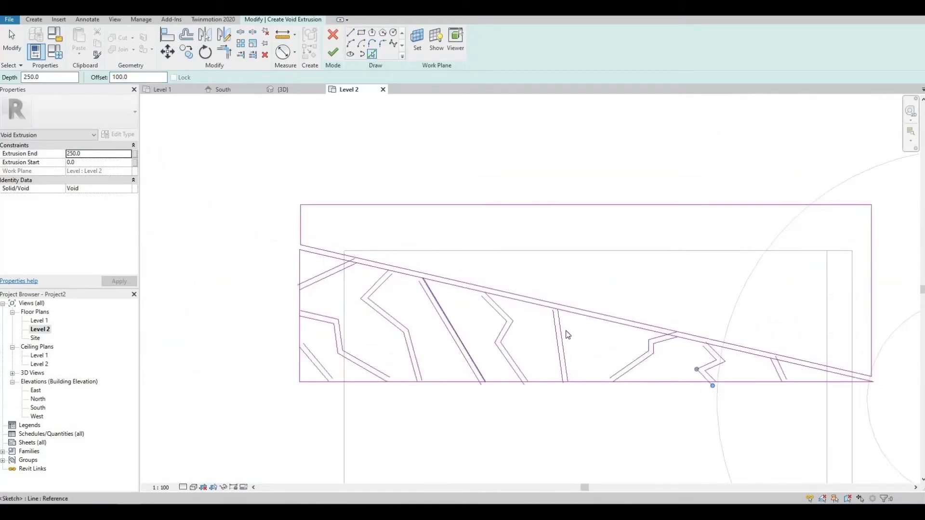
# Step: Replace the straight slanted pair beside the central zigzag with a stepped three-segment line, middle segment about 700 long, plus parallel copies offset 100
pyautogui.press('l')
pyautogui.press('i')
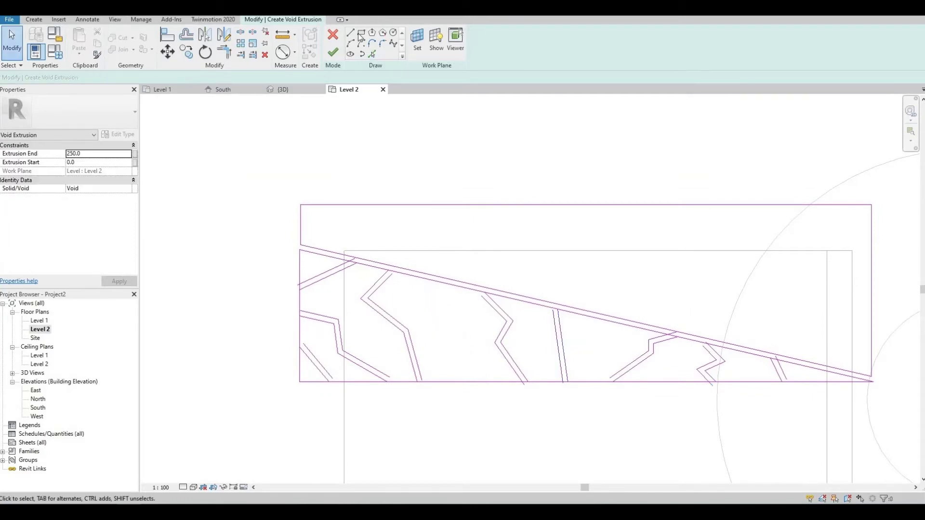
pyautogui.click(426, 280)
pyautogui.click(441, 332)
pyautogui.click(475, 332)
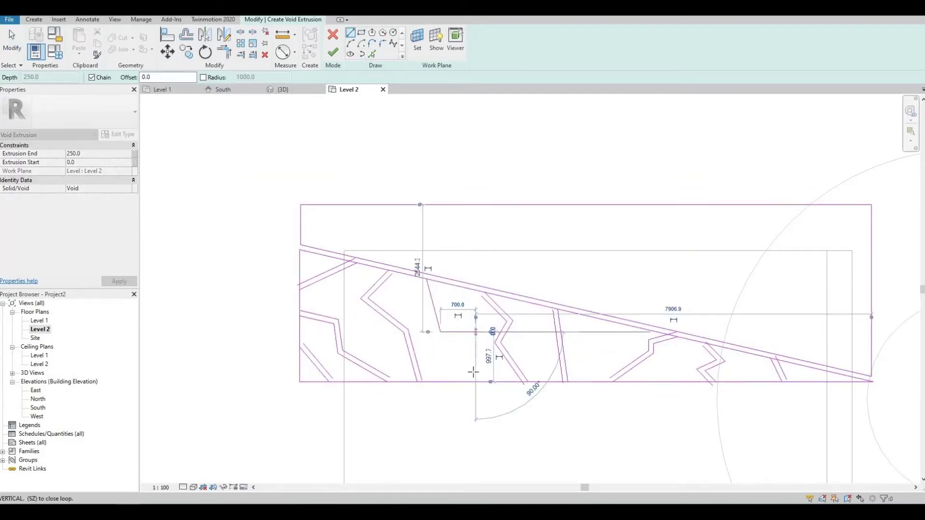
pyautogui.click(475, 381)
pyautogui.press('p')
pyautogui.press('k')
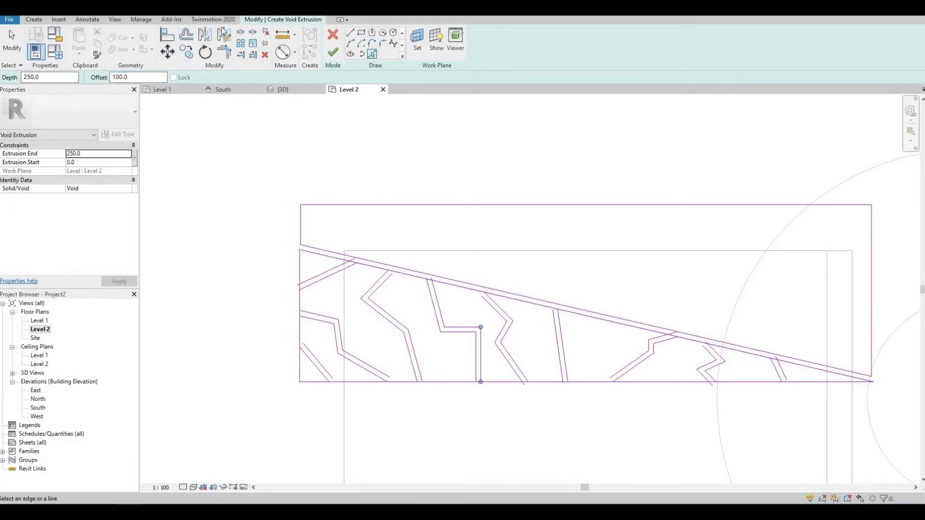
# Step: Split the triangle's slanted edge at the branch bands along its full length
pyautogui.click(241, 31)
pyautogui.scroll(5, 301, 287)
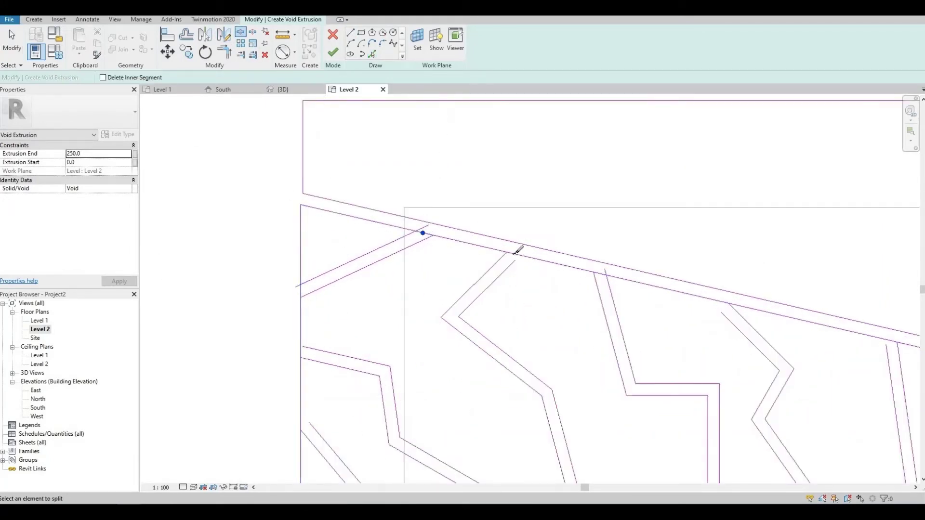
pyautogui.scroll(-2, 626, 272)
pyautogui.click(832, 326)
pyautogui.moveTo(832, 326); pyautogui.dragTo(353, 244, button='middle')
pyautogui.scroll(3, 353, 244)
pyautogui.click(659, 314)
pyautogui.click(726, 329)
pyautogui.moveTo(726, 329); pyautogui.dragTo(361, 261, button='middle')
pyautogui.scroll(1, 361, 262)
pyautogui.scroll(1, 592, 295)
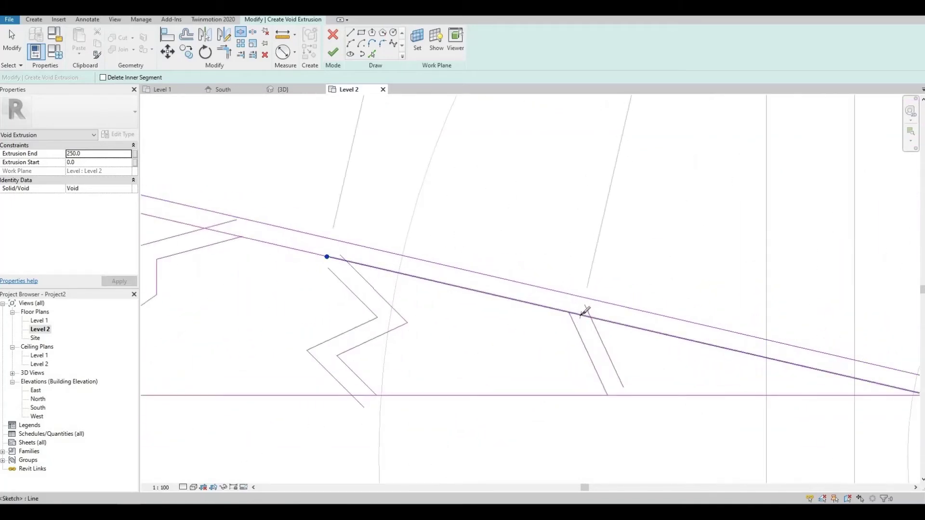
pyautogui.click(582, 315)
# Step: Split the triangle's base line where each branch band meets it, from the narrow end to the wide end
pyautogui.click(618, 394)
pyautogui.click(366, 394)
pyautogui.moveTo(332, 385)
pyautogui.mouseDown(button='middle')
pyautogui.moveTo(492, 366)
pyautogui.moveTo(918, 366)
pyautogui.mouseUp(button='middle')
pyautogui.click(595, 375)
pyautogui.click(436, 375)
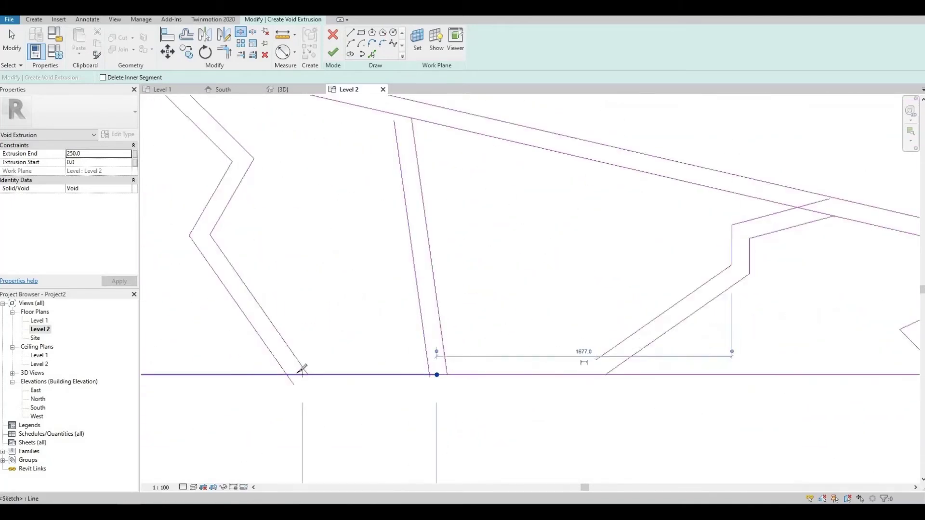
pyautogui.click(294, 375)
pyautogui.moveTo(296, 374); pyautogui.dragTo(471, 362, button='middle')
pyautogui.scroll(-1, 471, 362)
pyautogui.click(346, 361)
pyautogui.scroll(1, 665, 302)
pyautogui.moveTo(347, 358); pyautogui.dragTo(873, 257, button='middle')
pyautogui.click(488, 306)
pyautogui.click(467, 281)
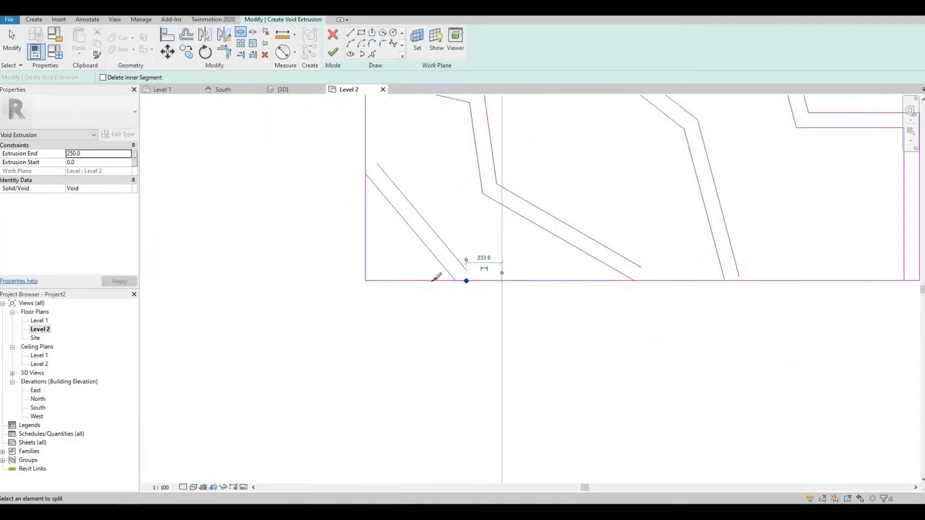
# Step: Split the triangle's vertical edge at the branch bands that meet it
pyautogui.moveTo(261, 102); pyautogui.dragTo(299, 189, button='middle')
pyautogui.click(404, 255)
pyautogui.click(404, 156)
pyautogui.moveTo(404, 156); pyautogui.dragTo(396, 264, button='middle')
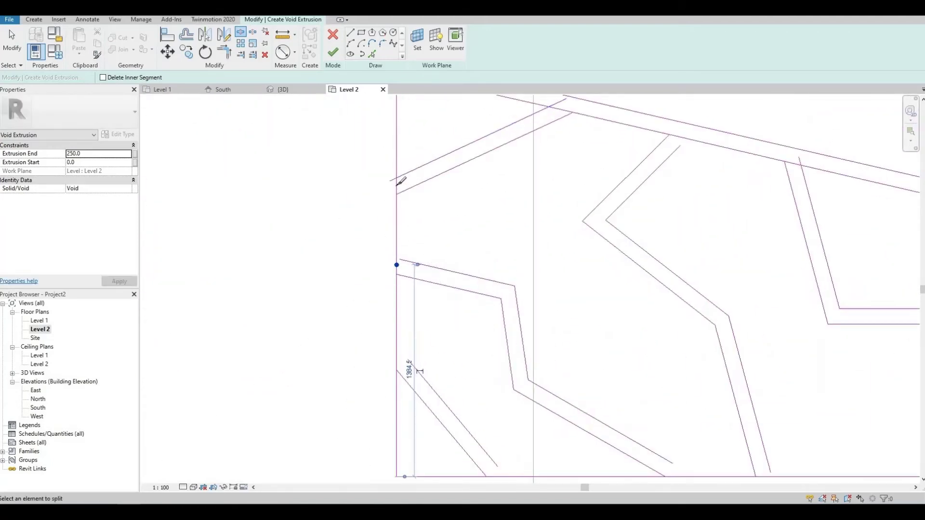
pyautogui.scroll(1, 396, 186)
pyautogui.click(397, 192)
pyautogui.scroll(-3, 396, 191)
pyautogui.press('Escape')
# Step: Trim the branch lines and split slanted edge segments into closed corners along the triangle's slanted side
pyautogui.press('t')
pyautogui.press('r')
pyautogui.scroll(1, 448, 185)
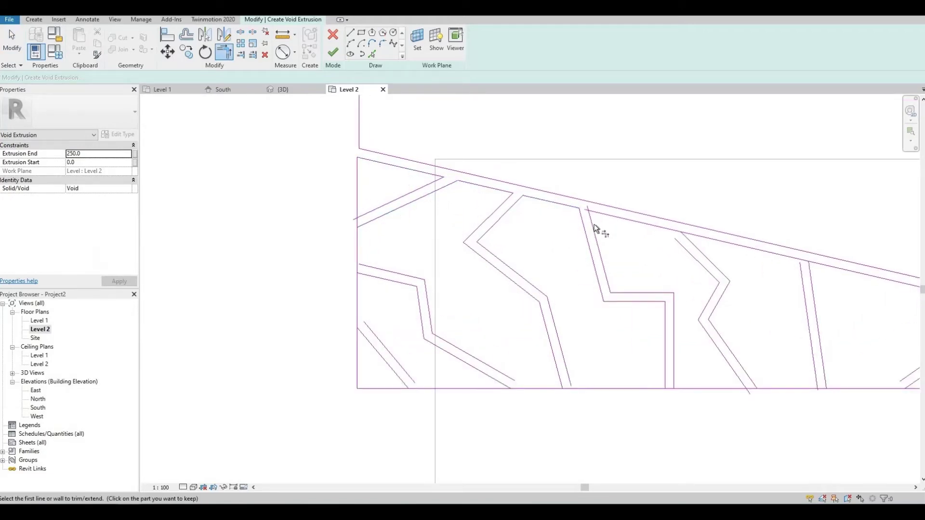
pyautogui.click(702, 238)
pyautogui.moveTo(786, 256); pyautogui.dragTo(343, 170, button='middle')
pyautogui.click(490, 227)
pyautogui.click(504, 239)
pyautogui.scroll(2, 343, 170)
pyautogui.click(343, 171)
pyautogui.click(554, 229)
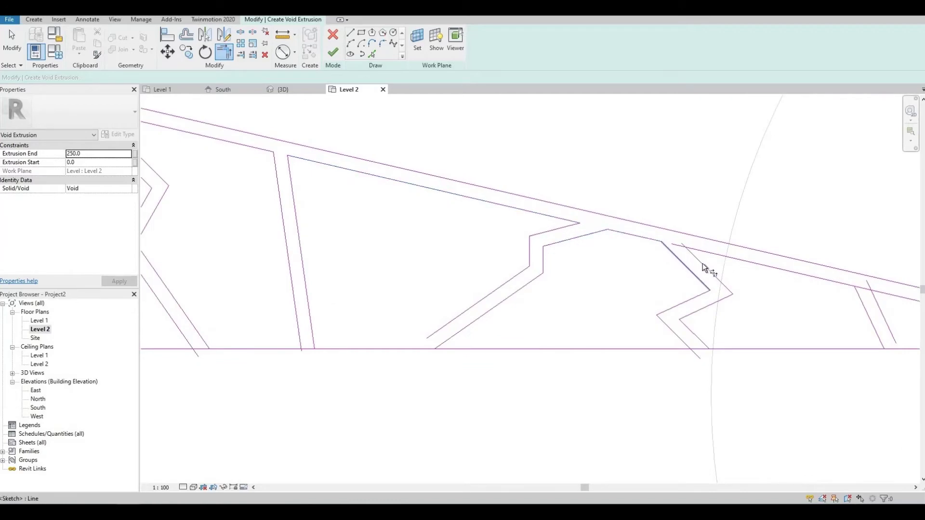
pyautogui.moveTo(617, 224); pyautogui.dragTo(388, 168, button='middle')
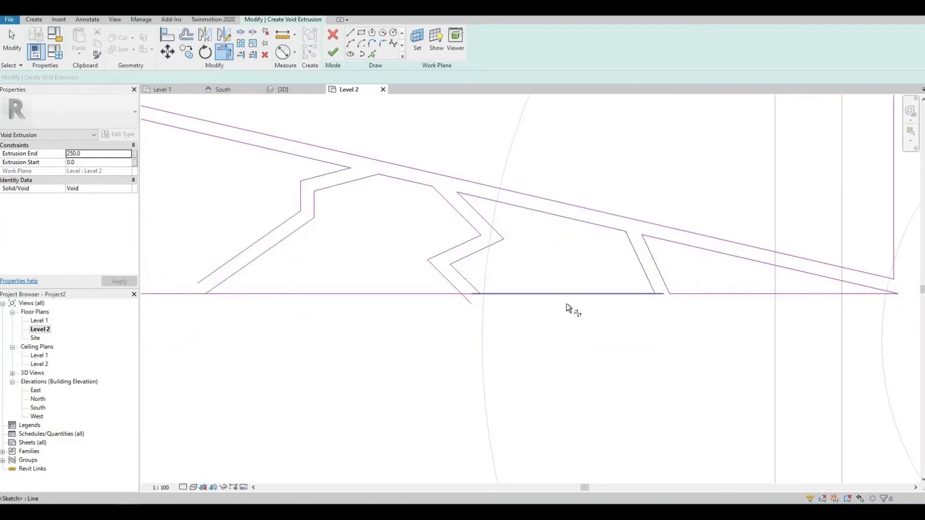
# Step: Trim the branch lines to the split base line segments so each cell closes along the base
pyautogui.click(463, 294)
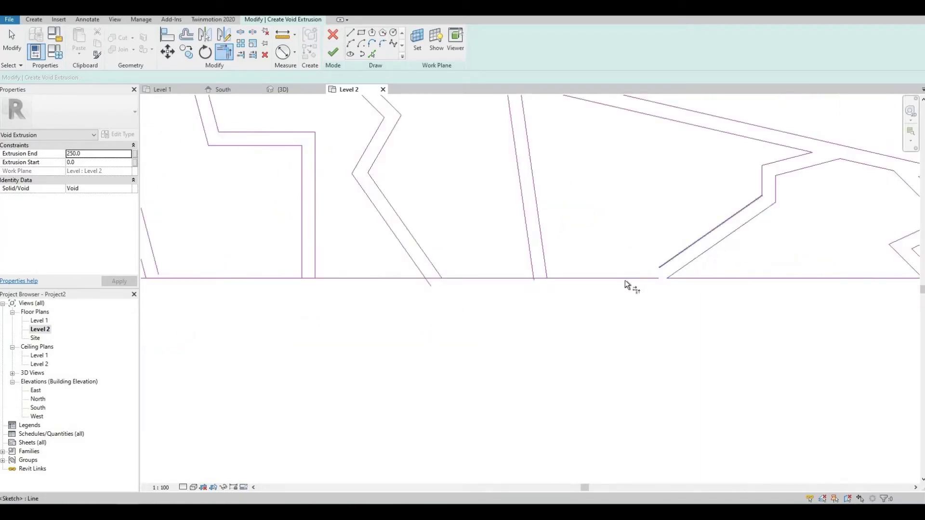
pyautogui.click(530, 271)
pyautogui.moveTo(563, 275); pyautogui.dragTo(900, 270, button='middle')
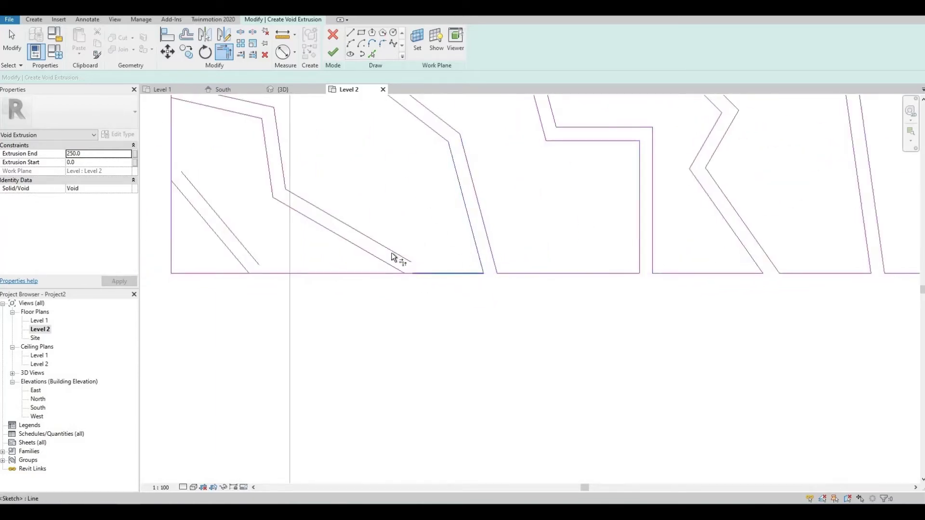
pyautogui.moveTo(273, 269); pyautogui.dragTo(648, 281, button='middle')
pyautogui.click(647, 278)
pyautogui.click(618, 274)
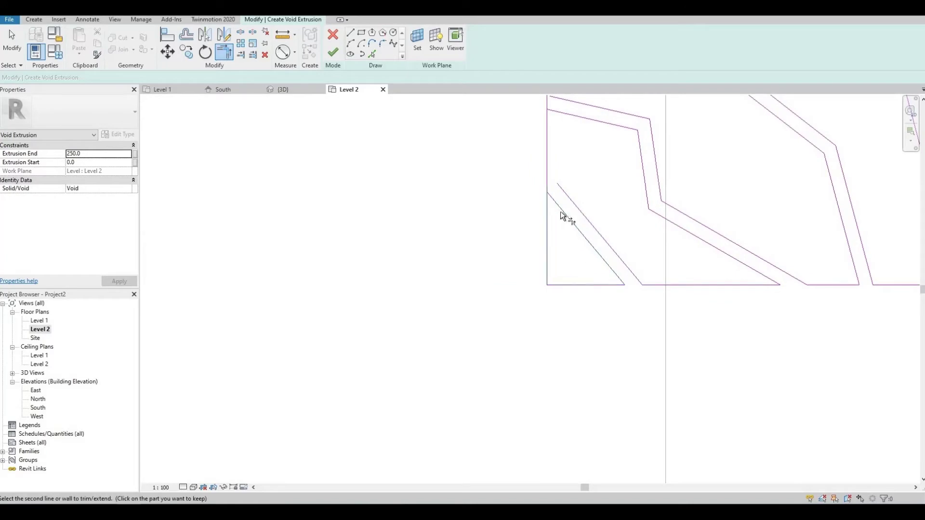
# Step: Trim the branch lines to the vertical edge segments to close the remaining cells at the wide end
pyautogui.moveTo(551, 164); pyautogui.dragTo(551, 289, button='middle')
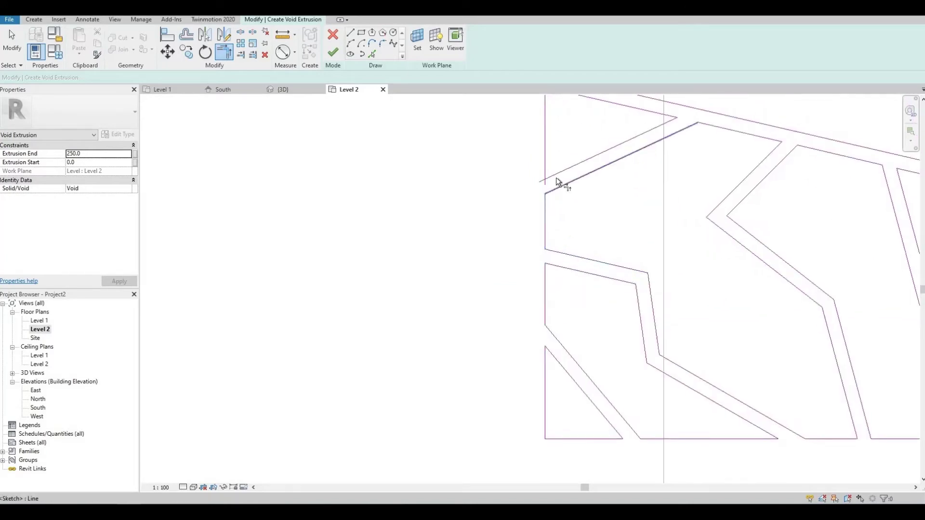
pyautogui.scroll(-5, 618, 241)
pyautogui.press('Escape')
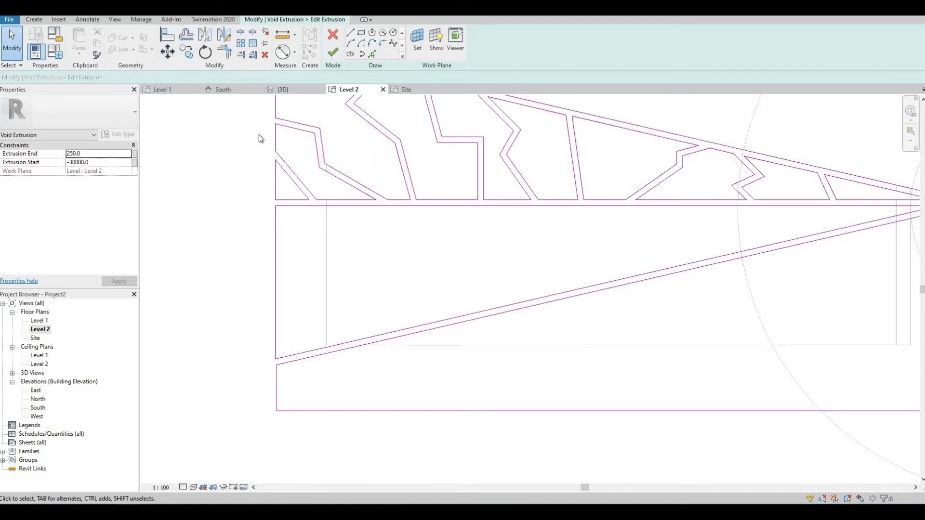
# Step: Draw a diagonal line across the lower triangle's wide-end corner, from its horizontal edge to its vertical edge
pyautogui.moveTo(267, 330); pyautogui.dragTo(147, 357, button='middle')
pyautogui.press('l')
pyautogui.press('i')
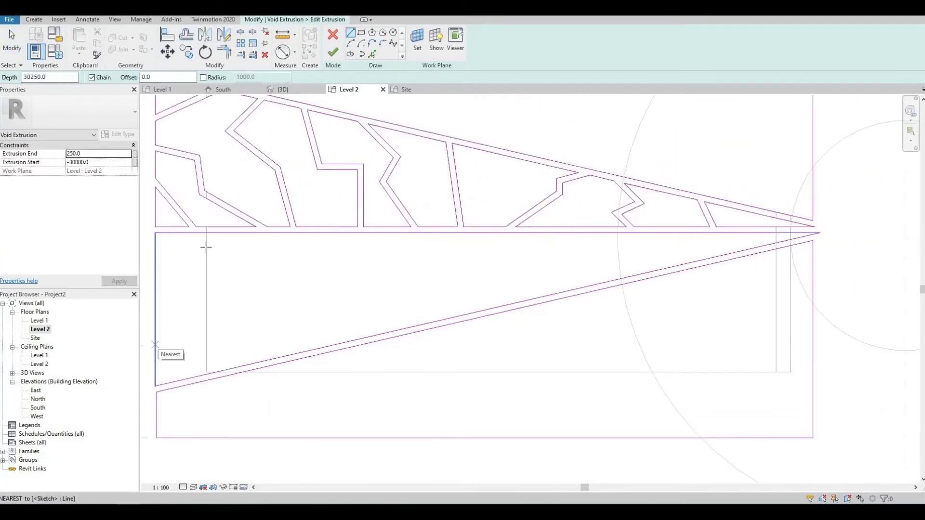
pyautogui.click(235, 233)
pyautogui.click(155, 289)
pyautogui.press('Escape')
# Step: Sketch a three-segment zigzag from the middle of the lower triangle's horizontal edge to its slanted edge
pyautogui.click(434, 234)
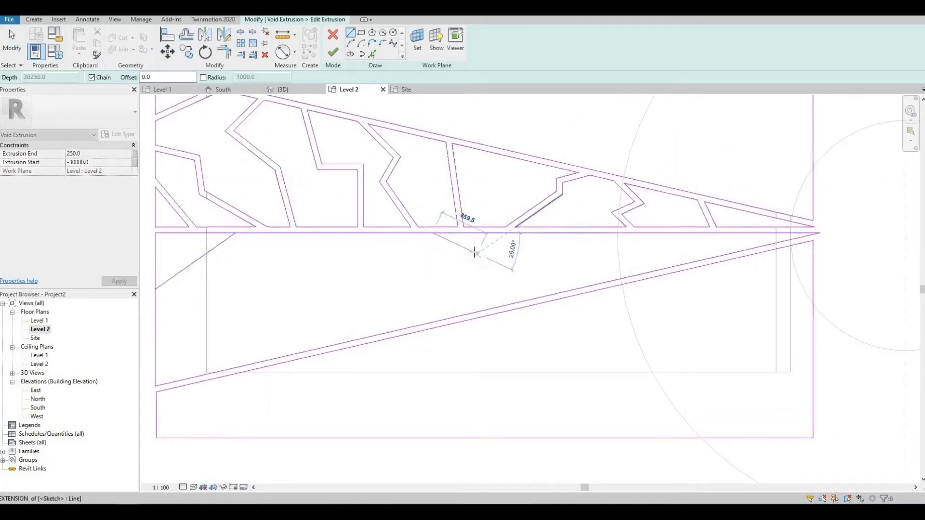
pyautogui.click(471, 250)
pyautogui.click(461, 268)
pyautogui.click(508, 304)
pyautogui.press('Escape')
# Step: Draw two single slanted lines between the horizontal and slanted edges near the lower triangle's narrow end, leaning toward each other
pyautogui.click(666, 233)
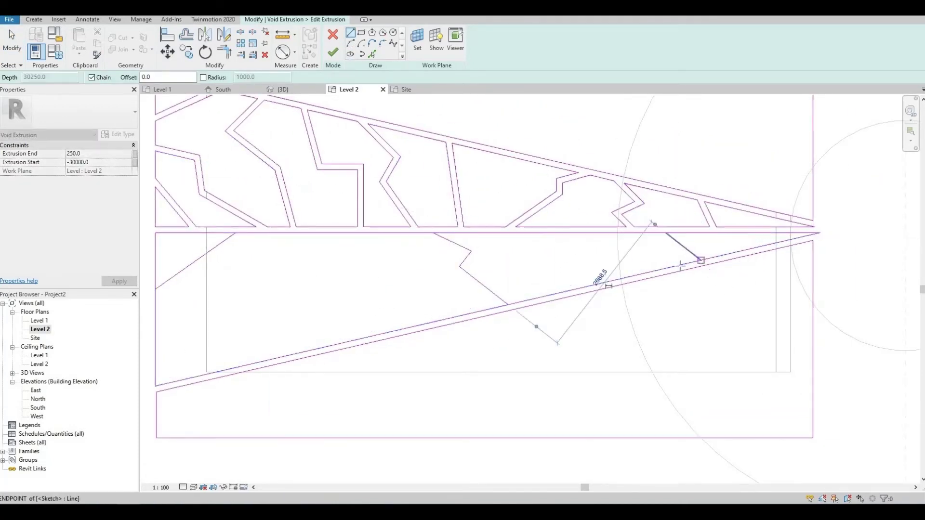
pyautogui.click(701, 261)
pyautogui.press('Escape')
pyautogui.click(745, 233)
pyautogui.click(728, 254)
pyautogui.press('Escape')
# Step: Sketch a four-segment zigzag and a two-segment bent line between the central zigzag and the narrow-end lines
pyautogui.click(603, 233)
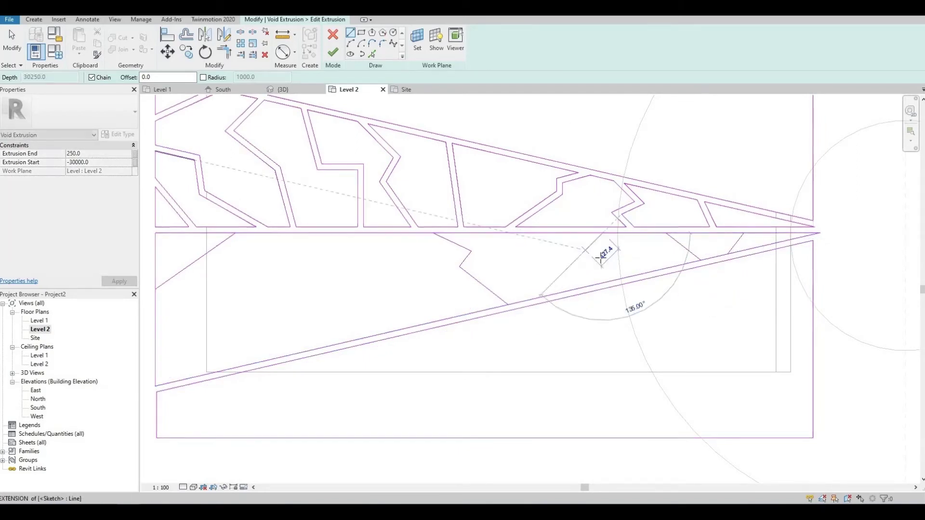
pyautogui.click(586, 250)
pyautogui.click(600, 260)
pyautogui.click(572, 279)
pyautogui.scroll(3, 572, 289)
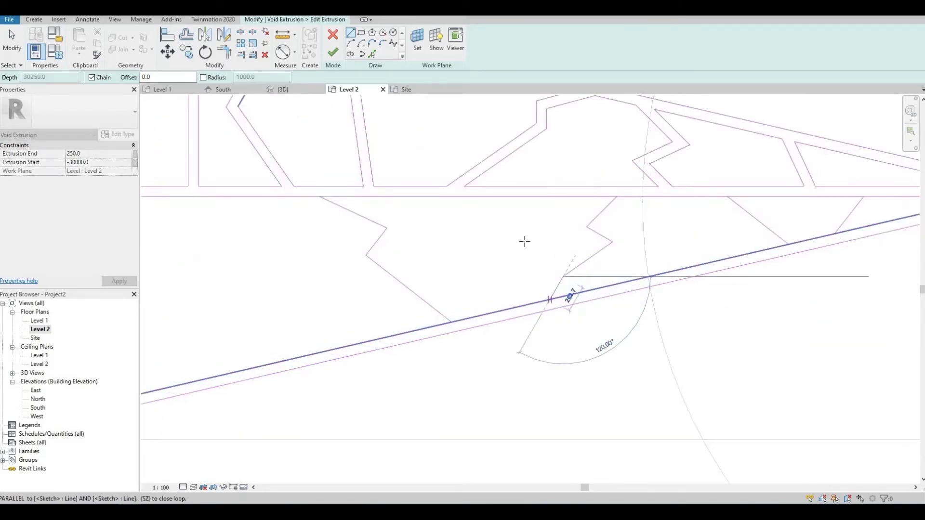
pyautogui.click(509, 308)
pyautogui.press('Escape')
# Step: Sketch a three-segment zigzag on the wide-end side of the central zigzag, running from the horizontal to the slanted edge
pyautogui.moveTo(278, 220); pyautogui.dragTo(545, 178, button='middle')
pyautogui.click(544, 154)
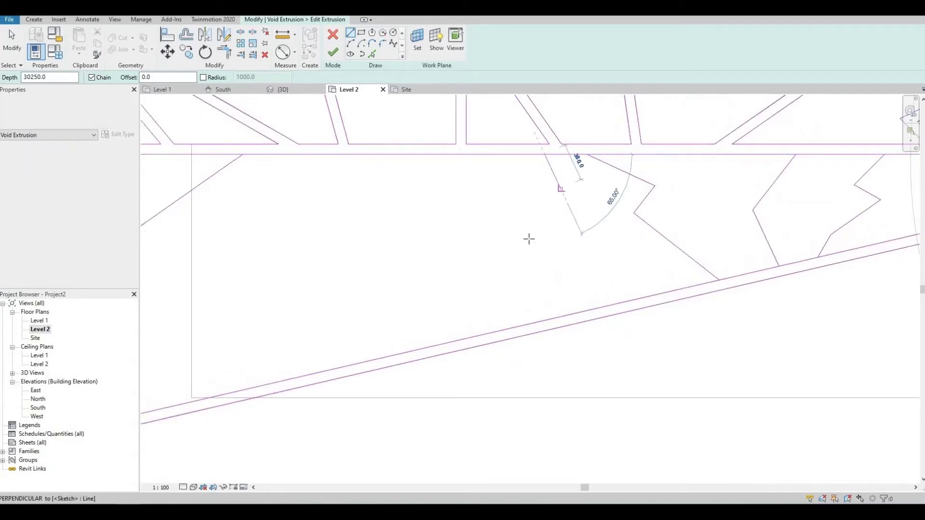
pyautogui.click(498, 227)
pyautogui.click(508, 264)
pyautogui.click(448, 343)
pyautogui.press('Escape')
pyautogui.scroll(-1, 448, 343)
pyautogui.moveTo(448, 342); pyautogui.dragTo(506, 311, button='middle')
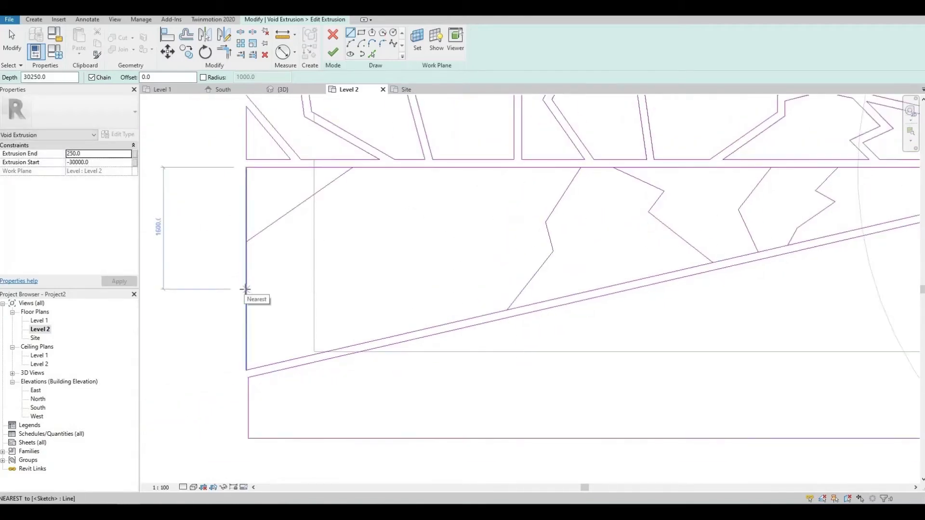
# Step: Sketch a stepped three-segment line from the lower triangle's vertical edge to its slanted edge
pyautogui.click(246, 280)
pyautogui.click(339, 255)
pyautogui.click(347, 311)
pyautogui.click(424, 330)
pyautogui.press('Escape')
# Step: Sketch a three-segment zigzag from the horizontal edge to the slanted edge, just beyond the stepped line's end
pyautogui.click(435, 168)
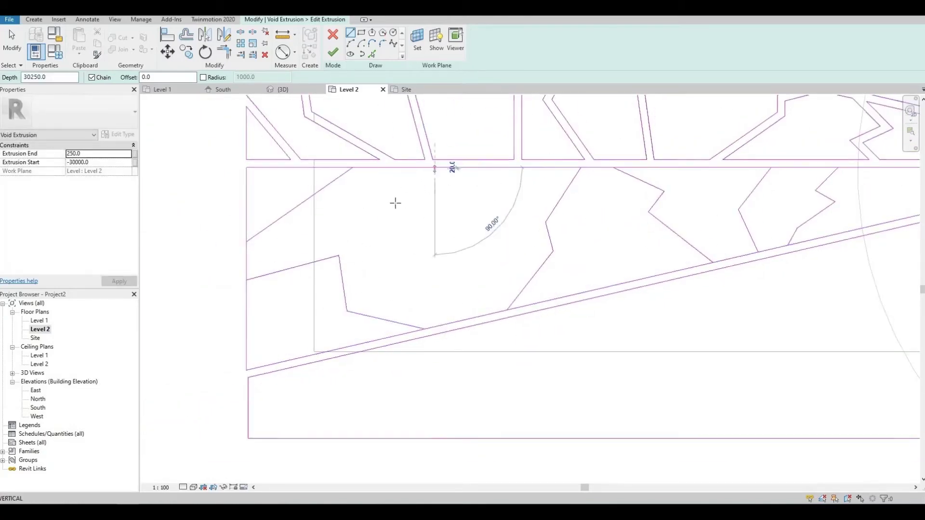
pyautogui.click(397, 205)
pyautogui.click(438, 228)
pyautogui.click(451, 323)
pyautogui.press('Escape')
# Step: Sketch another three-segment zigzag in the gap between the two wide-end zigzags, stopping just short of the slanted edge
pyautogui.click(531, 168)
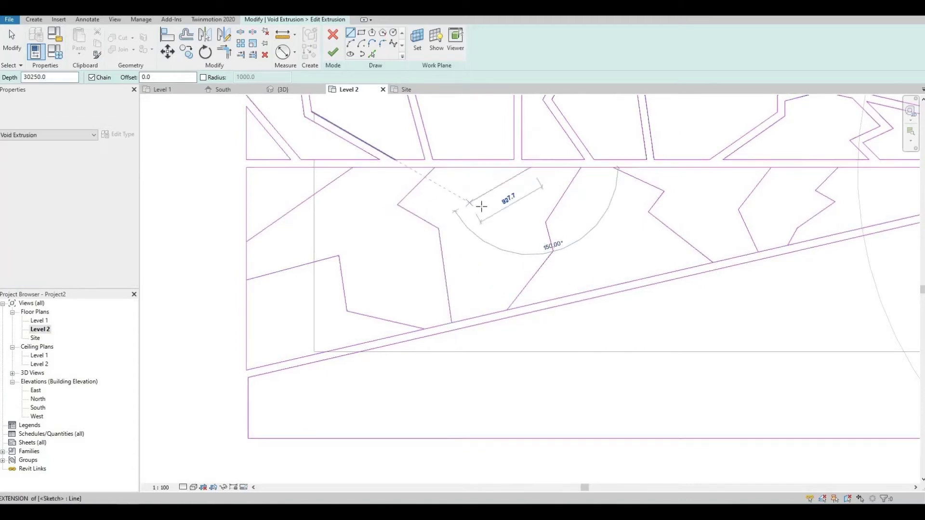
pyautogui.click(479, 211)
pyautogui.click(504, 238)
pyautogui.click(487, 309)
pyautogui.press('Escape')
pyautogui.press('Escape')
# Step: Add parallel copies of all the lower triangle's branch lines with the Pick Lines tool, offset 100
pyautogui.scroll(-1, 458, 331)
pyautogui.press('p')
pyautogui.press('l')
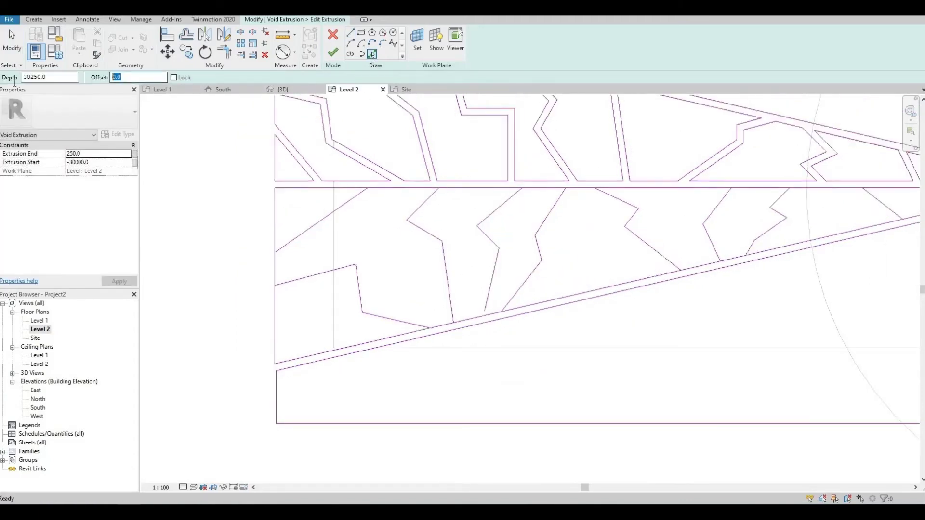
pyautogui.click(363, 307)
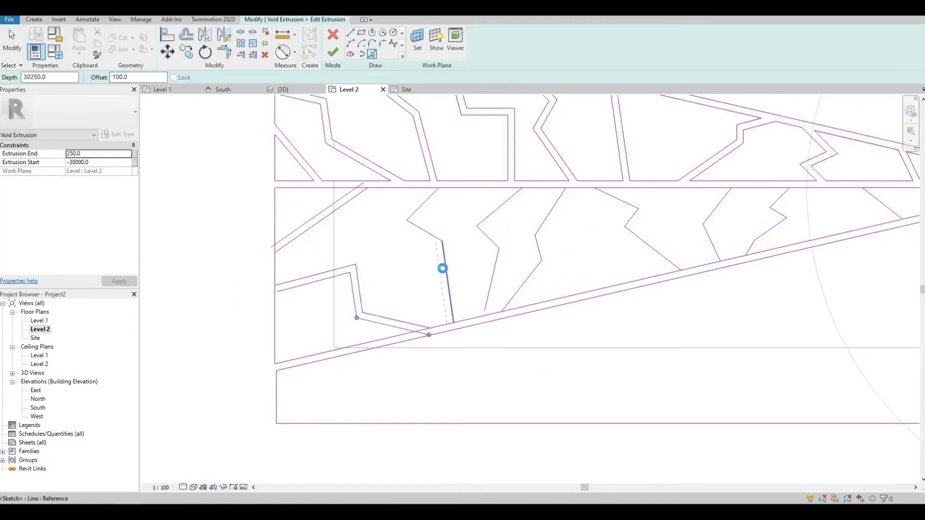
pyautogui.click(426, 206)
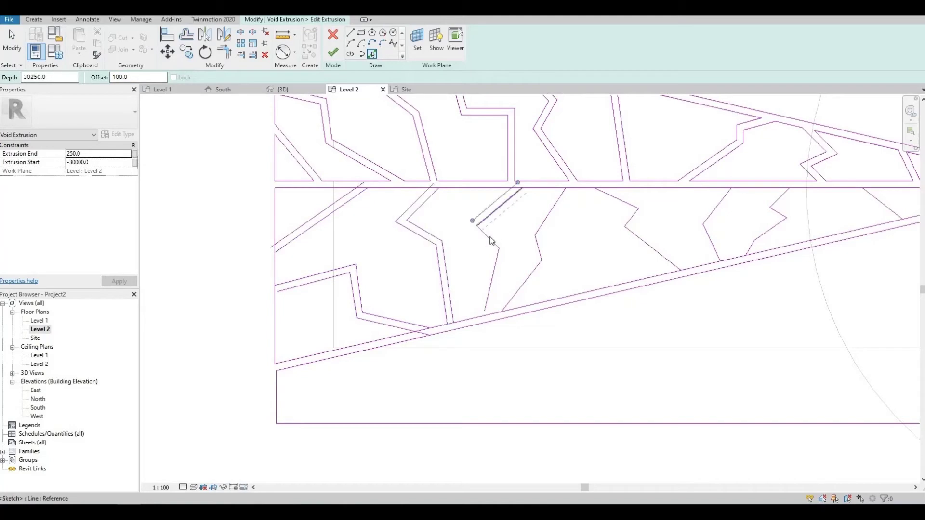
pyautogui.click(546, 230)
pyautogui.click(623, 202)
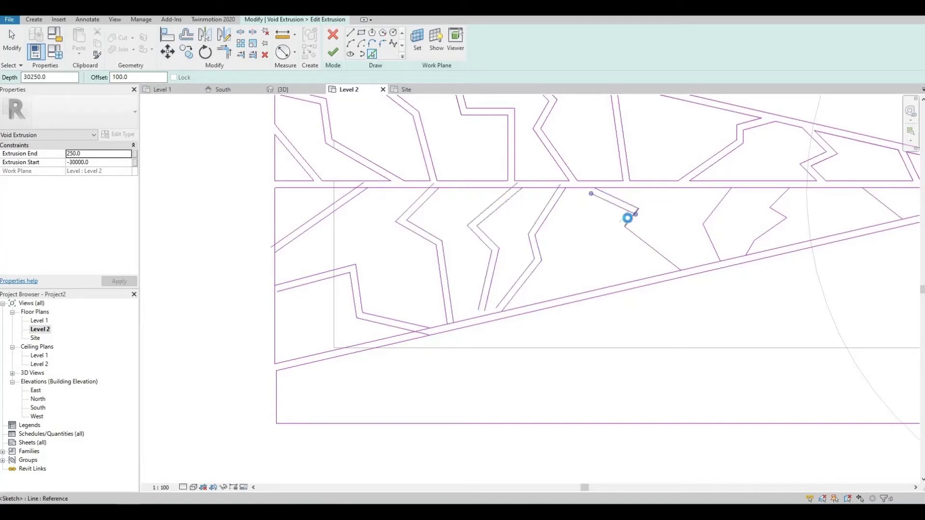
pyautogui.click(716, 245)
pyautogui.moveTo(782, 207); pyautogui.dragTo(448, 236, button='middle')
pyautogui.moveTo(442, 259); pyautogui.dragTo(416, 284)
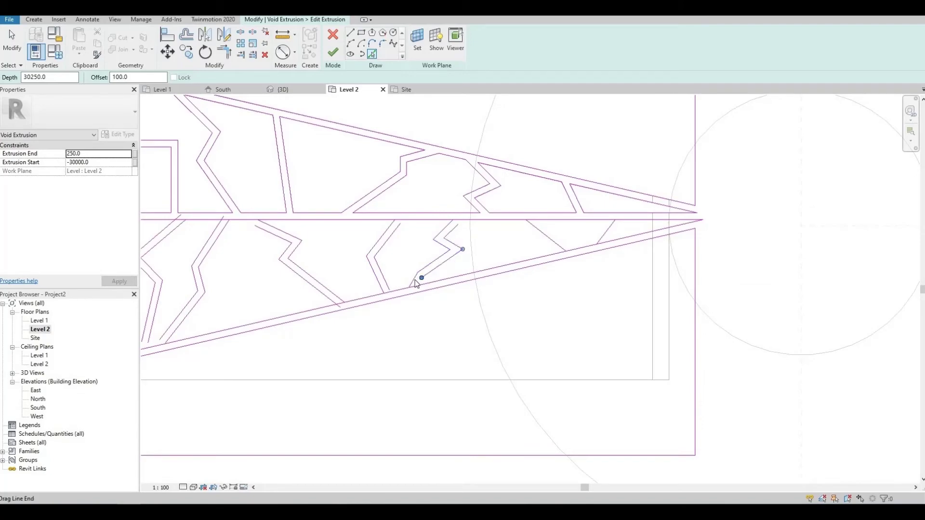
pyautogui.click(544, 240)
pyautogui.moveTo(371, 187); pyautogui.dragTo(561, 210, button='middle')
pyautogui.scroll(-2, 561, 210)
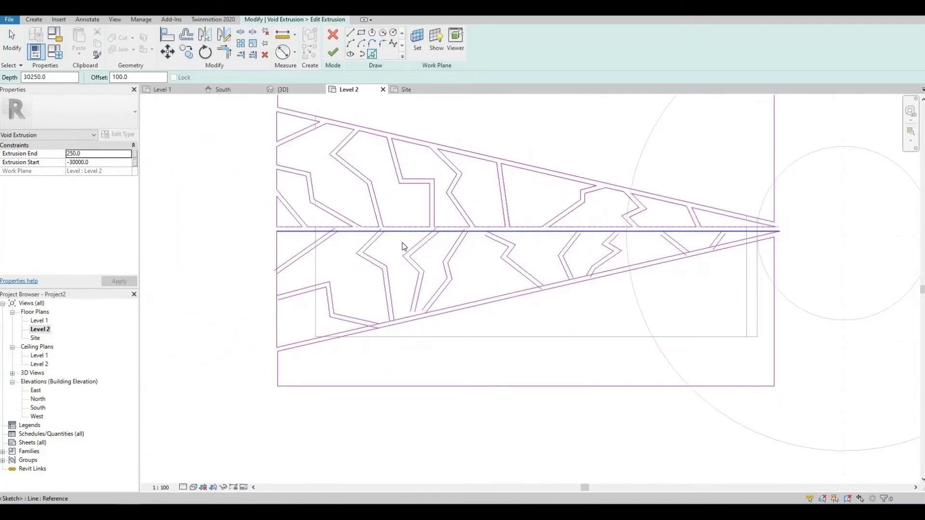
# Step: Split the lower triangle's vertical and slanted edges where the branch bands meet them
pyautogui.click(240, 32)
pyautogui.scroll(4, 297, 264)
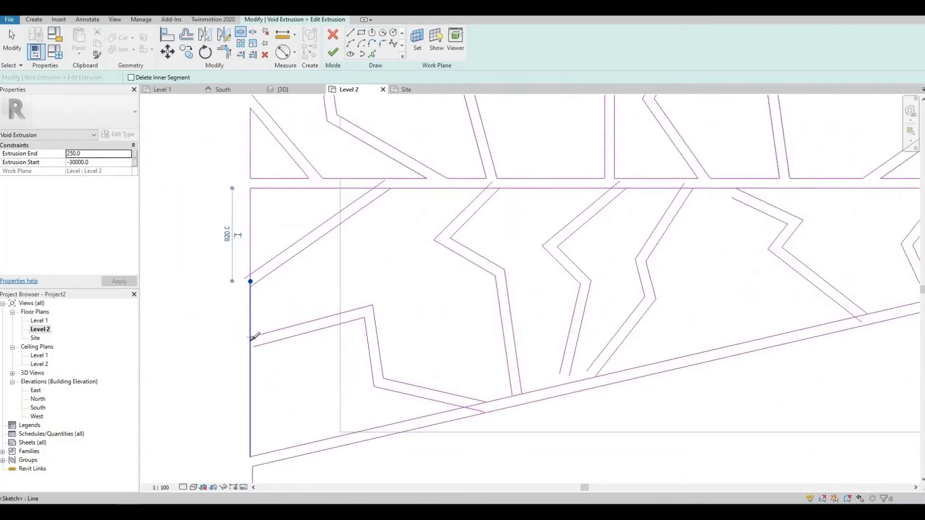
pyautogui.click(566, 384)
pyautogui.click(591, 378)
pyautogui.moveTo(861, 313); pyautogui.dragTo(554, 298, button='middle')
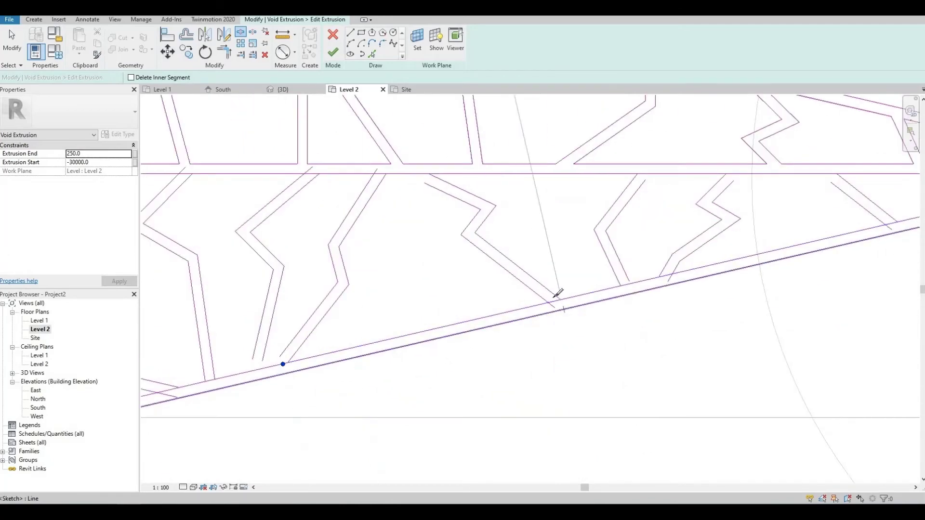
pyautogui.click(553, 301)
pyautogui.click(625, 284)
pyautogui.click(673, 275)
pyautogui.moveTo(334, 337); pyautogui.dragTo(270, 332, button='middle')
pyautogui.click(488, 281)
pyautogui.click(544, 268)
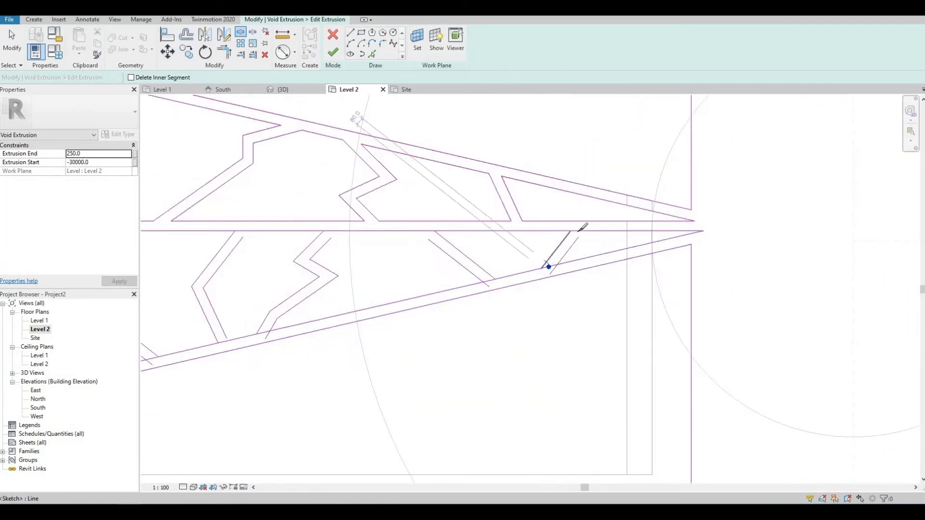
# Step: Split the lower triangle's horizontal edge at the branch bands, from the narrow end to the wide-end corner
pyautogui.click(577, 230)
pyautogui.click(433, 231)
pyautogui.click(331, 231)
pyautogui.moveTo(254, 225); pyautogui.dragTo(548, 285, button='middle')
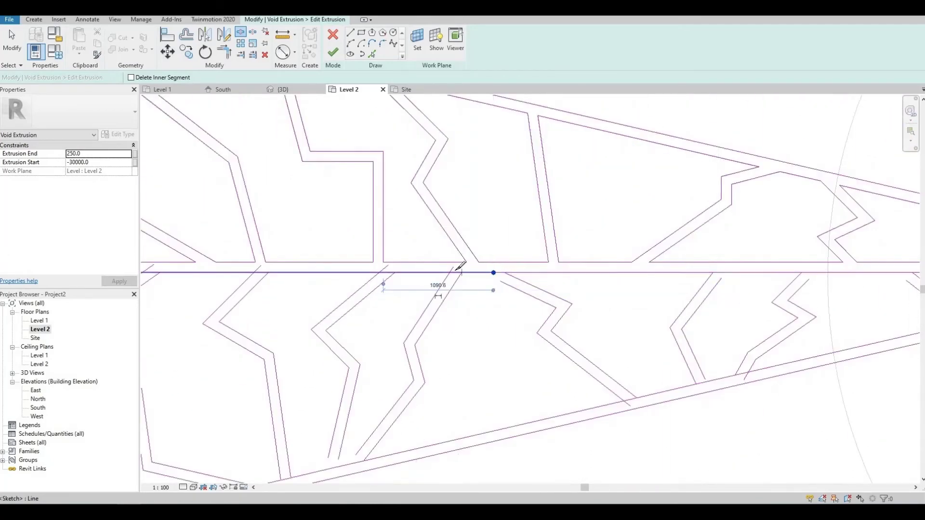
pyautogui.moveTo(371, 283); pyautogui.dragTo(584, 287, button='middle')
pyautogui.scroll(2, 581, 291)
pyautogui.click(434, 291)
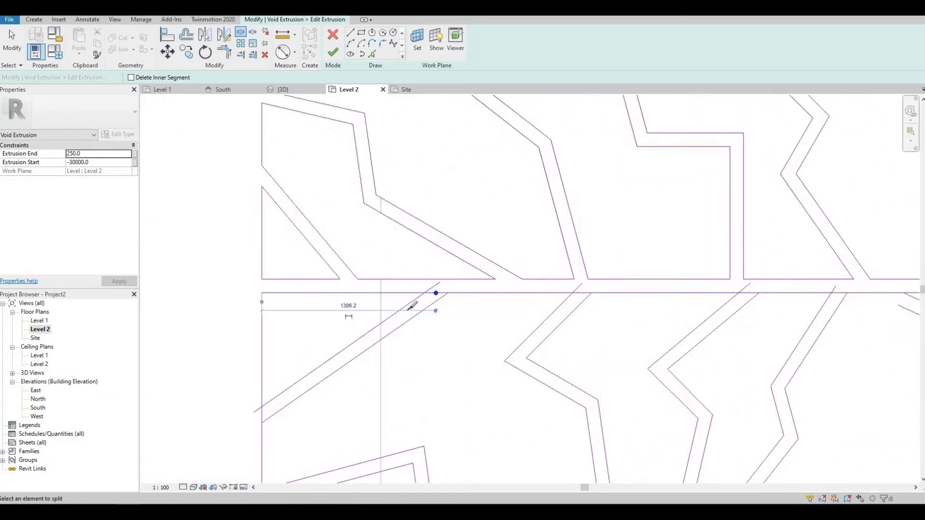
pyautogui.scroll(-5, 412, 308)
# Step: Trim the diagonal and stepped bands to the split vertical edge segments of the lower triangle
pyautogui.press('Escape')
pyautogui.click(223, 51)
pyautogui.scroll(3, 385, 361)
pyautogui.click(333, 341)
pyautogui.click(312, 343)
pyautogui.click(327, 355)
pyautogui.click(313, 377)
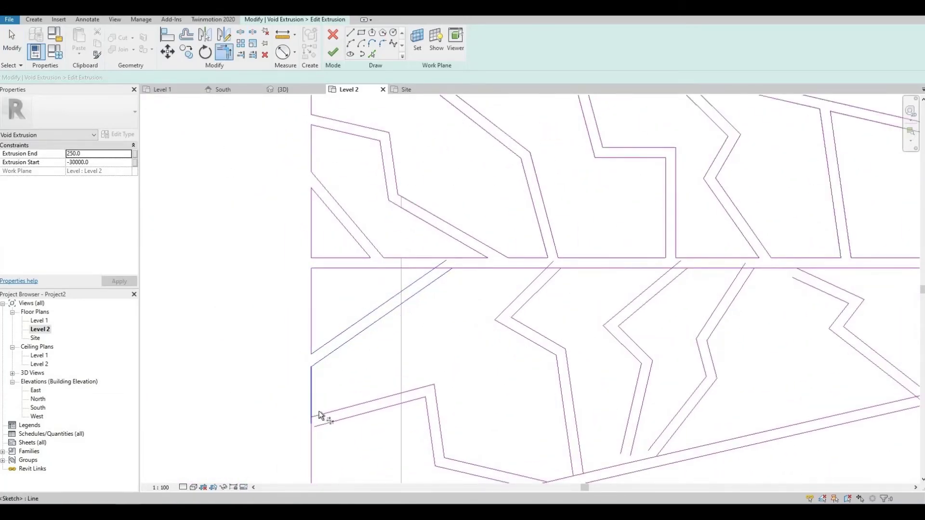
pyautogui.click(318, 414)
pyautogui.click(322, 425)
pyautogui.click(312, 438)
# Step: Trim the branch bands near the wide end to the split segments of the lower triangle's slanted edge
pyautogui.moveTo(362, 315); pyautogui.dragTo(364, 132, button='middle')
pyautogui.click(493, 298)
pyautogui.click(511, 307)
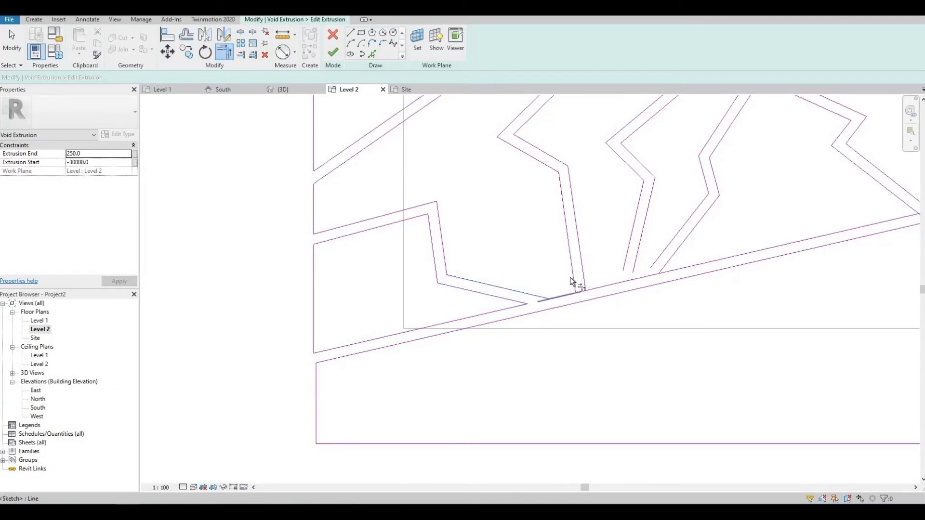
pyautogui.click(585, 279)
pyautogui.click(674, 255)
pyautogui.click(690, 267)
# Step: Trim the remaining branch bands to the lower triangle's slanted edge, working toward the narrow end
pyautogui.moveTo(709, 287); pyautogui.dragTo(240, 400, button='middle')
pyautogui.click(429, 331)
pyautogui.click(420, 305)
pyautogui.click(410, 284)
pyautogui.click(499, 315)
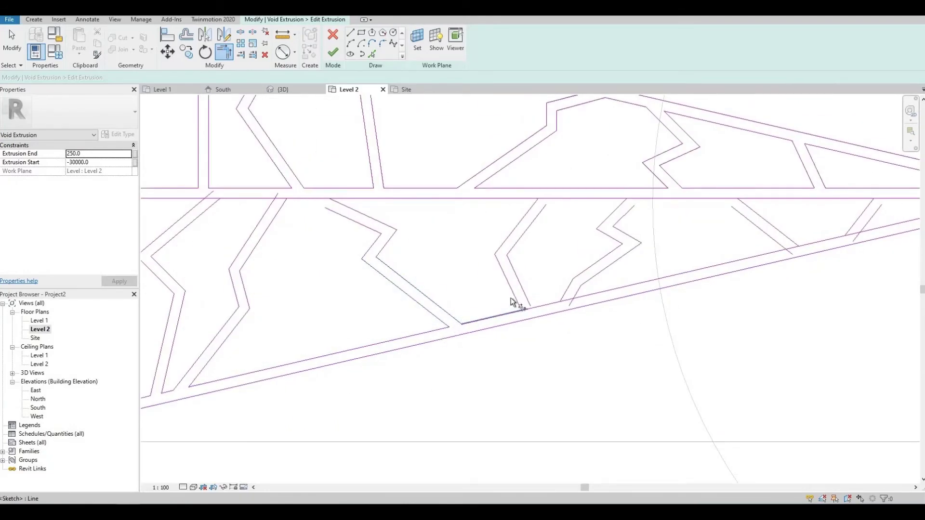
pyautogui.moveTo(582, 299); pyautogui.dragTo(404, 345, button='middle')
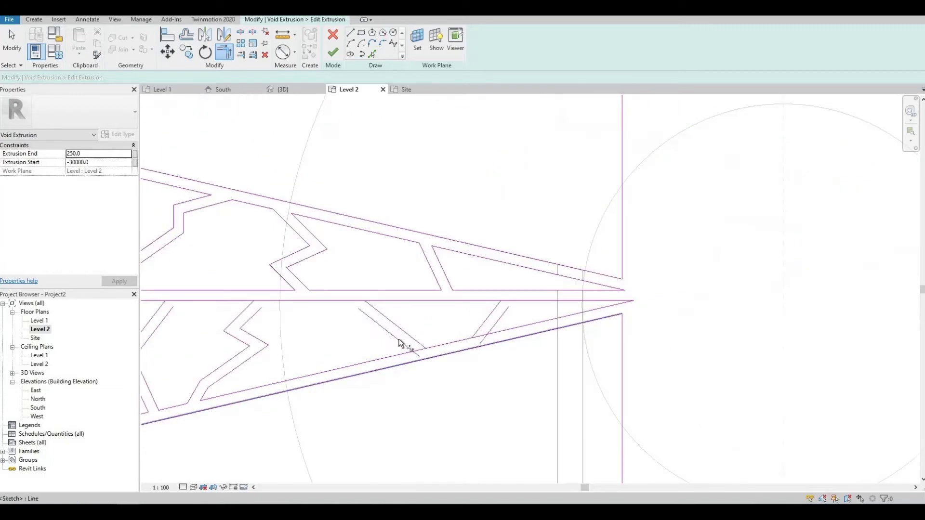
pyautogui.click(496, 323)
pyautogui.click(523, 325)
# Step: Trim the branch bands nearest the narrow end to the split segments of the lower triangle's horizontal edge
pyautogui.click(527, 300)
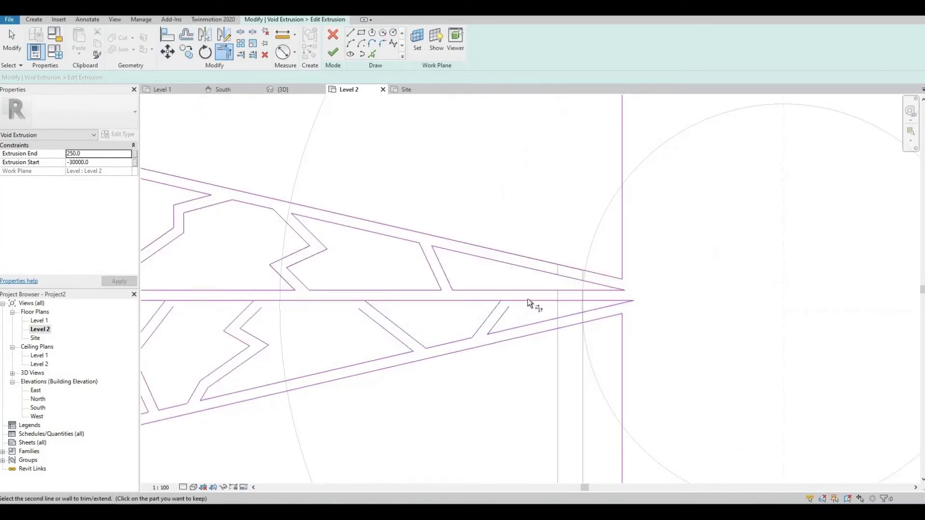
pyautogui.click(503, 313)
pyautogui.click(387, 303)
pyautogui.click(336, 299)
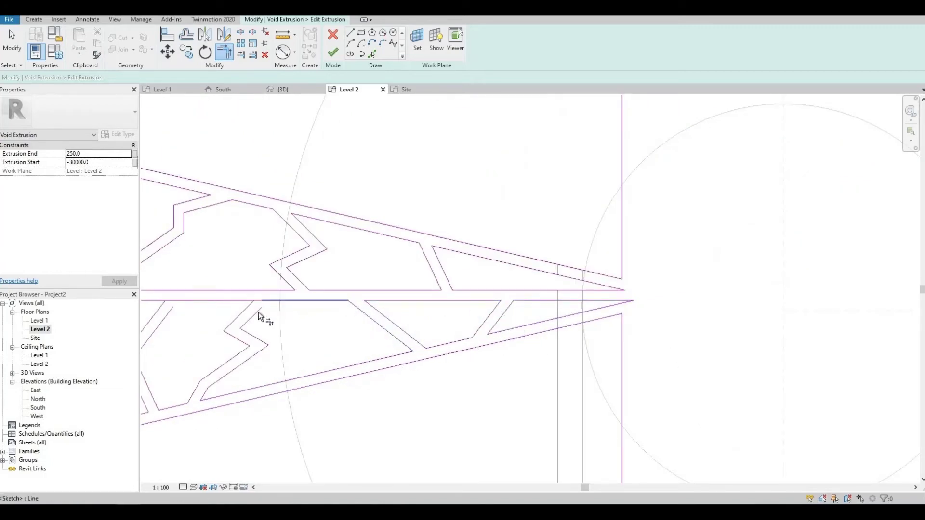
pyautogui.moveTo(528, 371); pyautogui.dragTo(554, 372, button='middle')
pyautogui.click(362, 376)
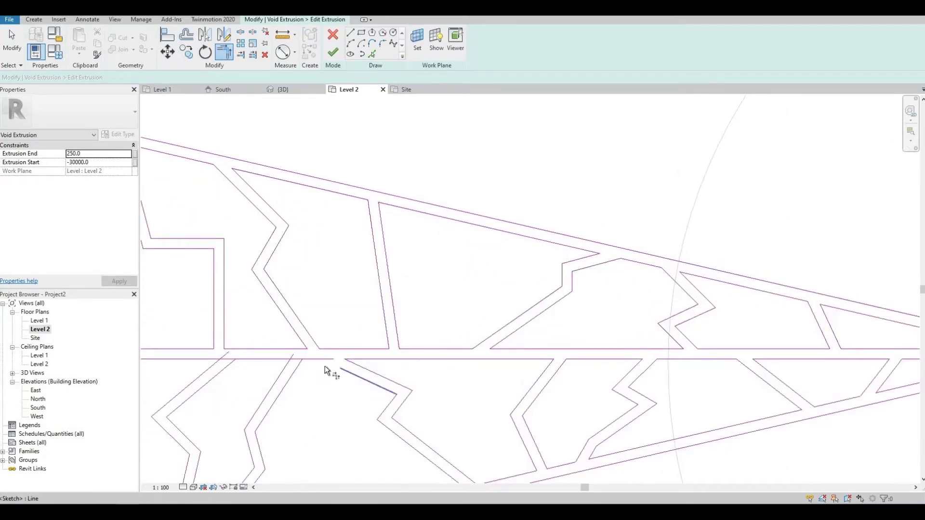
pyautogui.click(325, 361)
pyautogui.press('Escape')
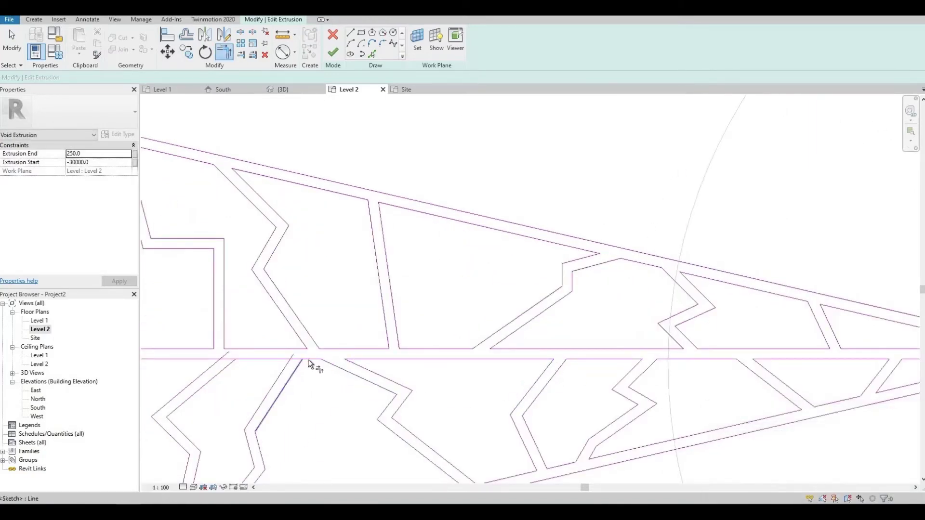
# Step: Trim the remaining bands to the lower triangle's horizontal edge, working toward the wide end
pyautogui.moveTo(282, 383); pyautogui.dragTo(568, 386, button='middle')
pyautogui.click(503, 365)
pyautogui.click(438, 361)
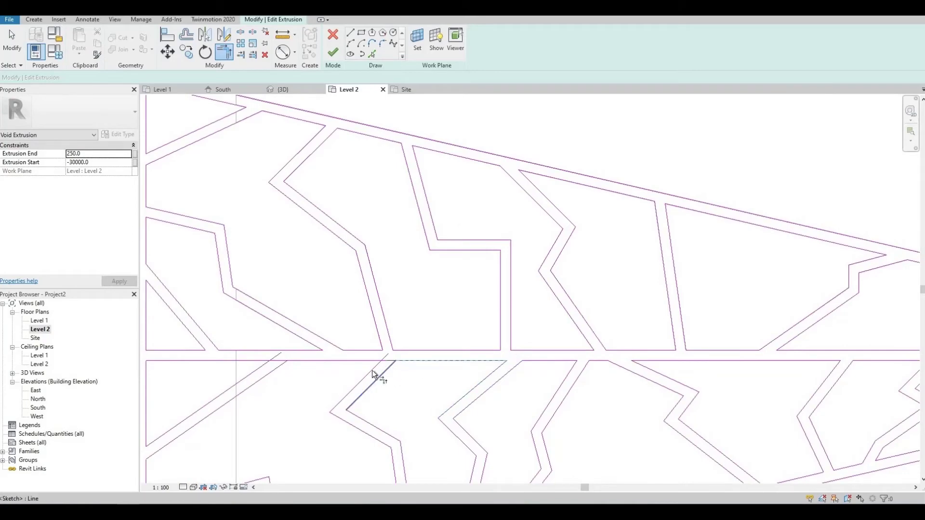
pyautogui.click(372, 370)
pyautogui.click(332, 360)
pyautogui.moveTo(314, 369)
pyautogui.mouseDown(button='middle')
pyautogui.moveTo(788, 397)
pyautogui.moveTo(128, 277)
pyautogui.mouseUp(button='middle')
pyautogui.click(735, 392)
pyautogui.click(725, 387)
# Step: Finish the void extrusion sketch and the in-place model, and inspect the cut branch in 3D
pyautogui.scroll(-3, 724, 387)
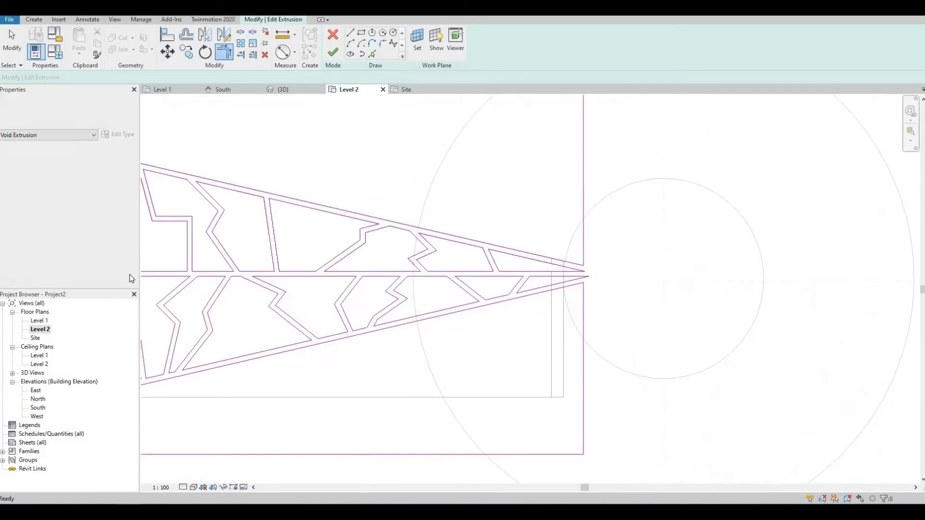
pyautogui.scroll(-3, 678, 251)
pyautogui.click(332, 52)
pyautogui.scroll(2, 455, 111)
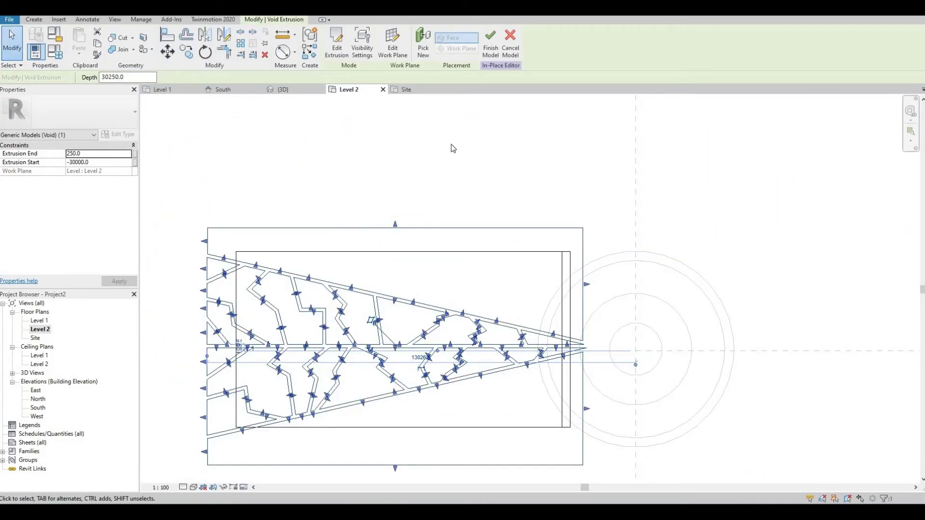
pyautogui.click(491, 43)
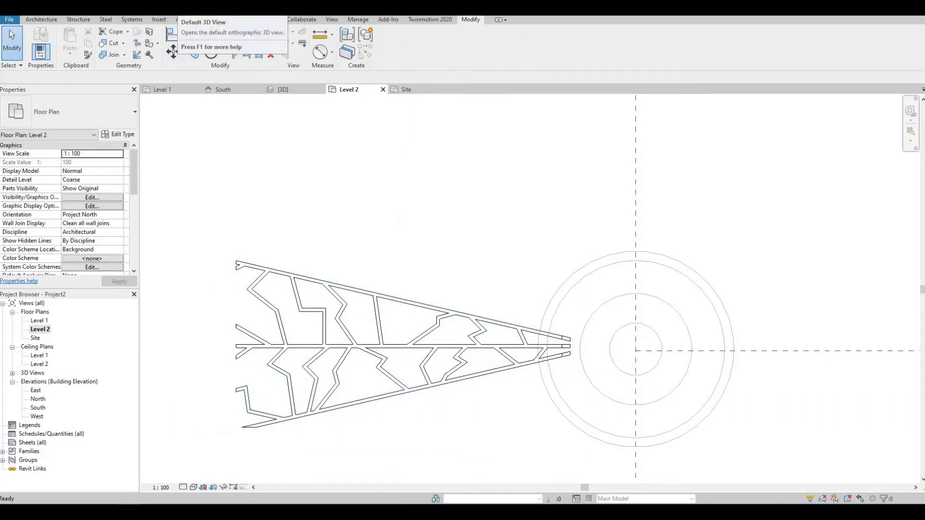
pyautogui.click(182, 10)
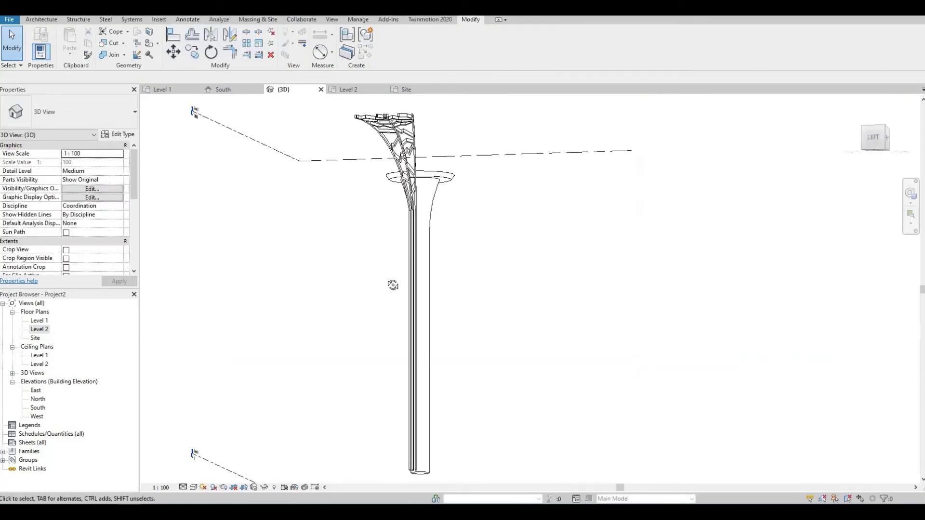
pyautogui.keyDown('shift'); pyautogui.moveTo(393, 285); pyautogui.dragTo(418, 184, button='middle'); pyautogui.keyUp('shift')
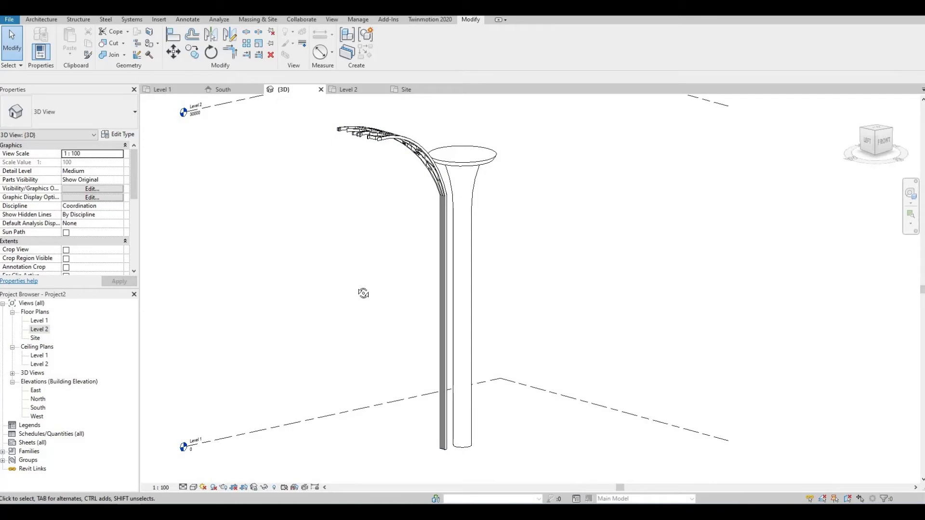
pyautogui.keyDown('shift'); pyautogui.moveTo(363, 293); pyautogui.dragTo(240, 309, button='middle'); pyautogui.keyUp('shift')
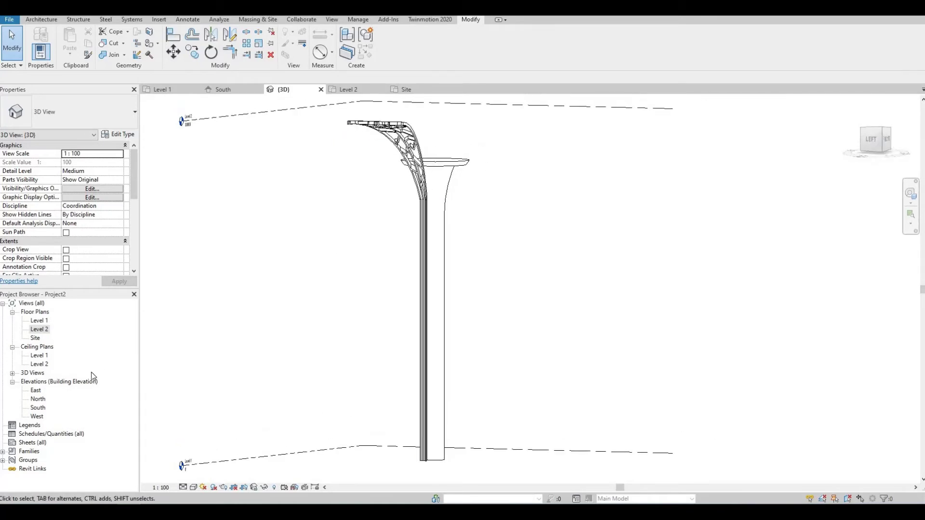
# Step: In the Level 2 plan, make a rotated copy of the branch 24° clockwise about the column's centre
pyautogui.doubleClick(39, 329)
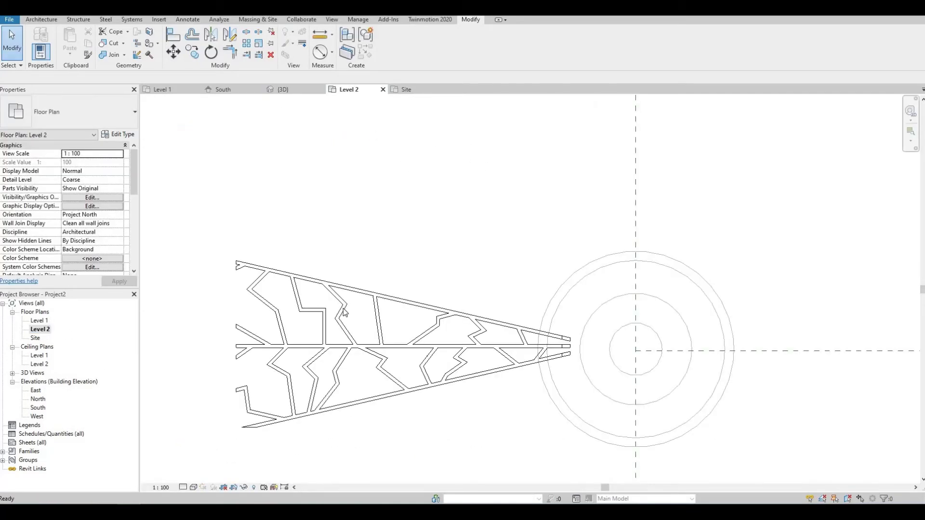
pyautogui.click(376, 302)
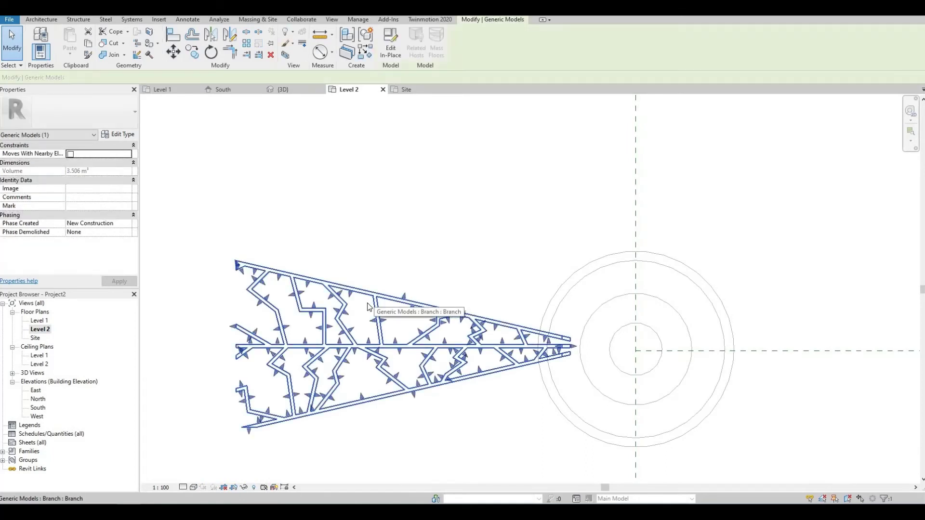
pyautogui.click(211, 52)
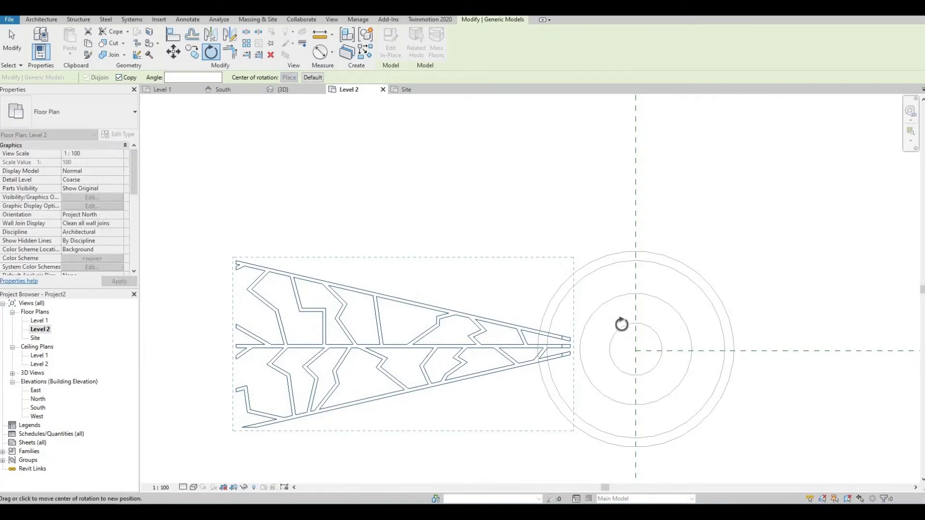
pyautogui.click(636, 350)
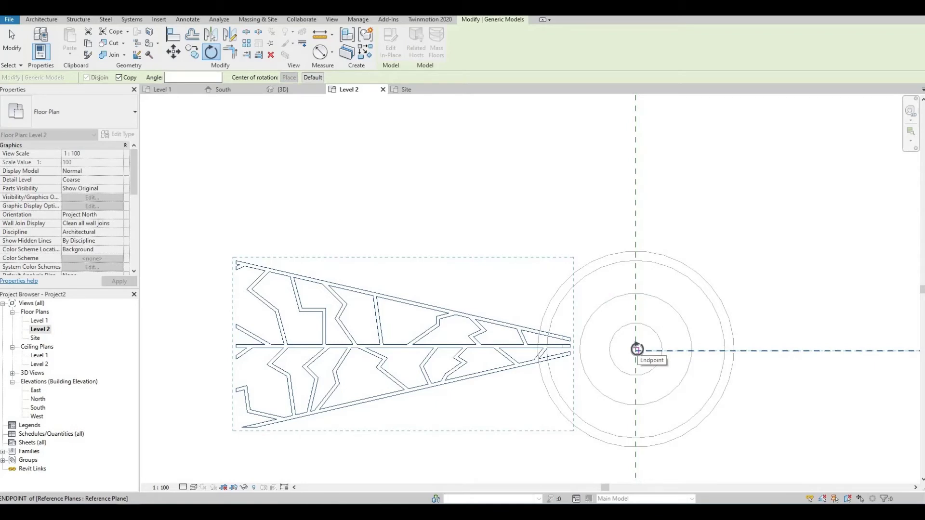
pyautogui.click(636, 351)
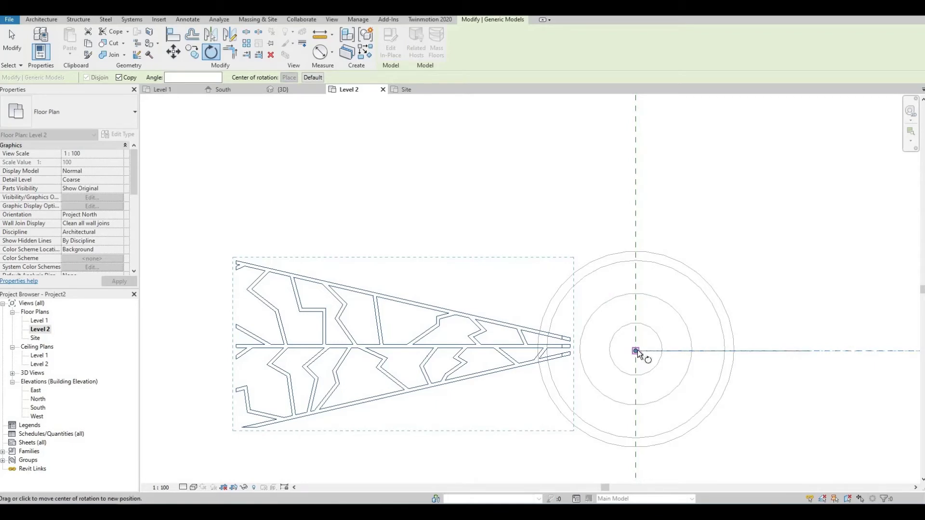
pyautogui.click(210, 322)
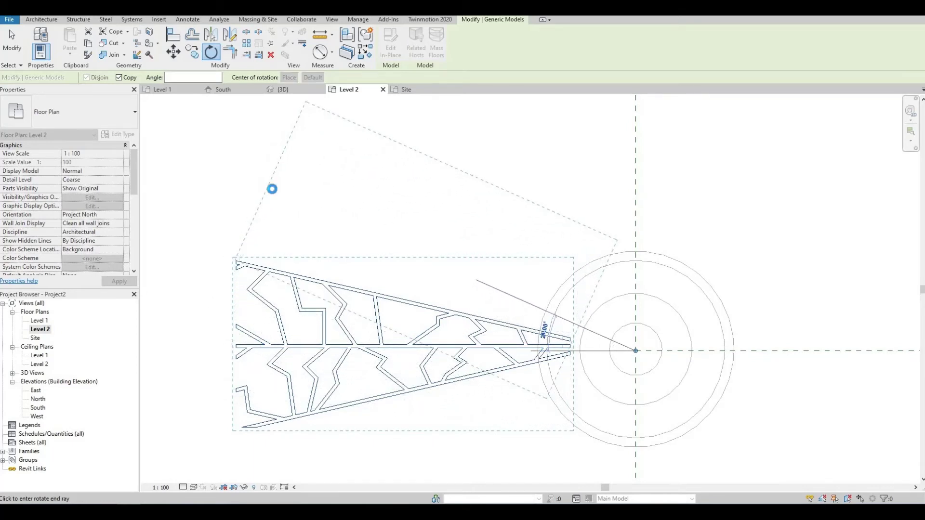
pyautogui.click(273, 189)
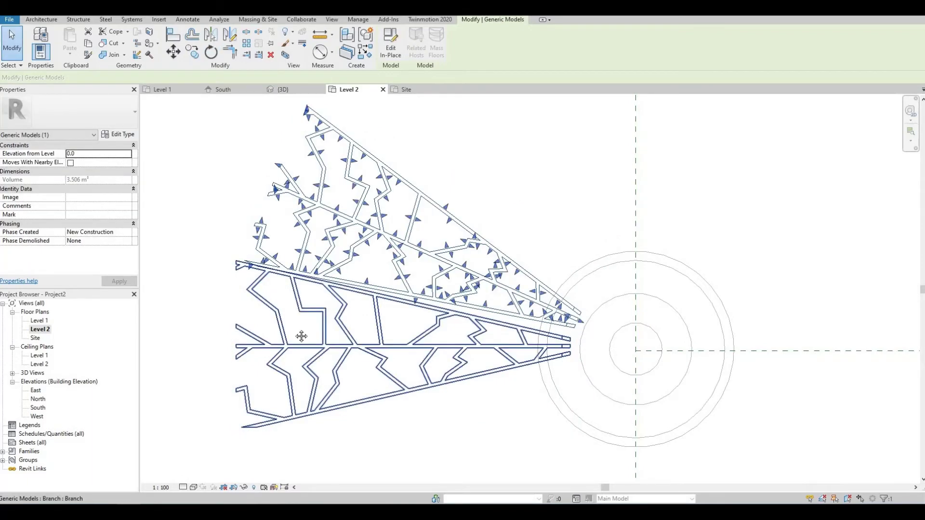
# Step: Make another rotated copy of the original branch, 24° counterclockwise about the column's centre
pyautogui.moveTo(328, 260); pyautogui.dragTo(281, 310, button='middle')
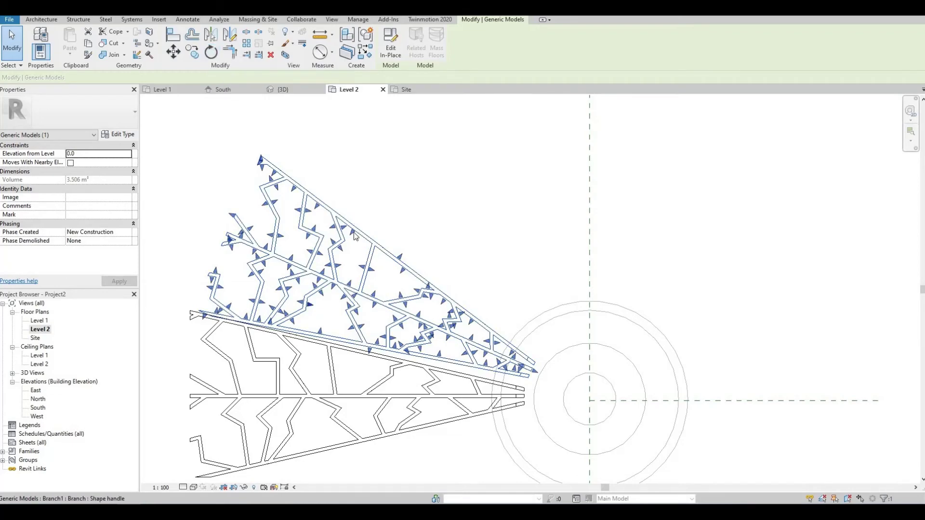
pyautogui.scroll(-1, 229, 239)
pyautogui.moveTo(228, 238); pyautogui.dragTo(280, 170, button='middle')
pyautogui.click(312, 292)
pyautogui.click(312, 294)
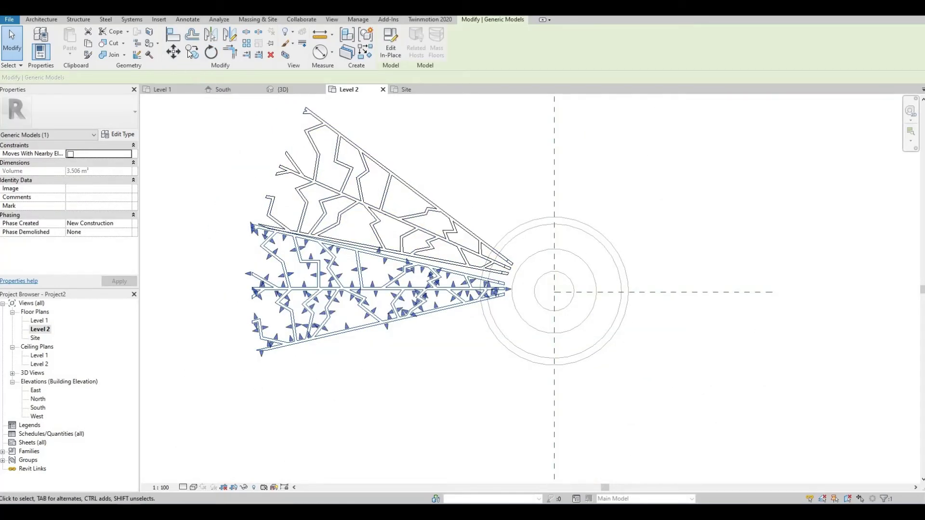
pyautogui.click(211, 51)
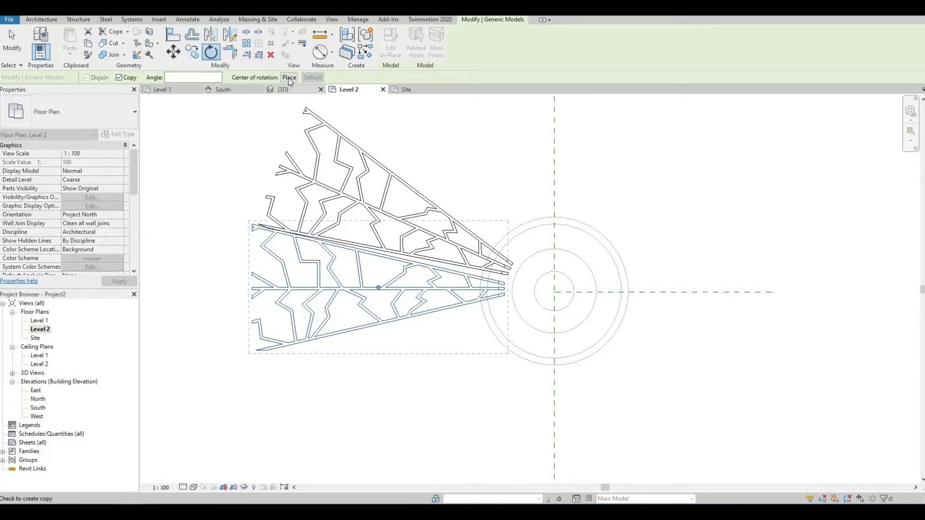
pyautogui.click(289, 77)
pyautogui.click(555, 293)
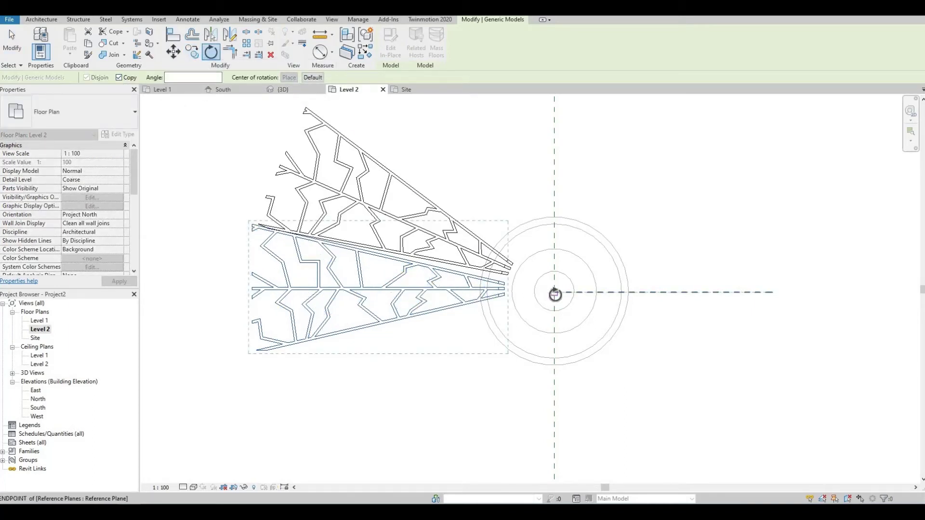
pyautogui.click(188, 309)
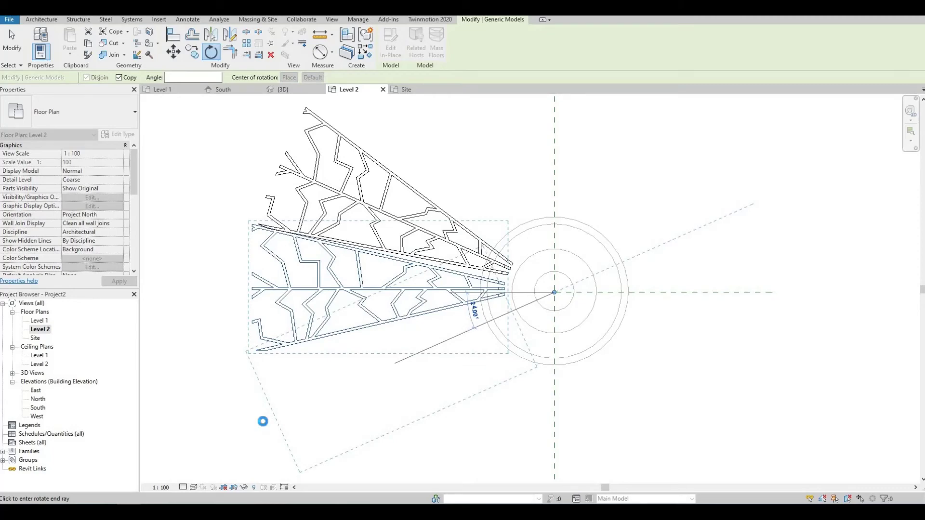
pyautogui.click(263, 421)
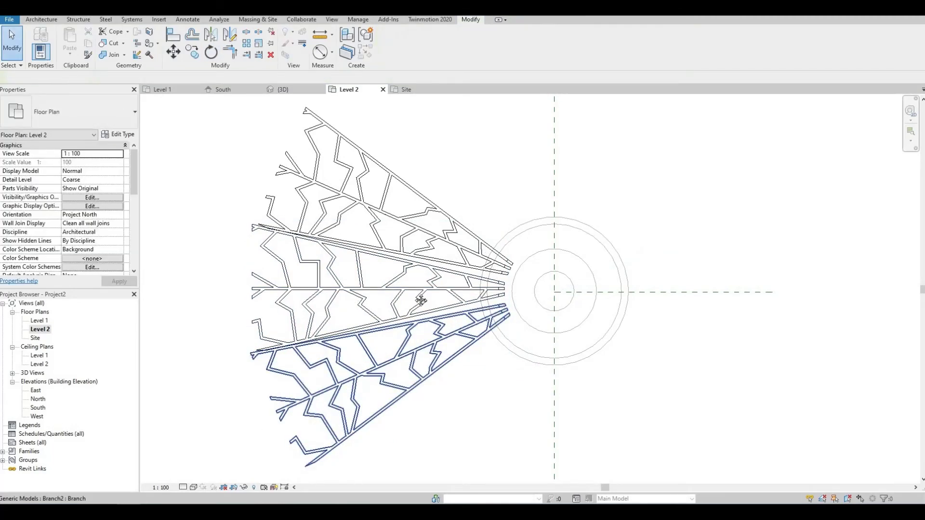
# Step: Make a rotated copy of the uppermost branch clockwise about the column's centre, placing it beside that branch
pyautogui.moveTo(406, 292); pyautogui.dragTo(397, 332, button='middle')
pyautogui.click(415, 237)
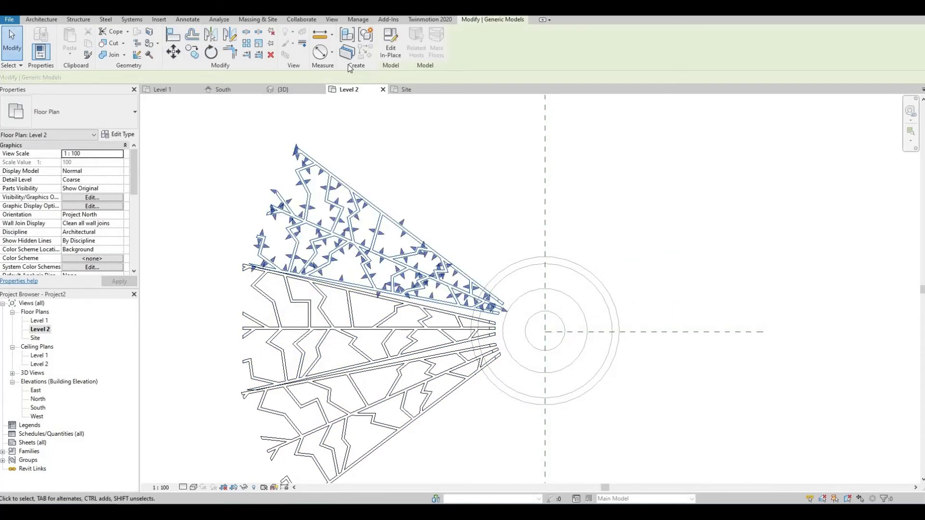
pyautogui.click(212, 53)
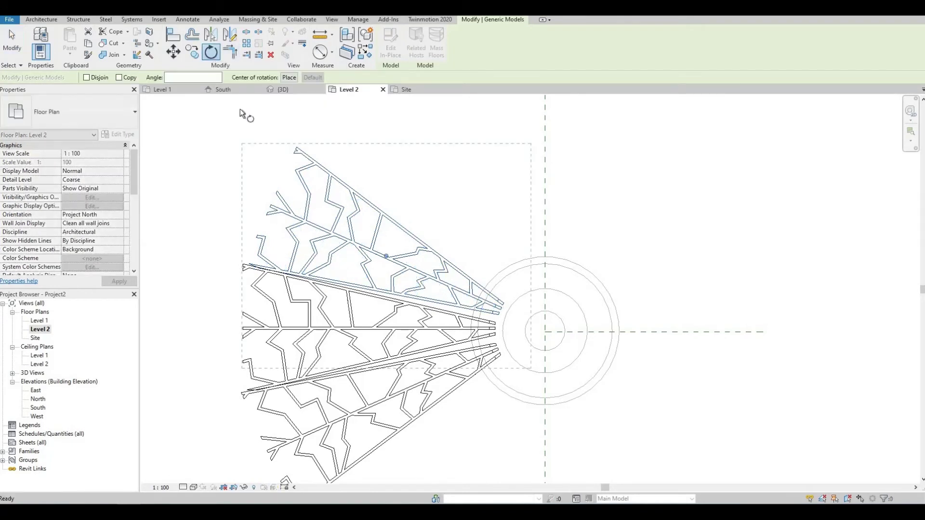
pyautogui.click(119, 77)
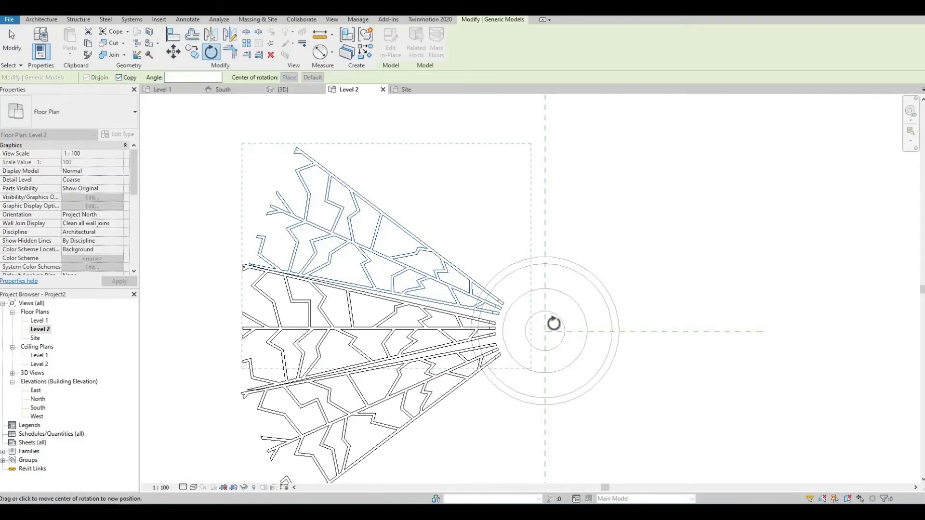
pyautogui.click(547, 331)
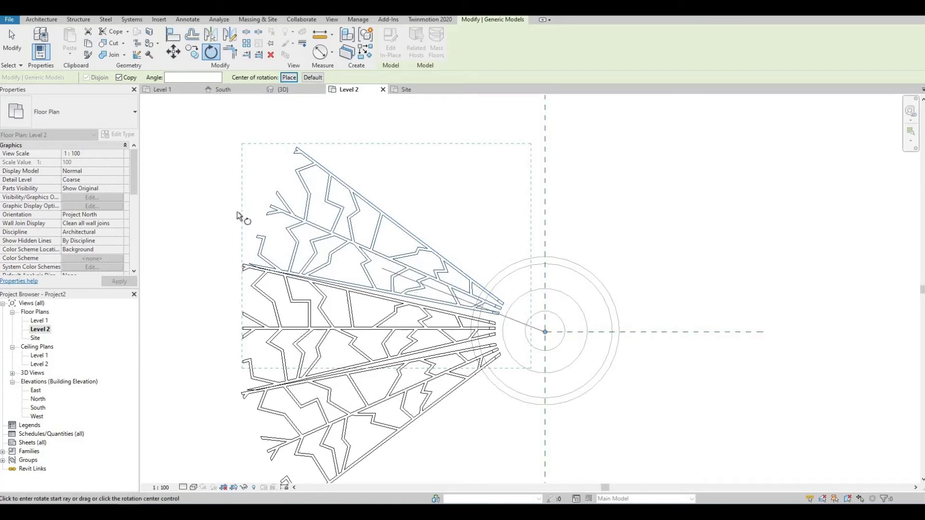
pyautogui.click(251, 195)
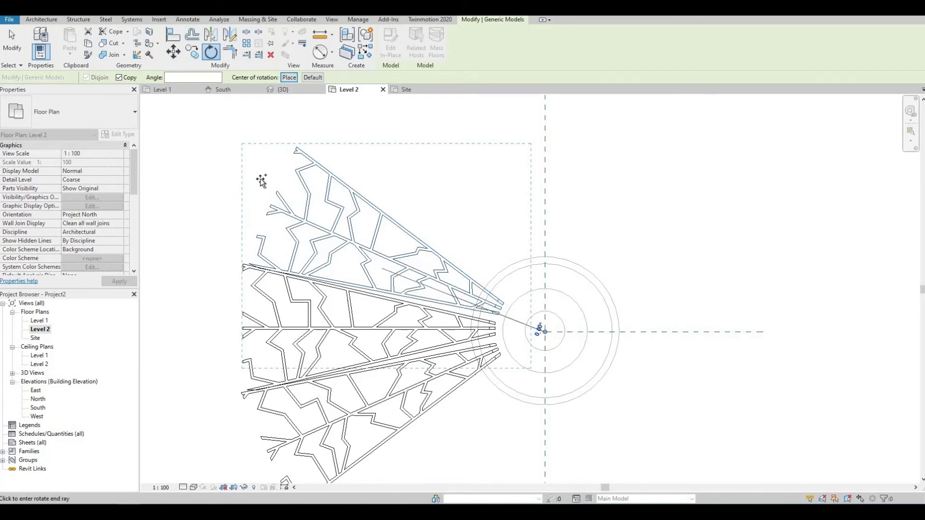
pyautogui.click(390, 129)
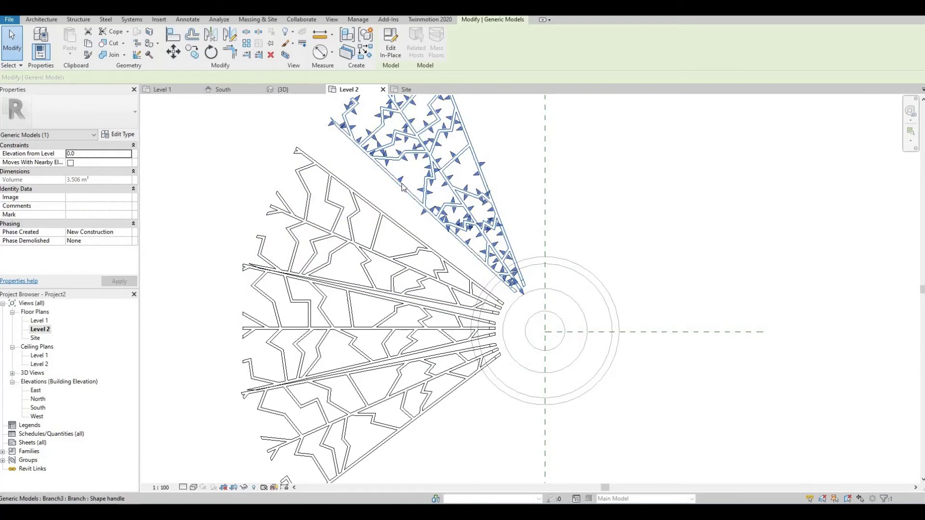
# Step: Try to move the new branch copy closer to its neighbour, and remove the misplaced copy
pyautogui.click(404, 191)
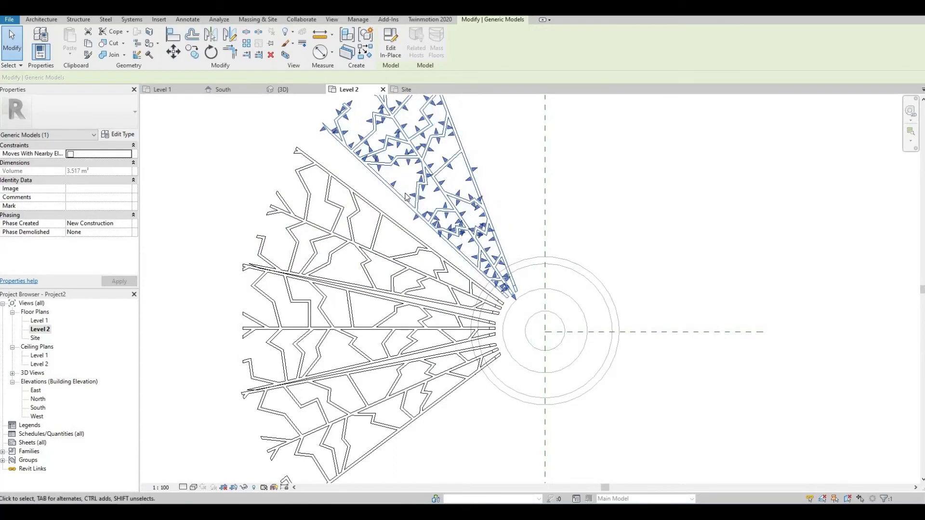
pyautogui.click(440, 185)
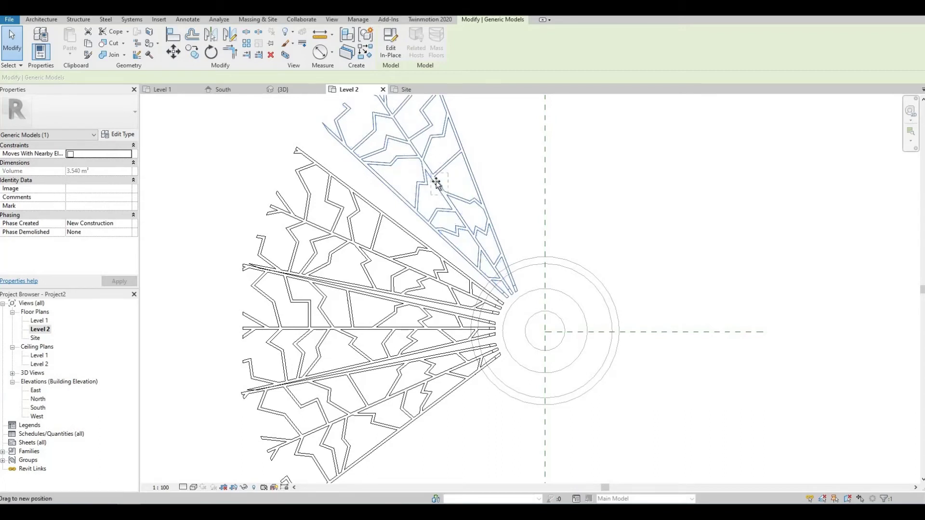
pyautogui.click(436, 182)
pyautogui.press('Escape')
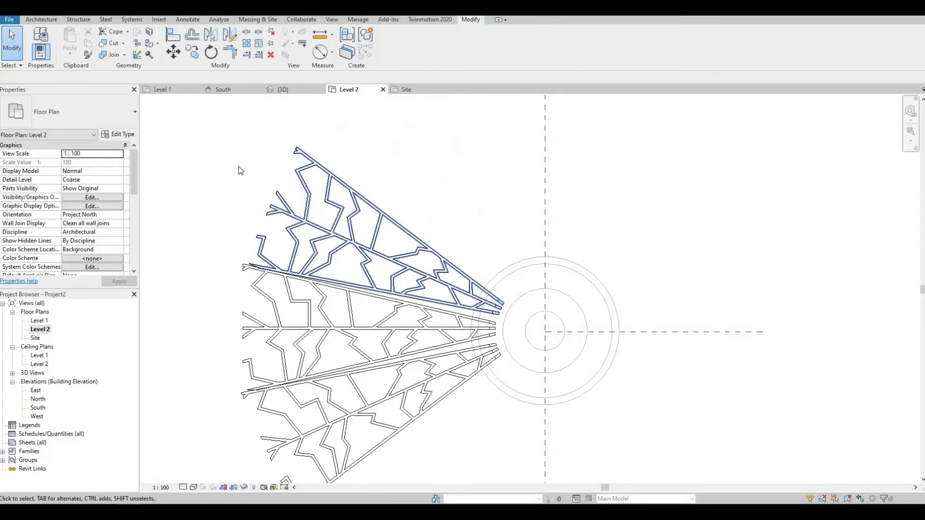
# Step: Make a rotated copy of the uppermost branch 26° clockwise about the column's centre
pyautogui.click(299, 185)
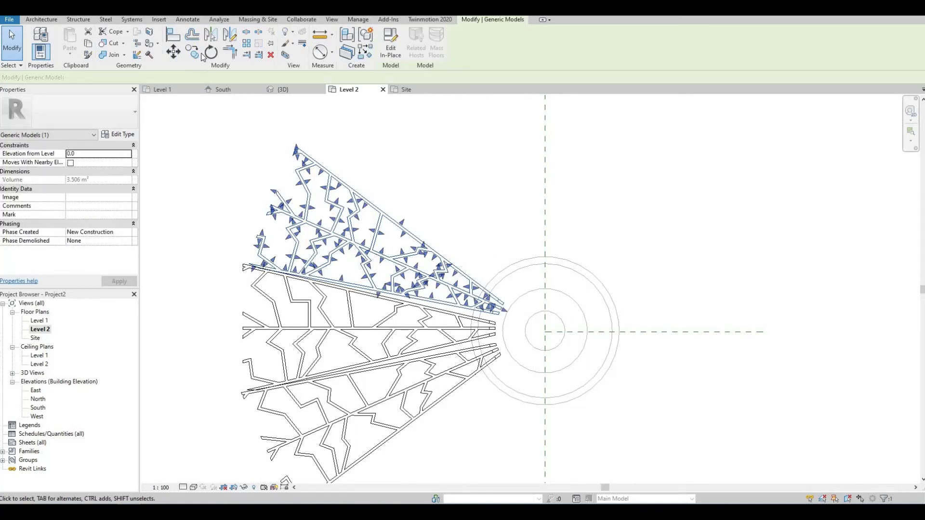
pyautogui.click(211, 52)
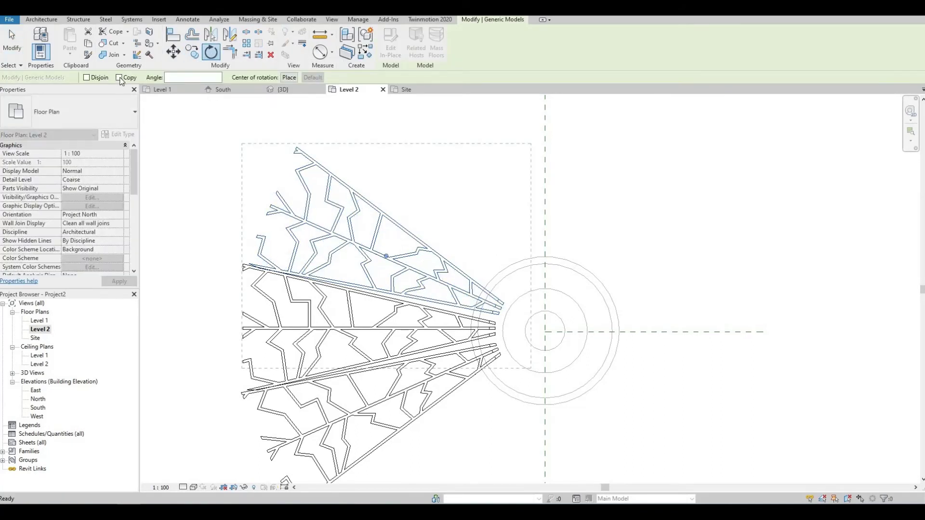
pyautogui.click(289, 78)
pyautogui.click(422, 297)
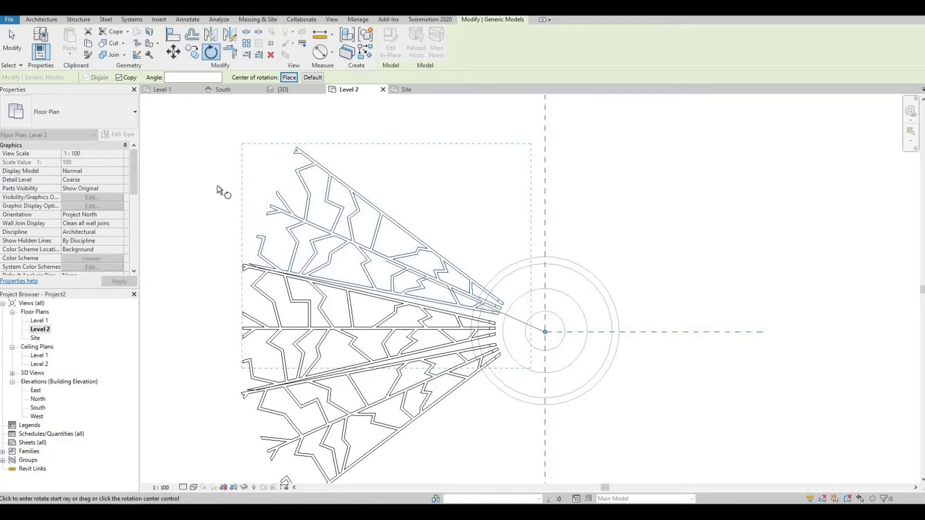
pyautogui.click(234, 155)
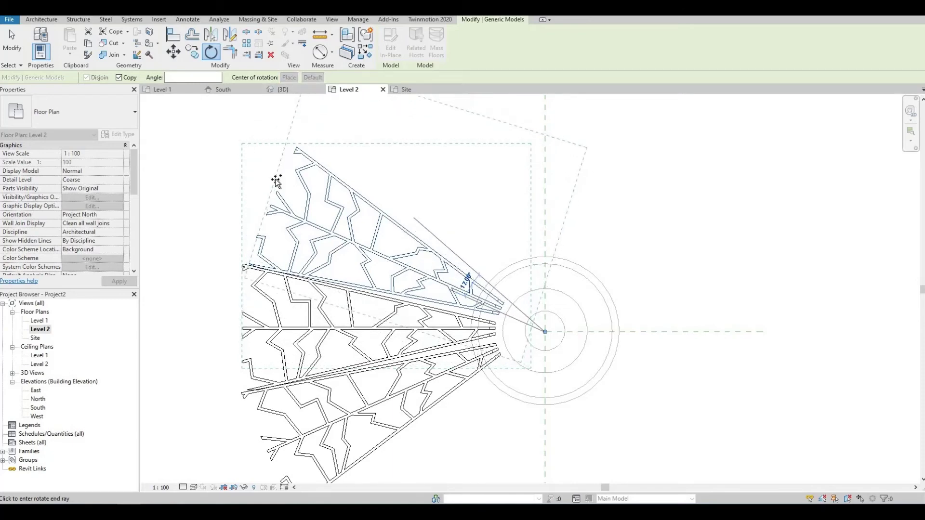
pyautogui.moveTo(276, 179); pyautogui.dragTo(262, 246, button='middle')
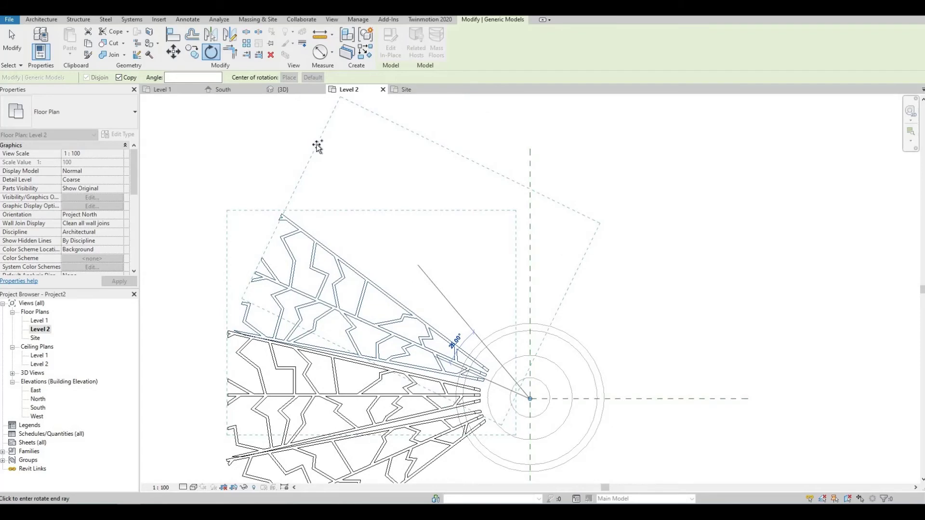
pyautogui.click(318, 147)
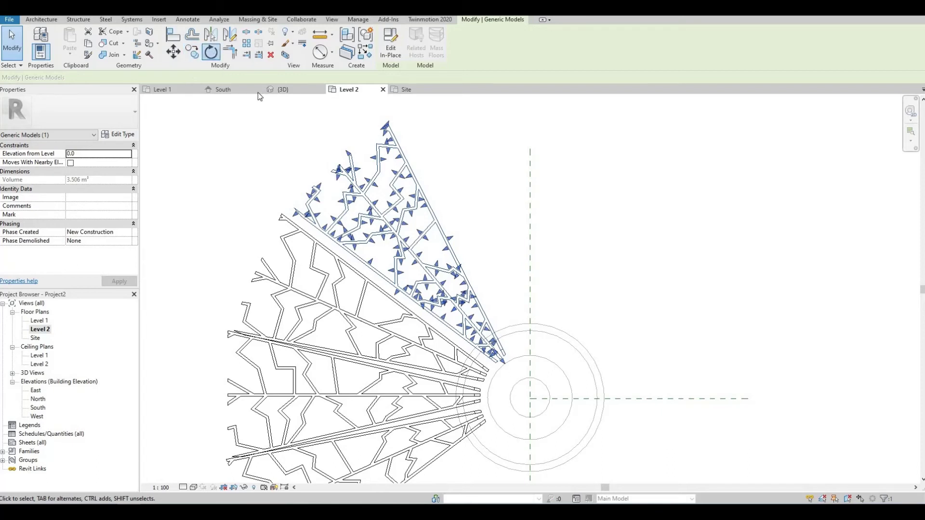
# Step: Rotate the new uppermost branch slightly counterclockwise about the column's centre, closing the gap to its neighbour
pyautogui.press('r')
pyautogui.press('o')
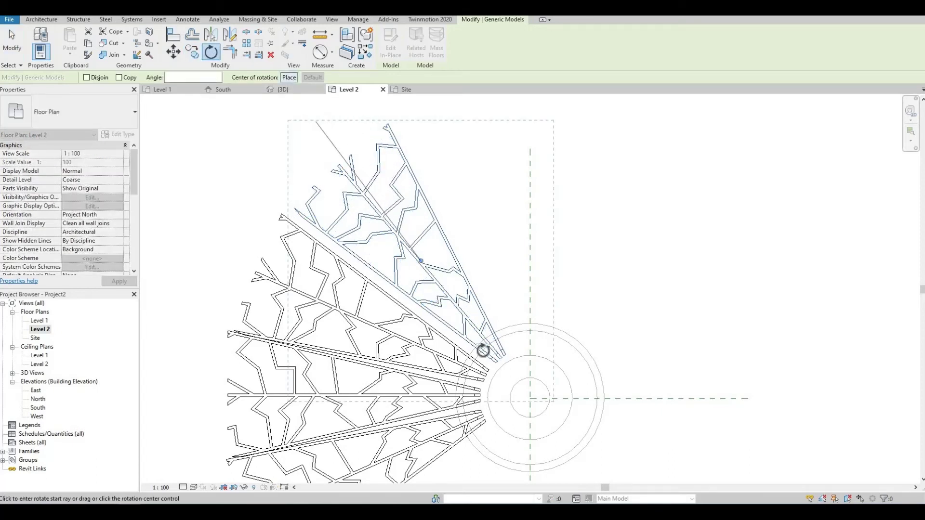
pyautogui.moveTo(483, 350); pyautogui.dragTo(530, 398)
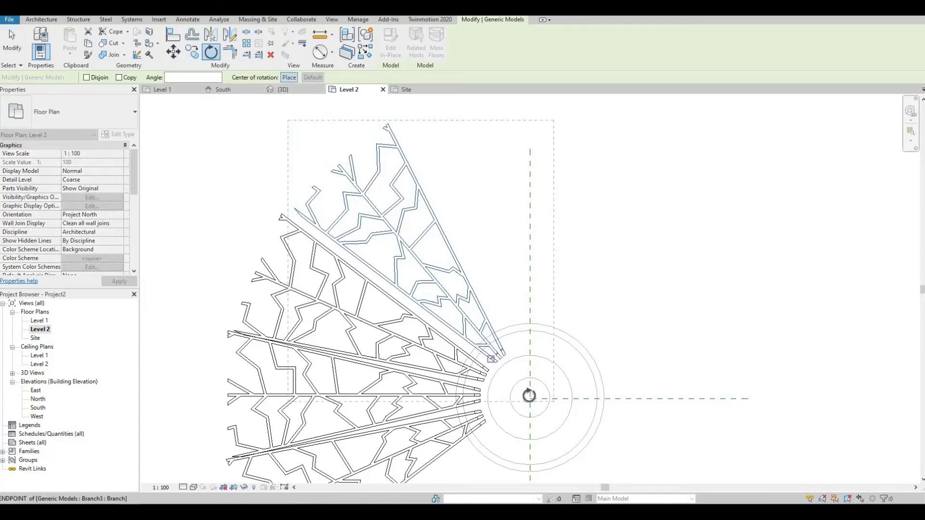
pyautogui.click(356, 196)
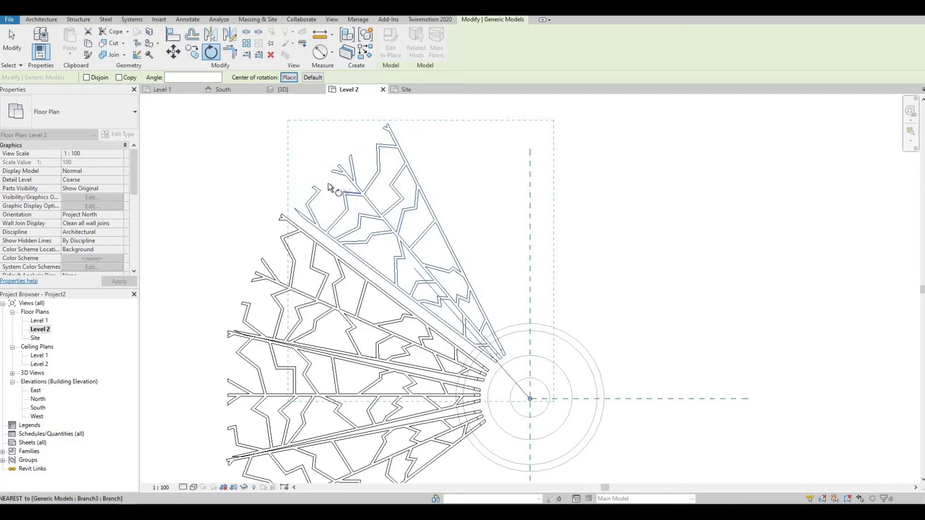
pyautogui.click(315, 158)
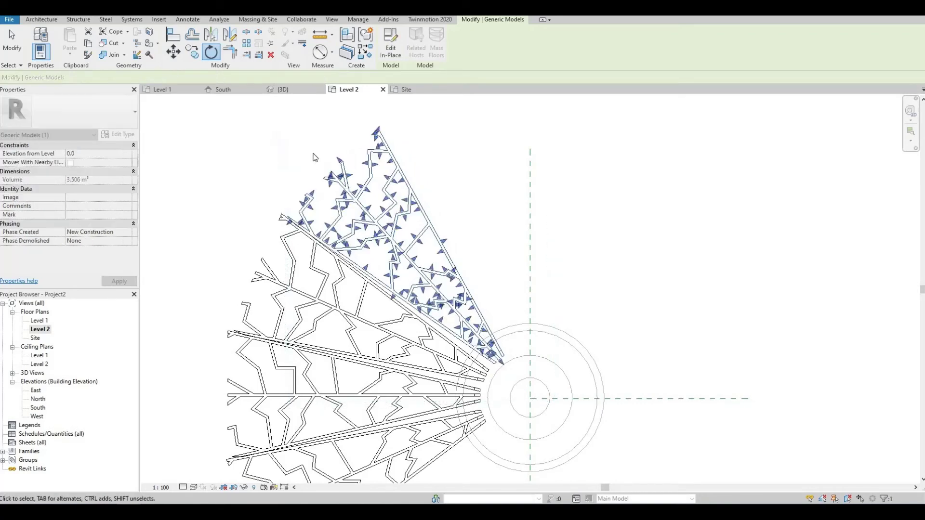
pyautogui.press('Escape')
# Step: Make a rotated copy of the adjusted uppermost branch 25° clockwise about the column's centre
pyautogui.moveTo(382, 313); pyautogui.dragTo(359, 316, button='middle')
pyautogui.click(280, 160)
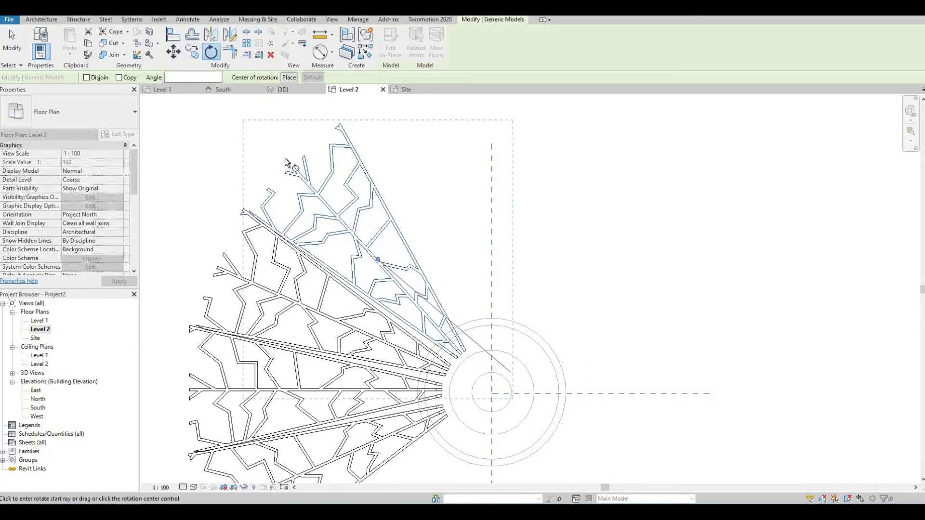
pyautogui.click(127, 78)
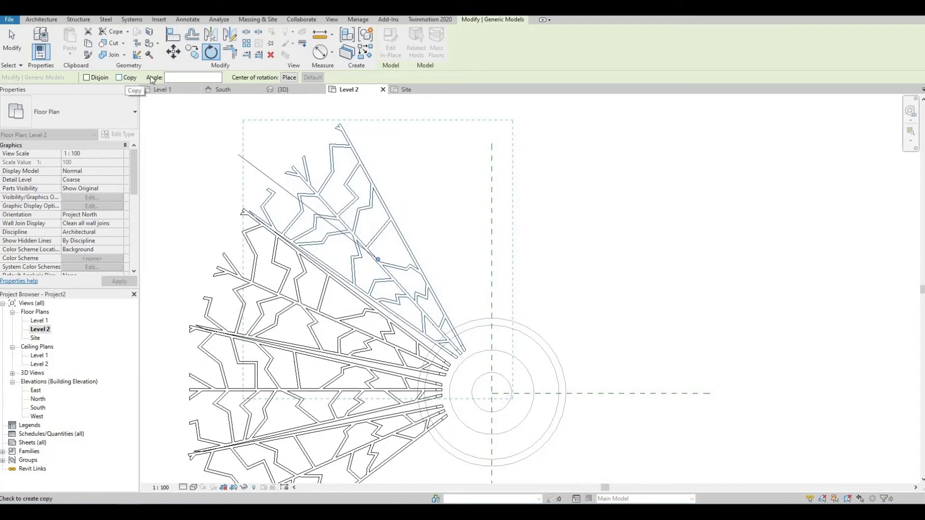
pyautogui.click(290, 78)
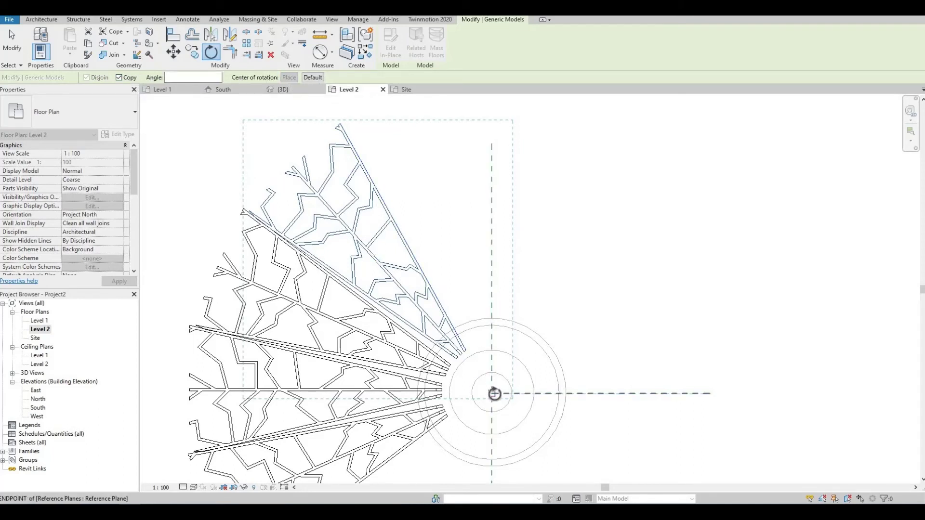
pyautogui.click(405, 246)
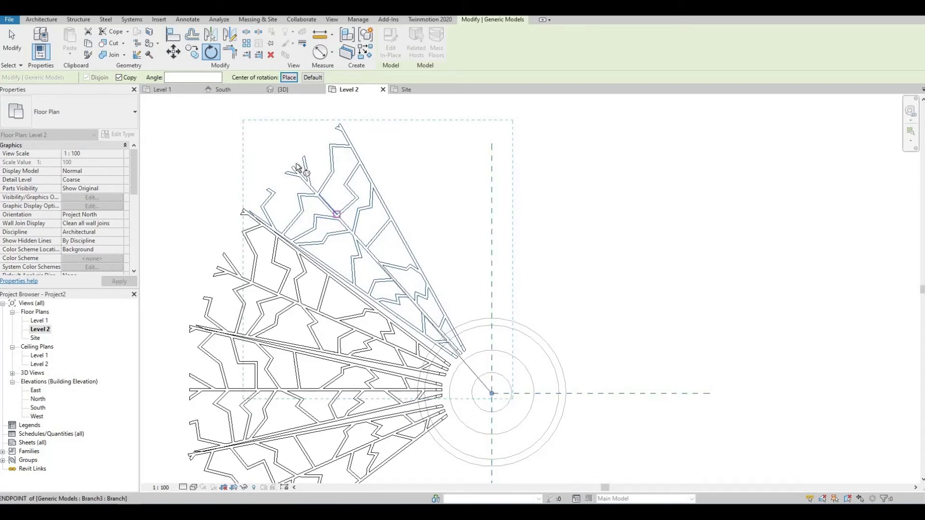
pyautogui.click(280, 152)
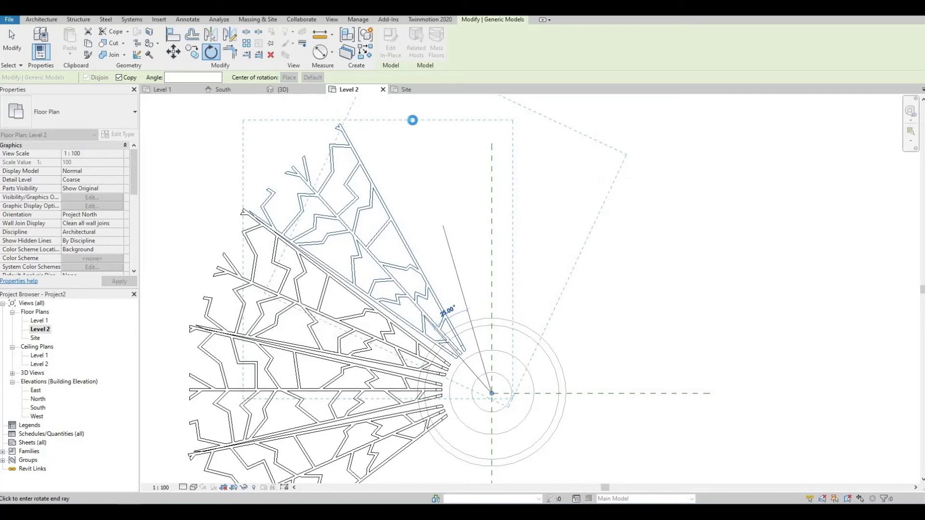
pyautogui.click(412, 120)
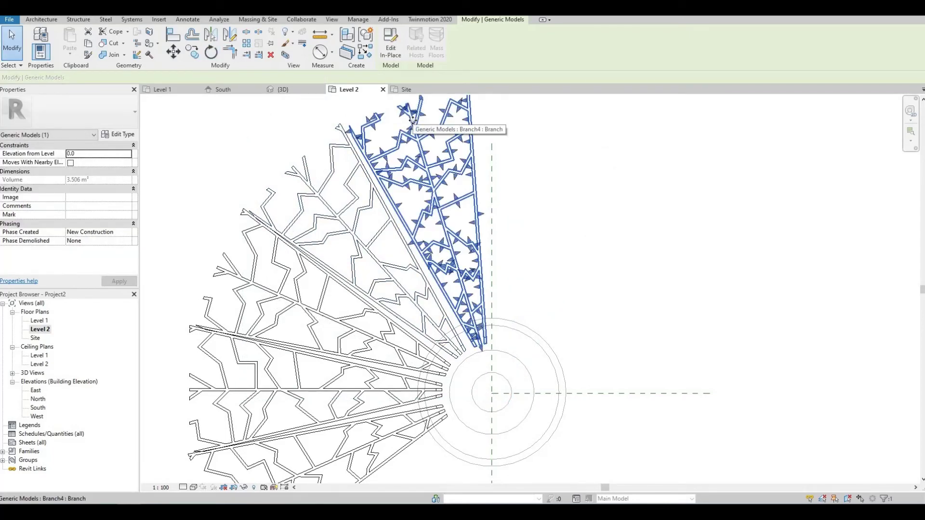
pyautogui.press('Escape')
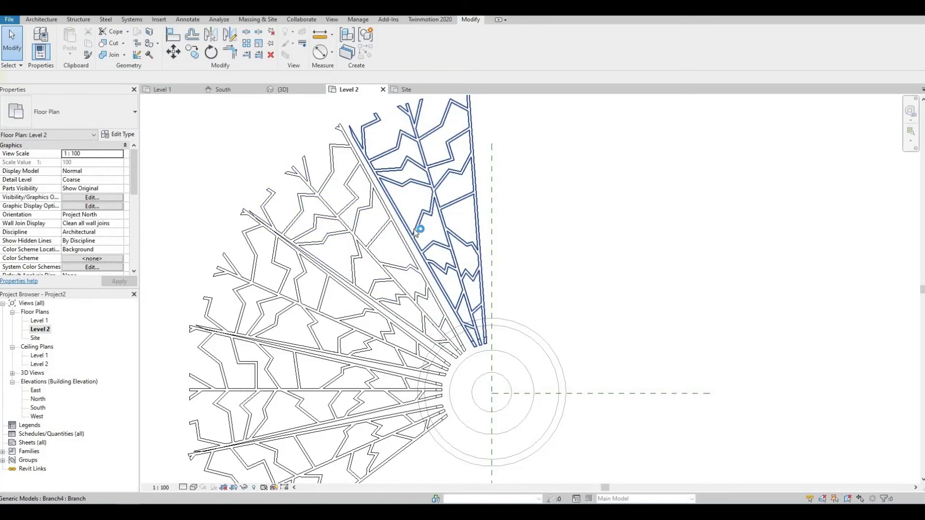
# Step: Rotate the branch copy nearest the vertical reference plane 1° counterclockwise about the column's centre
pyautogui.click(399, 185)
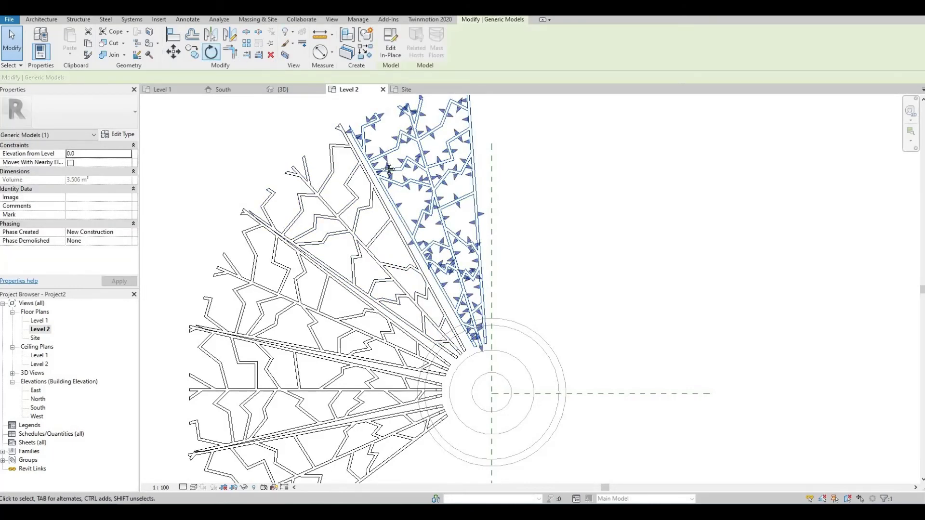
pyautogui.scroll(1, 423, 145)
pyautogui.moveTo(423, 145); pyautogui.dragTo(419, 217, button='middle')
pyautogui.scroll(-1, 418, 216)
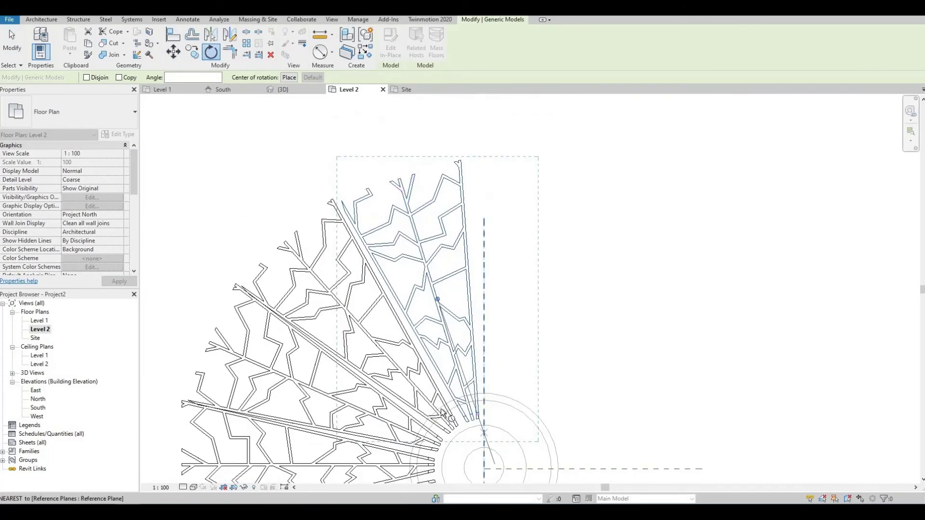
pyautogui.click(289, 77)
pyautogui.click(484, 468)
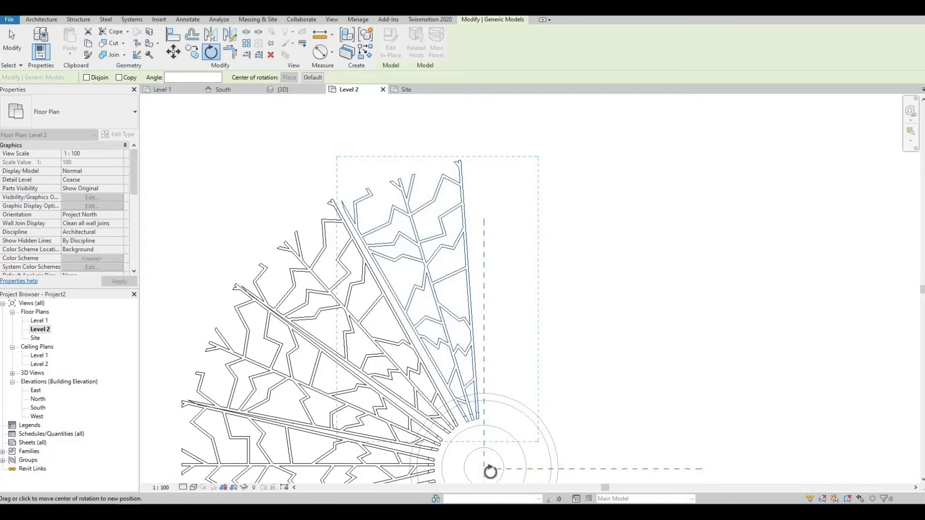
pyautogui.click(394, 130)
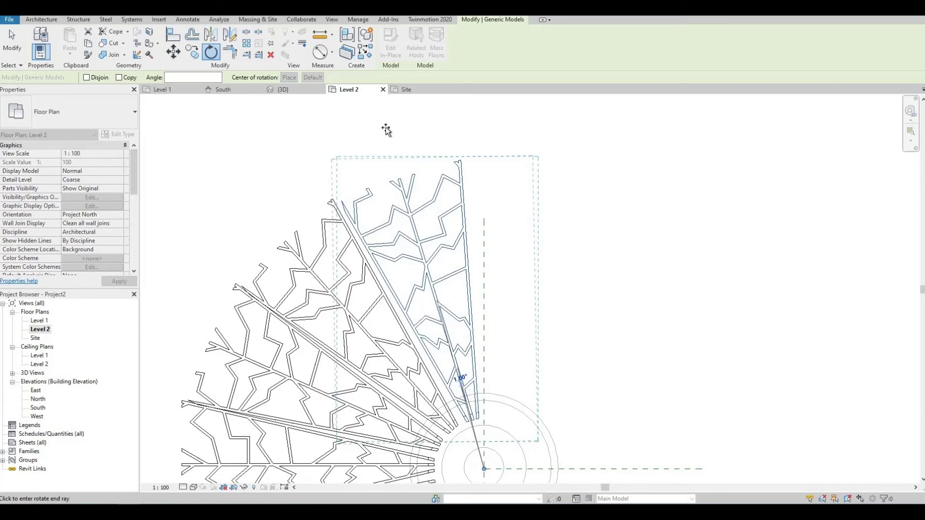
pyautogui.click(386, 131)
pyautogui.press('Escape')
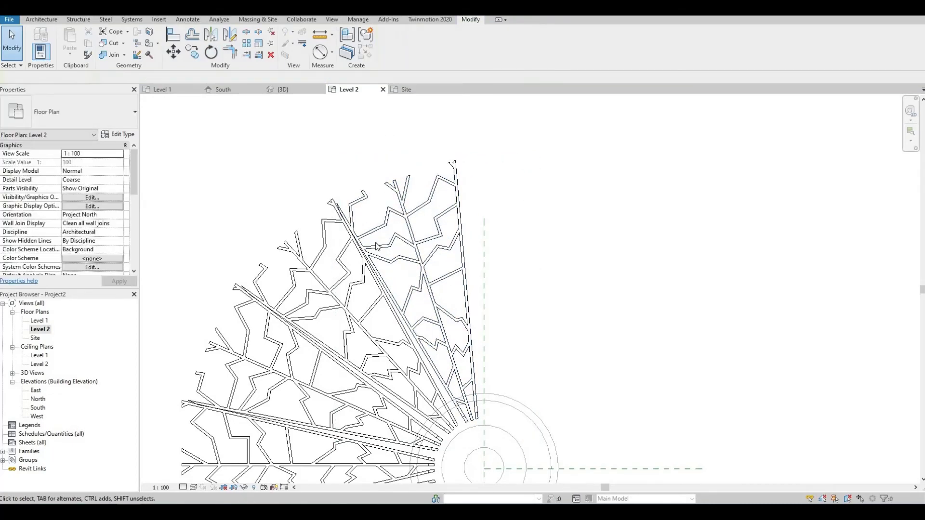
# Step: Make a rotated copy of the lowest branch 26° counterclockwise about the column's centre
pyautogui.scroll(-2, 366, 227)
pyautogui.moveTo(402, 251); pyautogui.dragTo(417, 210, button='middle')
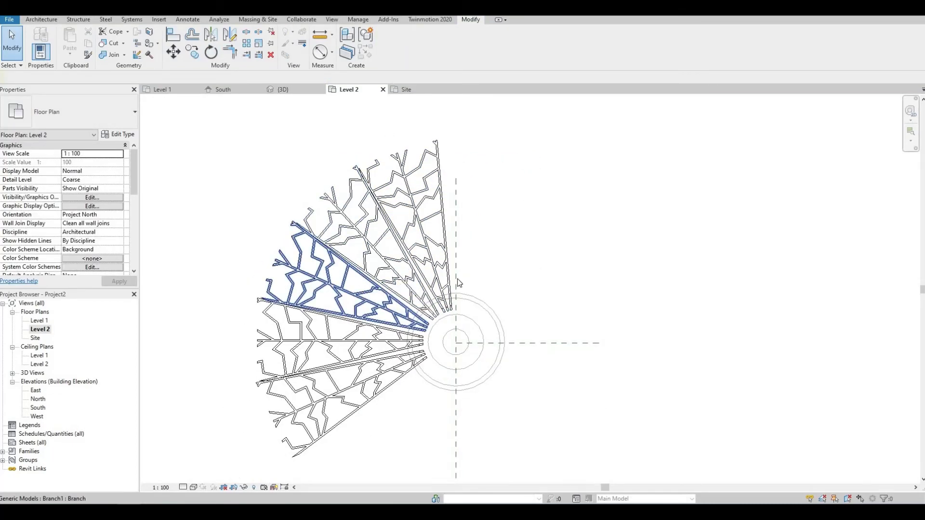
pyautogui.moveTo(452, 317); pyautogui.dragTo(431, 272, button='middle')
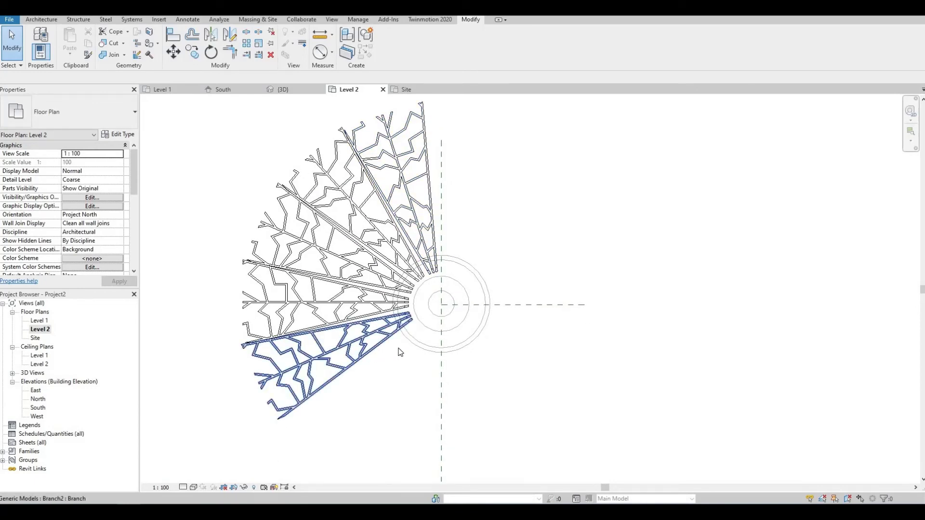
pyautogui.click(339, 376)
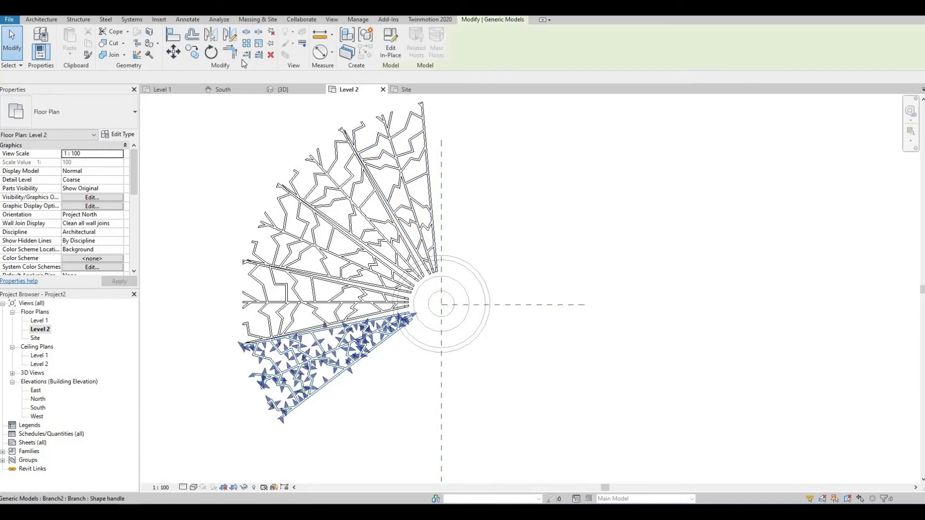
pyautogui.click(211, 52)
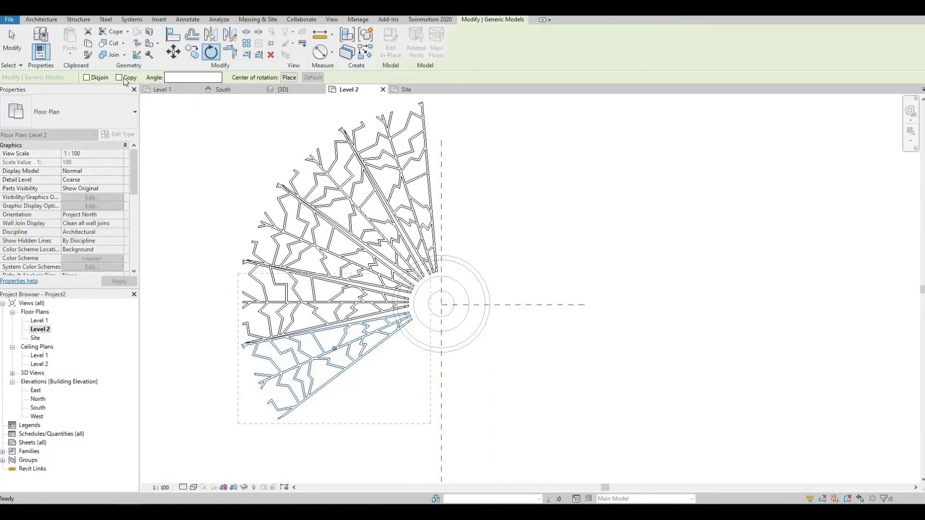
pyautogui.press('space')
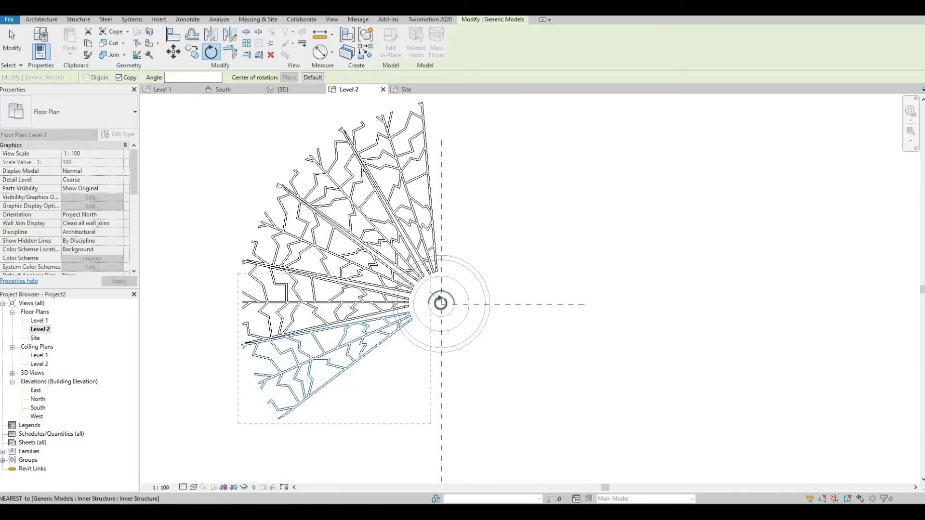
pyautogui.click(442, 305)
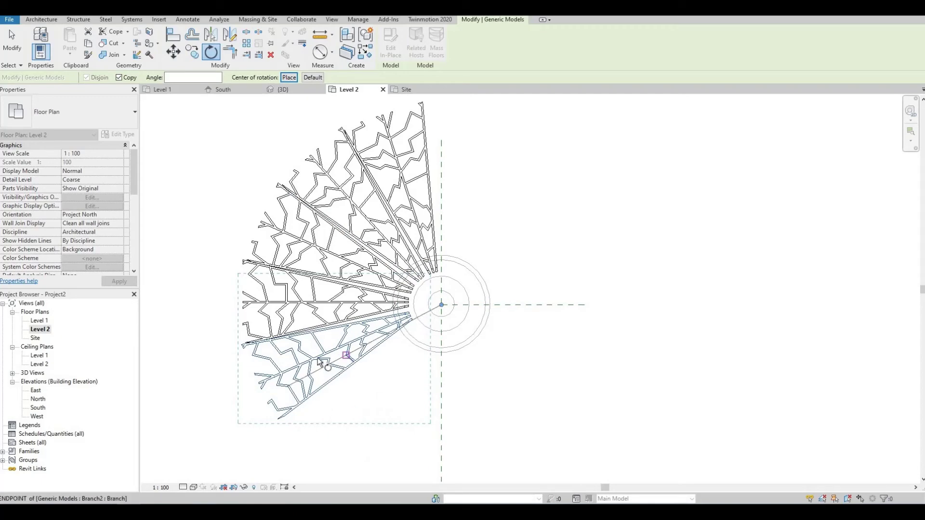
pyautogui.click(225, 423)
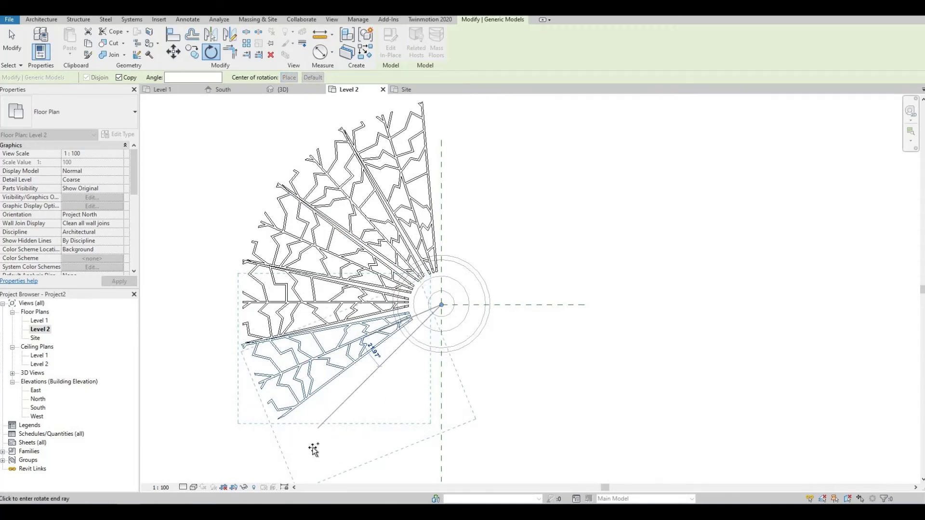
pyautogui.scroll(1, 324, 425)
pyautogui.moveTo(324, 425); pyautogui.dragTo(305, 289, button='middle')
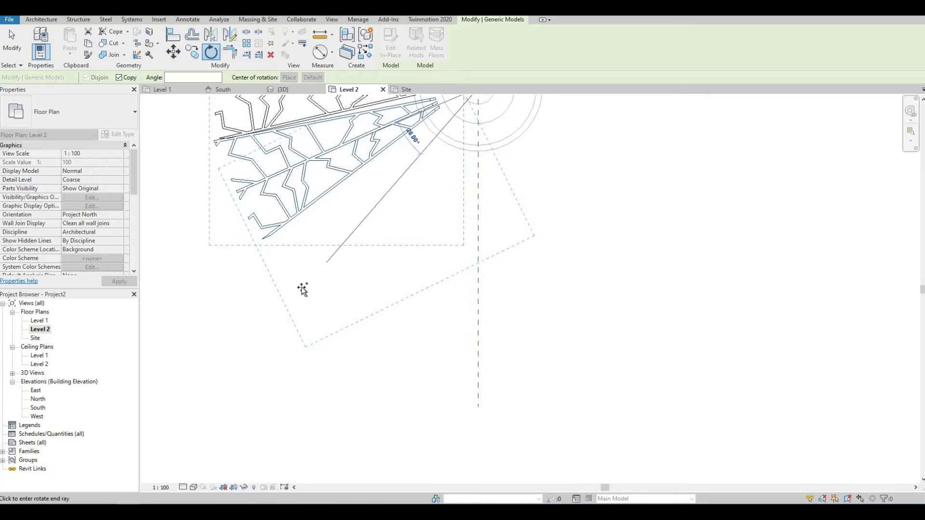
pyautogui.click(303, 291)
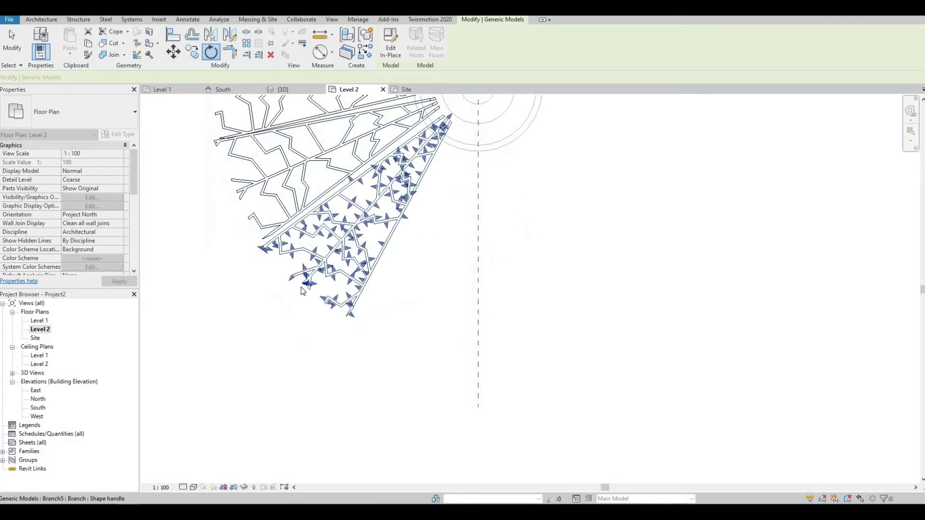
pyautogui.moveTo(331, 184); pyautogui.dragTo(252, 340, button='middle')
pyautogui.scroll(-1, 279, 337)
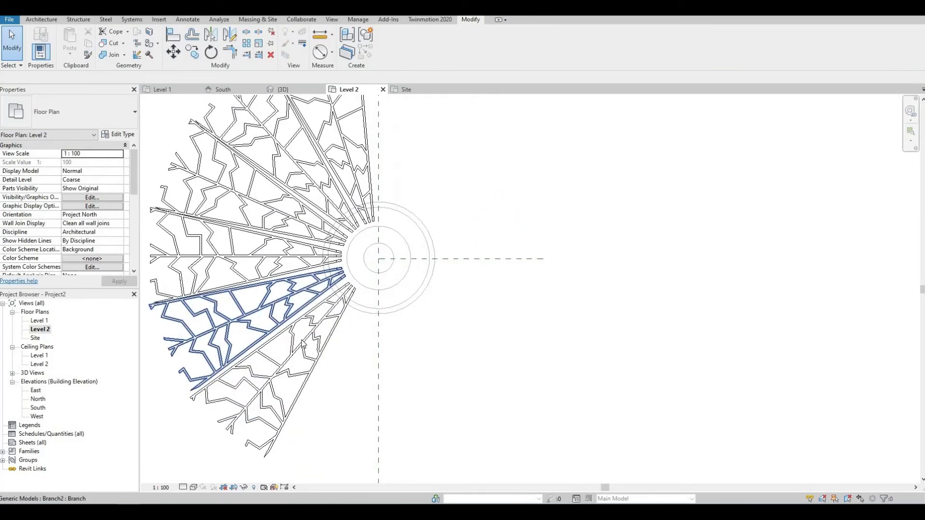
# Step: Make a rotated copy of the lowest branch 23° counterclockwise about the column's centre
pyautogui.click(288, 191)
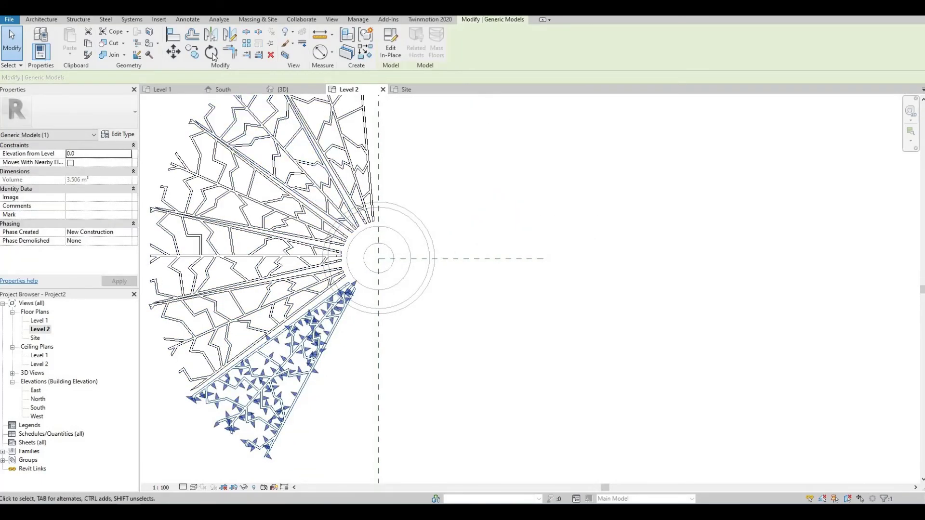
pyautogui.click(212, 53)
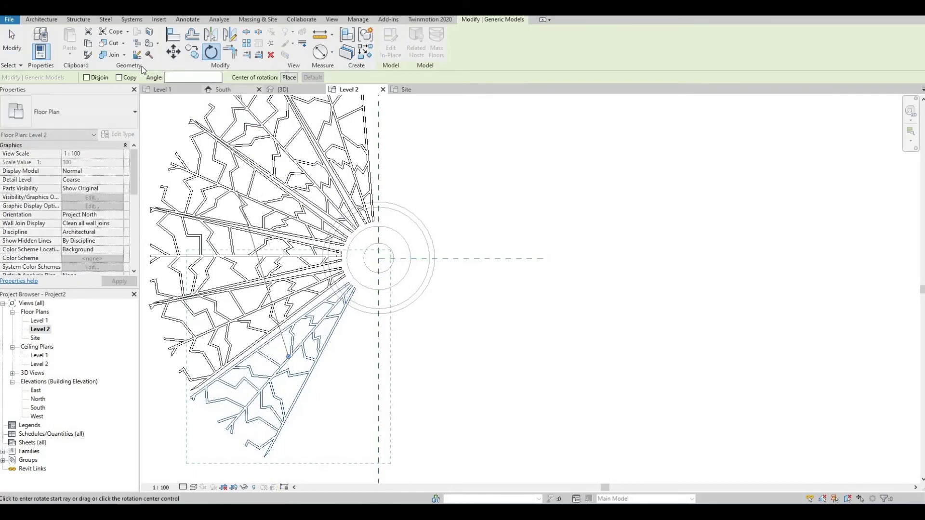
pyautogui.click(119, 77)
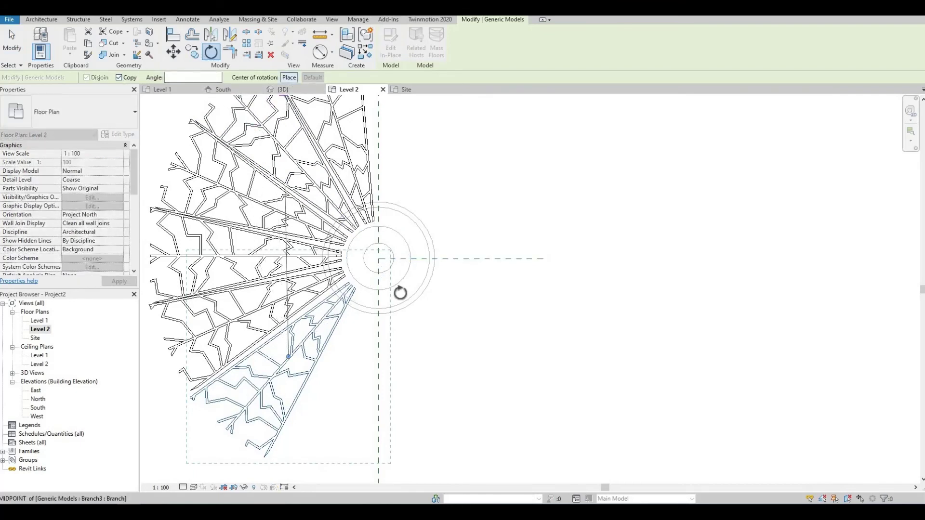
pyautogui.click(380, 259)
pyautogui.moveTo(360, 389); pyautogui.dragTo(361, 267, button='middle')
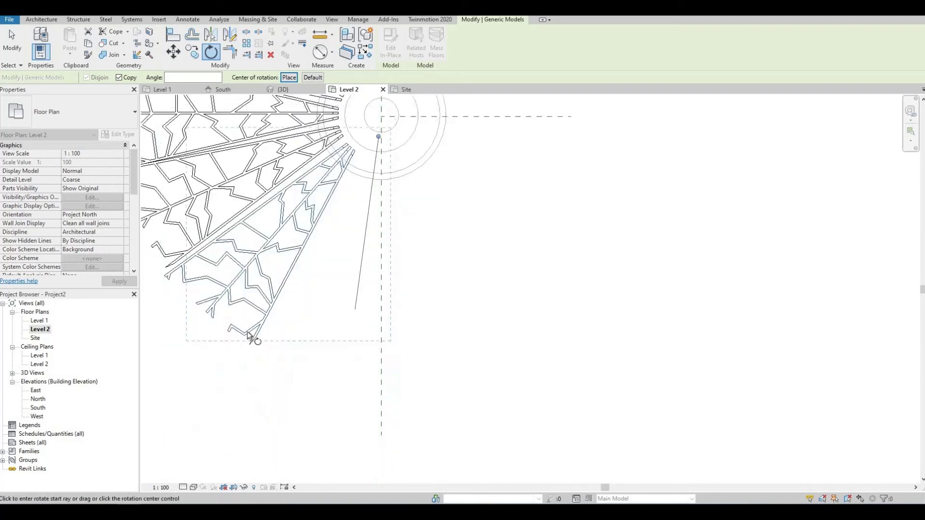
pyautogui.click(182, 367)
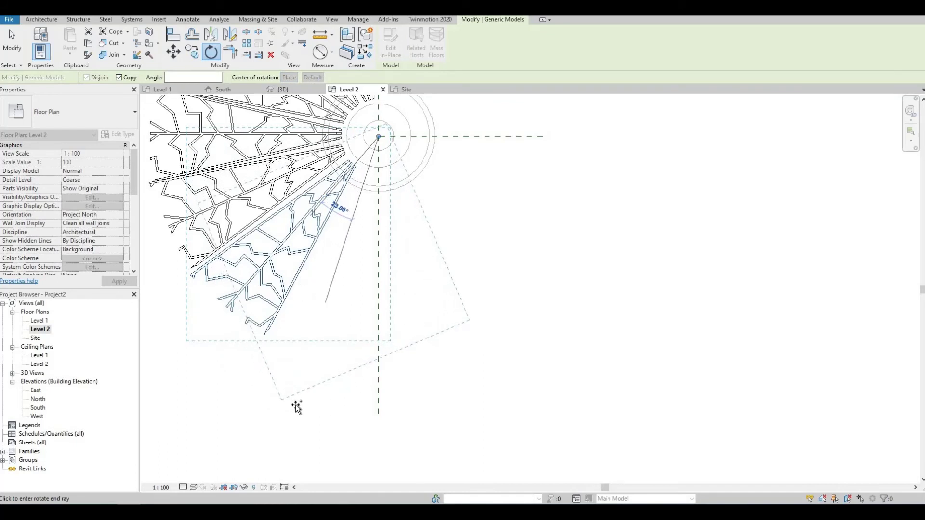
pyautogui.click(296, 405)
pyautogui.press('Escape')
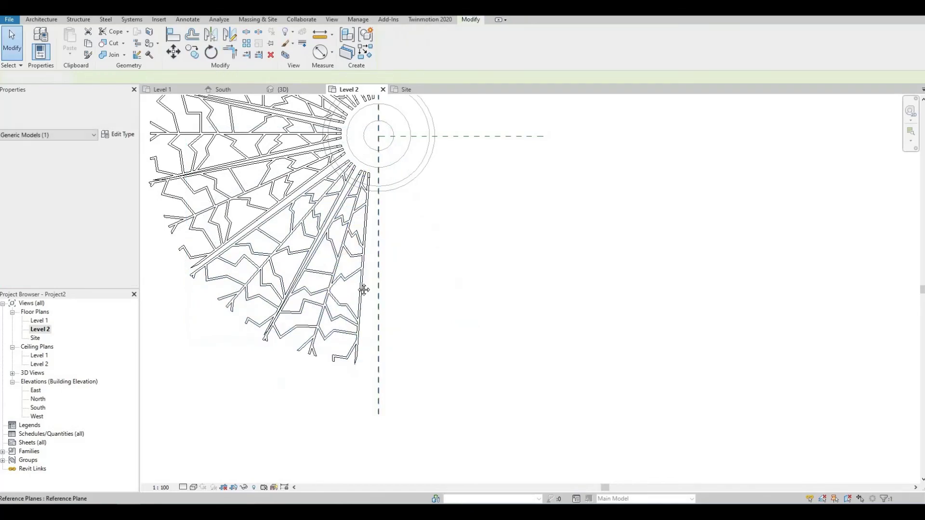
pyautogui.moveTo(410, 214); pyautogui.dragTo(367, 310, button='middle')
pyautogui.scroll(-1, 370, 313)
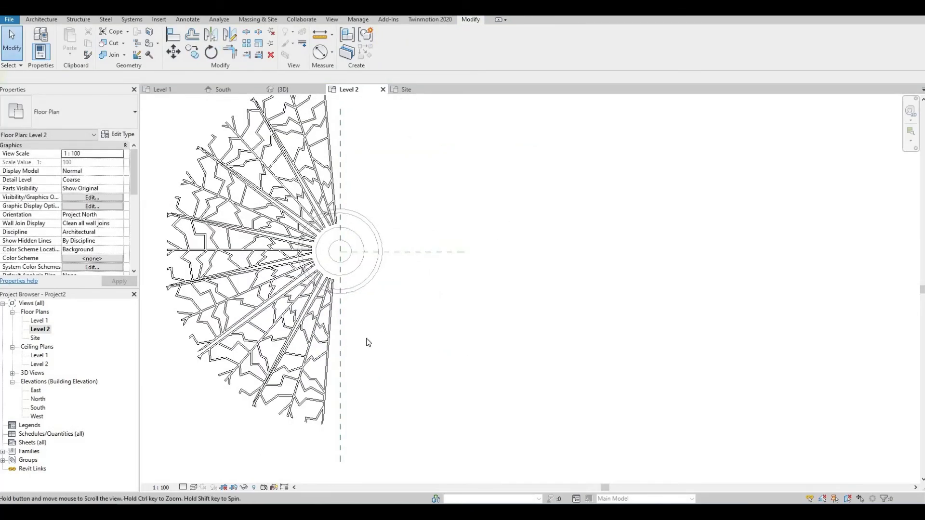
pyautogui.scroll(-1, 362, 323)
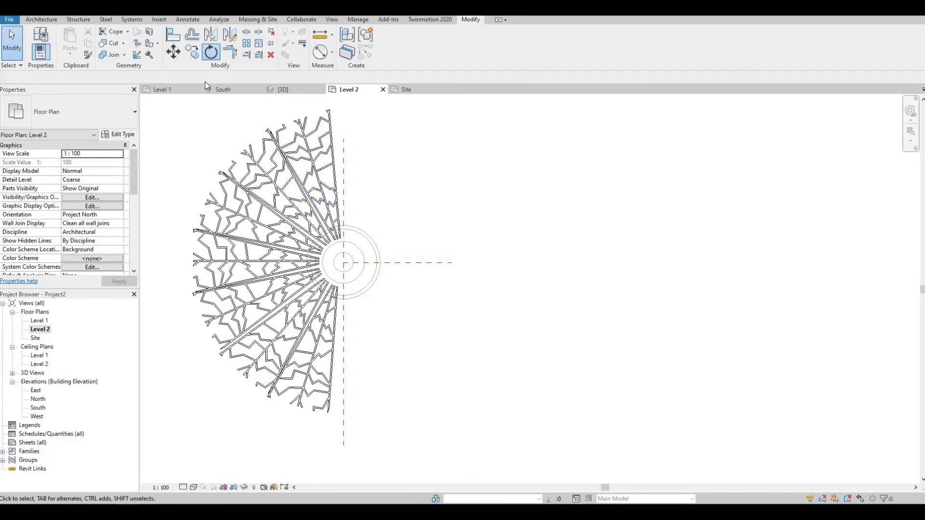
# Step: Try to rotate all branches together with the vertical reference plane about 6° clockwise around the column's centre, and undo it
pyautogui.press('Escape')
pyautogui.scroll(-1, 280, 251)
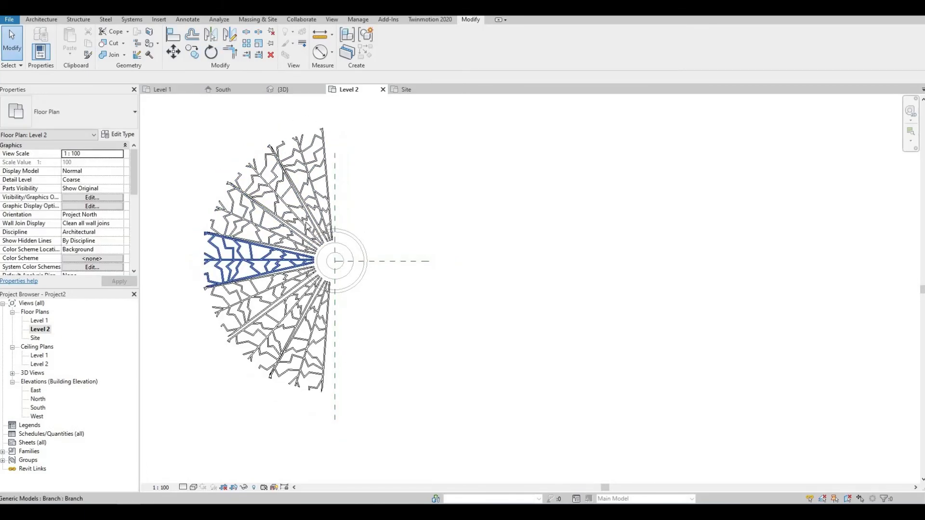
pyautogui.scroll(1, 333, 188)
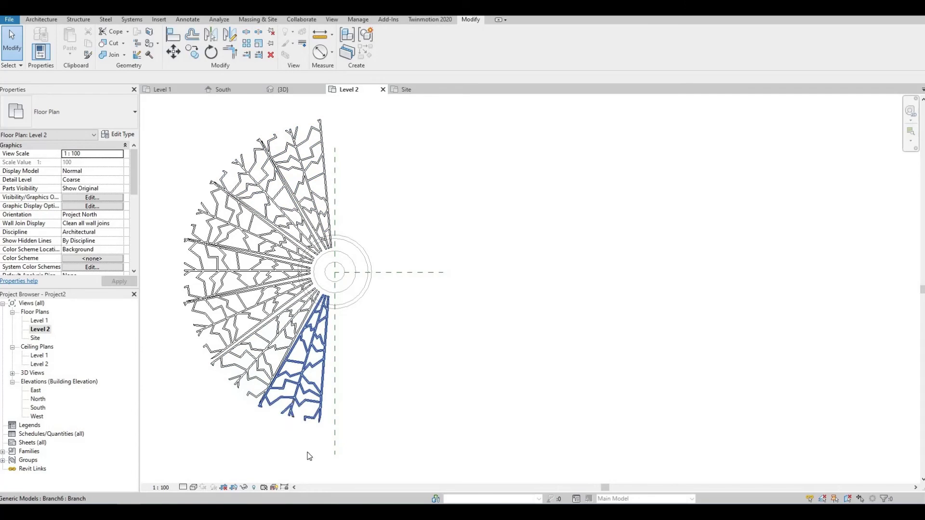
pyautogui.moveTo(306, 452); pyautogui.dragTo(182, 294)
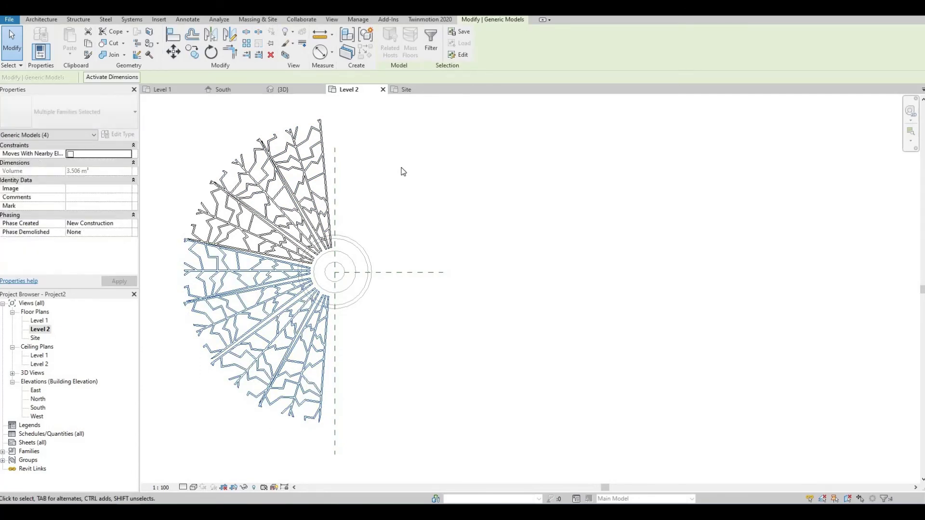
pyautogui.keyDown('ctrl'); pyautogui.moveTo(398, 163); pyautogui.dragTo(169, 214); pyautogui.keyUp('ctrl')
pyautogui.click(212, 56)
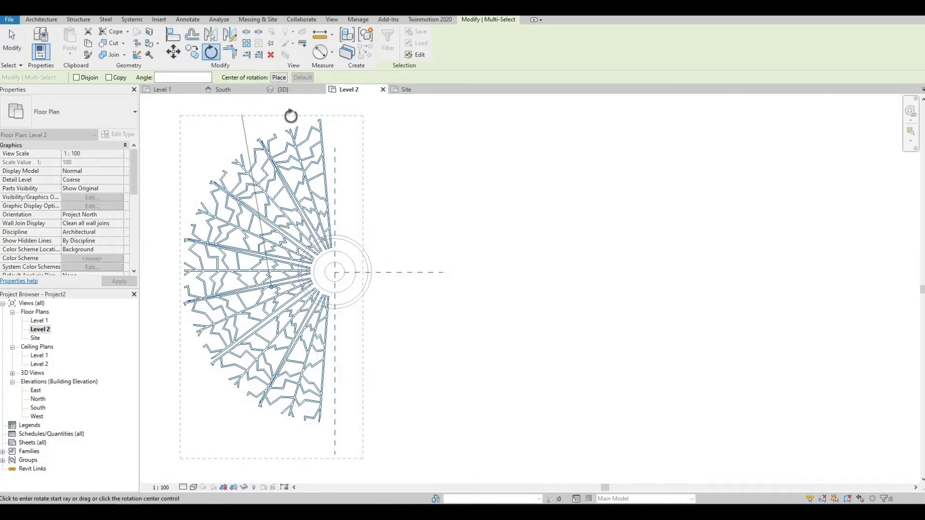
pyautogui.click(335, 273)
pyautogui.click(331, 287)
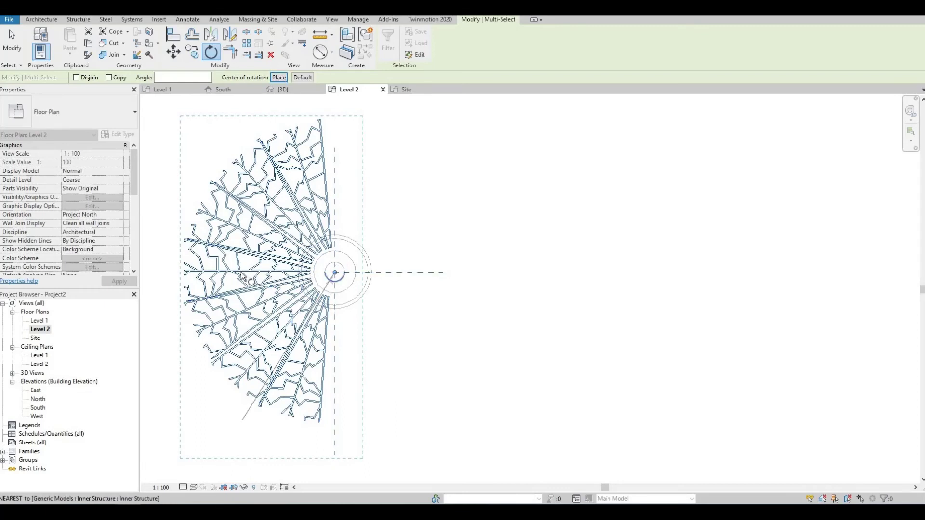
pyautogui.click(158, 273)
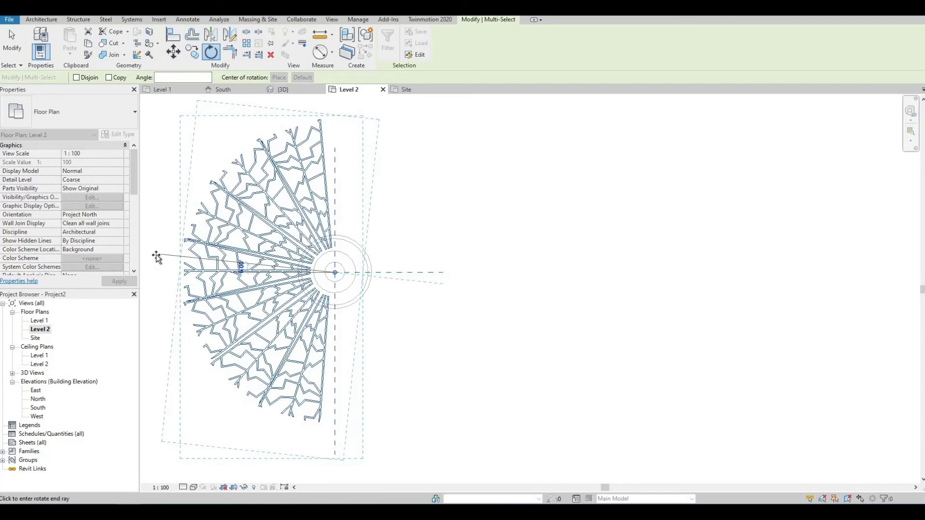
pyautogui.click(157, 259)
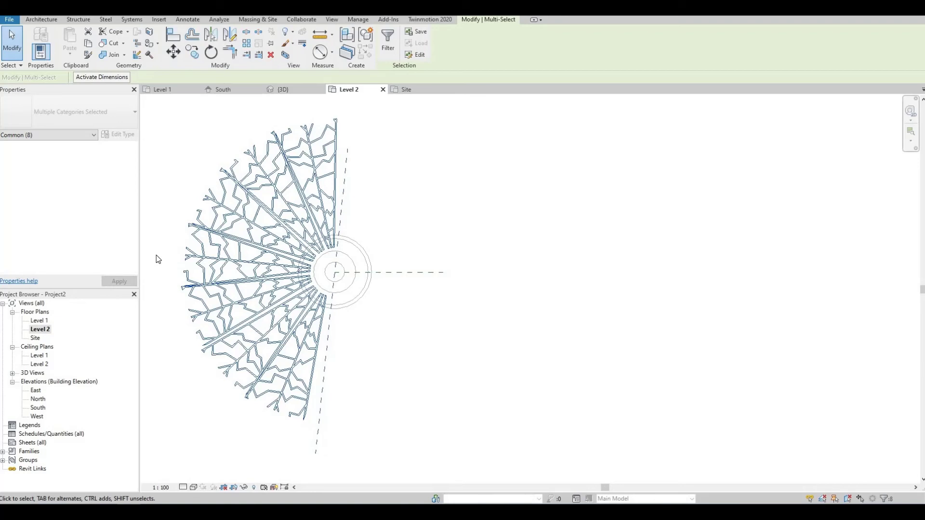
pyautogui.hotkey('ctrl', 'z')
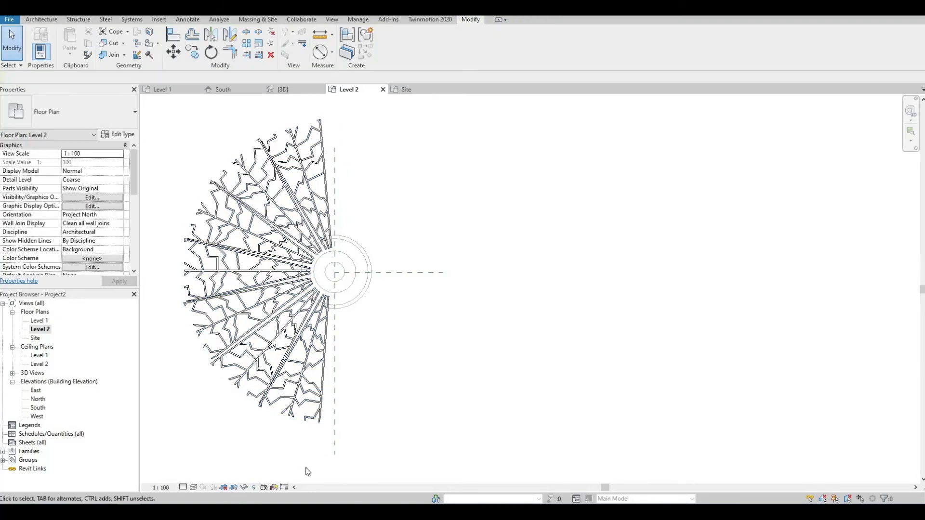
# Step: Rotate only the seven branches slightly clockwise about the column's centre, bringing the uppermost branch's edge onto the vertical reference plane
pyautogui.moveTo(305, 467); pyautogui.dragTo(221, 340)
pyautogui.moveTo(216, 299); pyautogui.dragTo(215, 300)
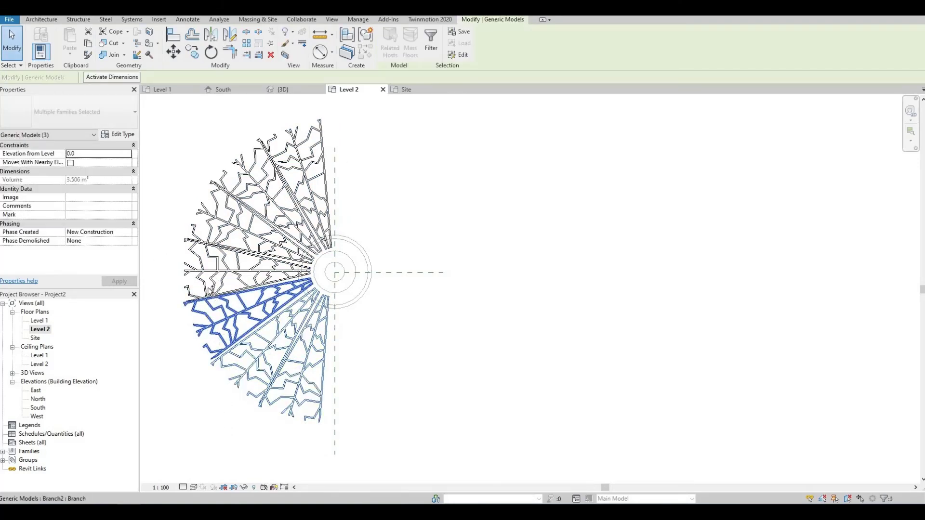
pyautogui.keyDown('ctrl'); pyautogui.click(230, 241); pyautogui.keyUp('ctrl')
pyautogui.keyDown('ctrl'); pyautogui.click(250, 189); pyautogui.keyUp('ctrl')
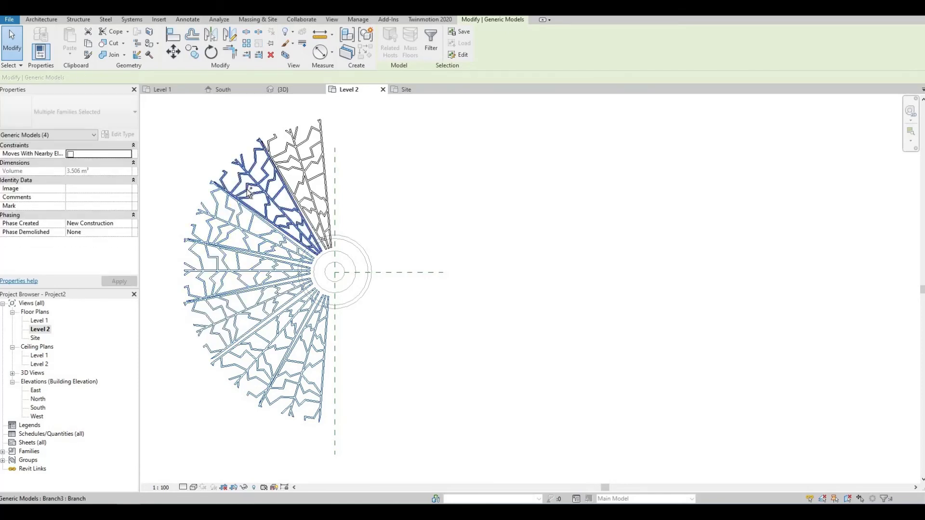
pyautogui.keyDown('ctrl'); pyautogui.click(281, 157); pyautogui.keyUp('ctrl')
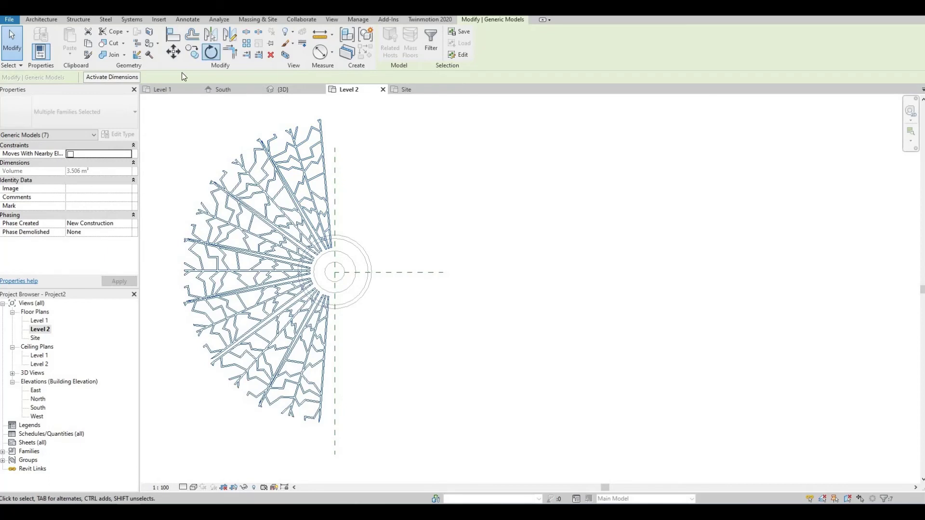
pyautogui.moveTo(289, 131); pyautogui.dragTo(335, 273)
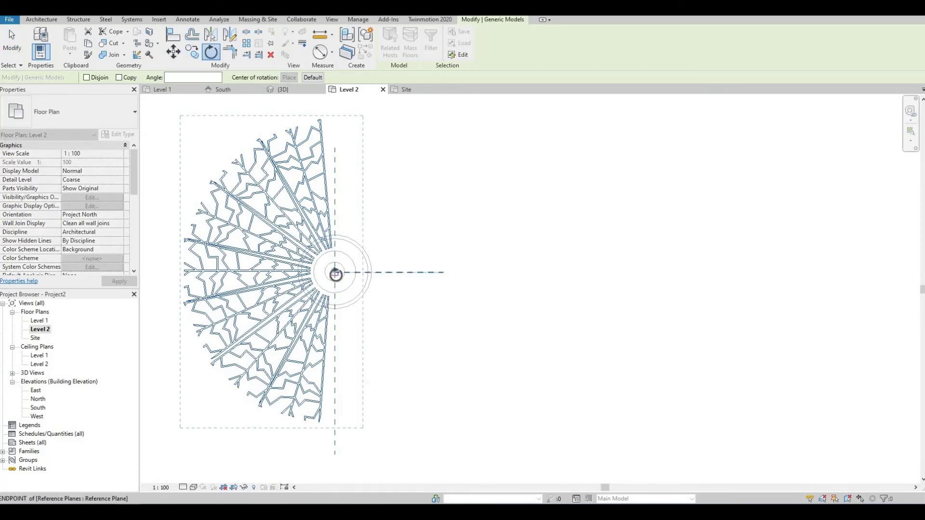
pyautogui.moveTo(194, 260); pyautogui.dragTo(225, 260, button='middle')
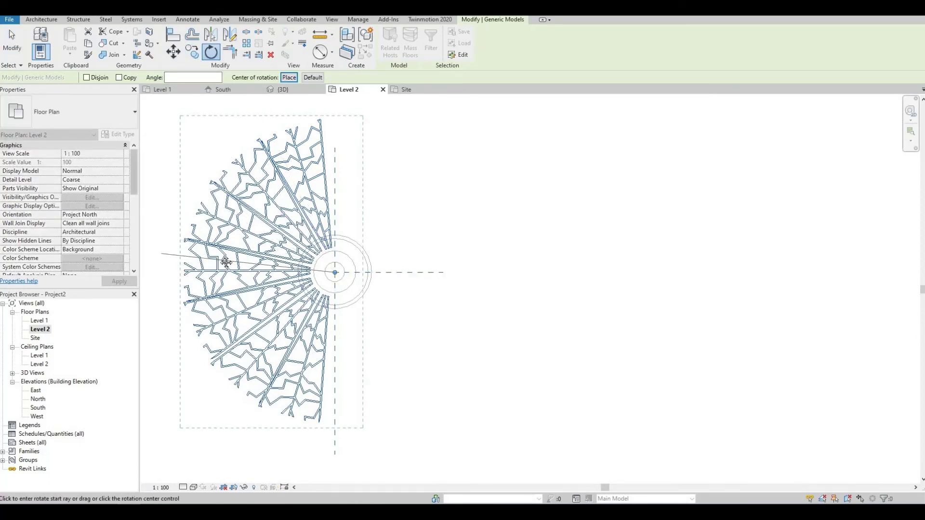
pyautogui.click(175, 276)
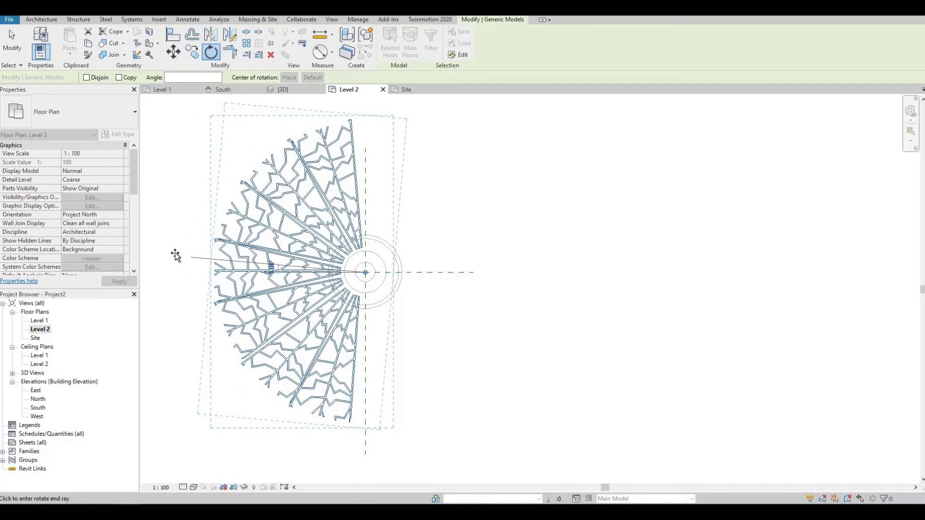
pyautogui.click(175, 253)
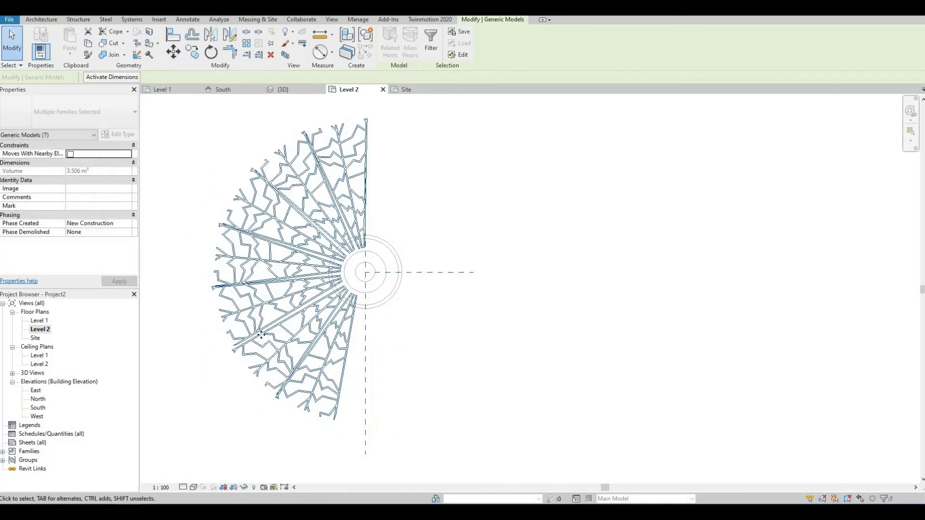
pyautogui.moveTo(325, 415); pyautogui.dragTo(291, 337, button='middle')
pyautogui.press('Escape')
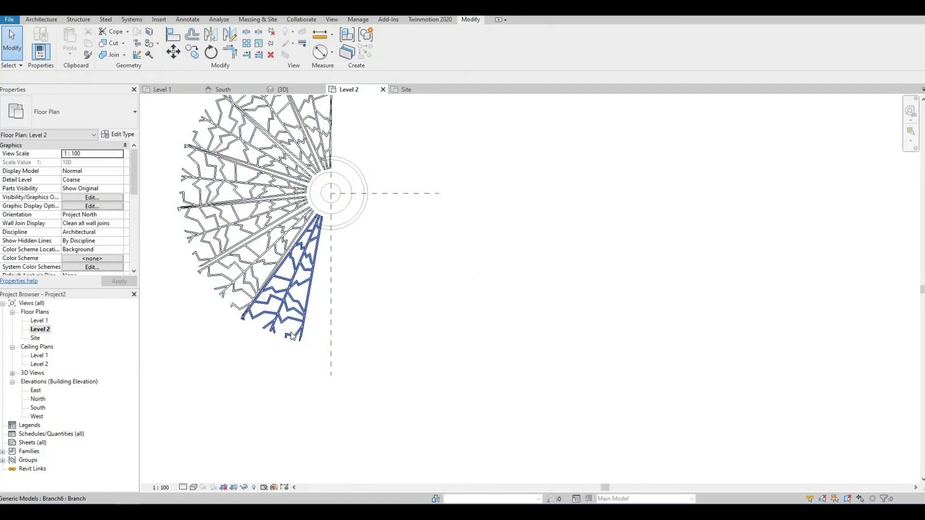
# Step: Make a rotated copy of the lowest branch 23.55° counterclockwise about the column's centre, ending the rotation on the vertical reference plane
pyautogui.click(292, 336)
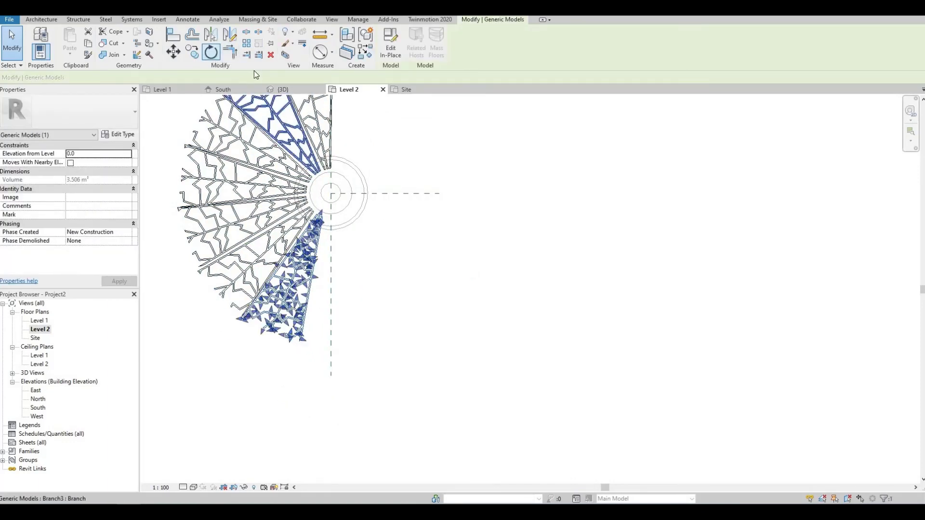
pyautogui.press('r')
pyautogui.press('o')
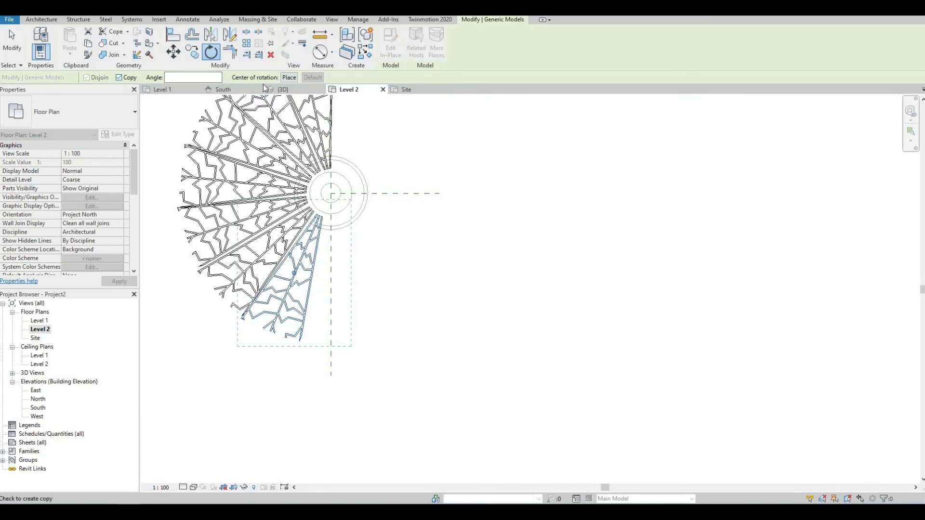
pyautogui.click(289, 78)
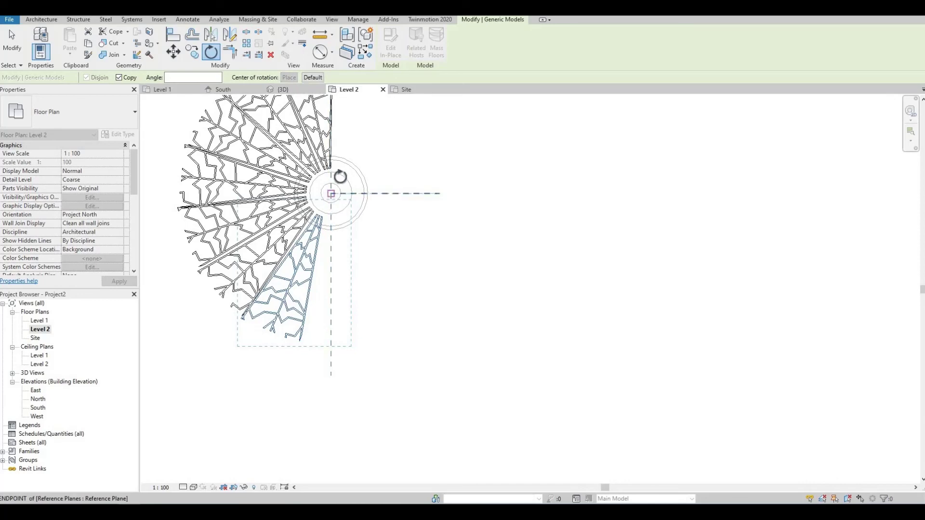
pyautogui.scroll(2, 340, 177)
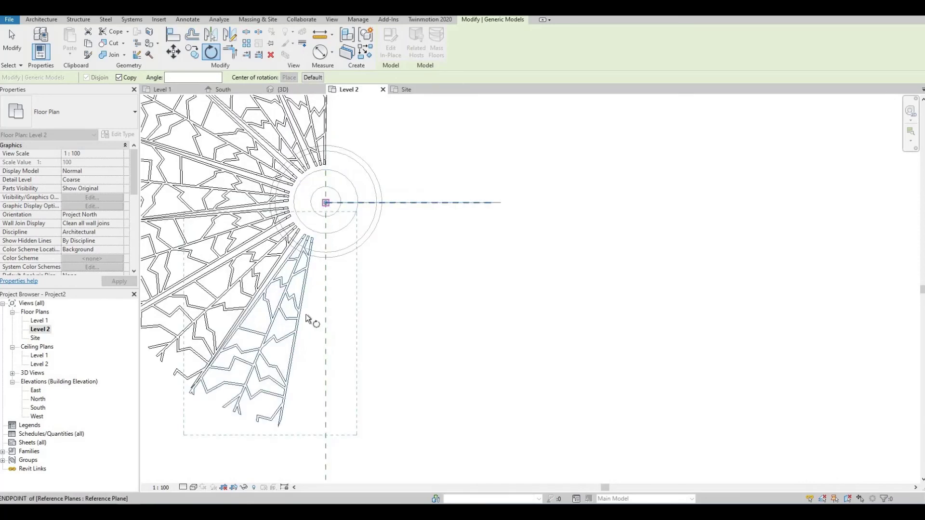
pyautogui.moveTo(303, 315); pyautogui.dragTo(316, 214, button='middle')
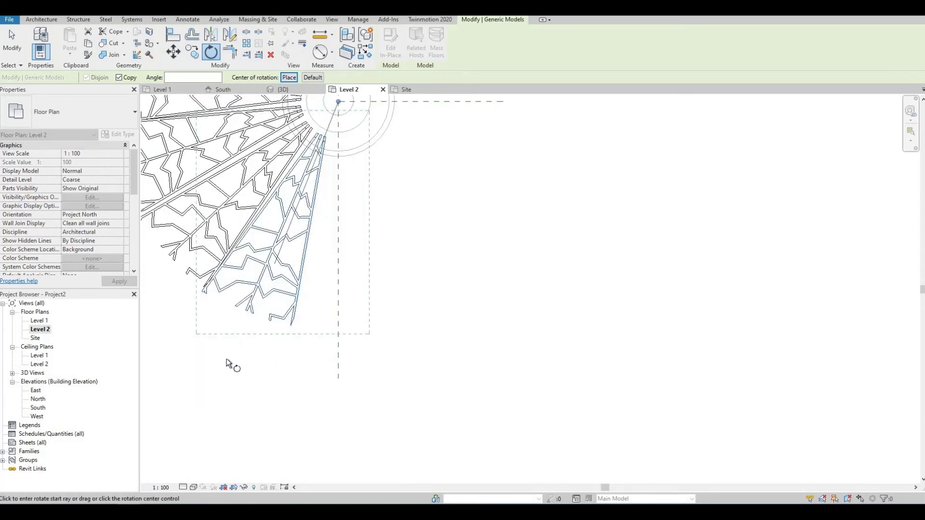
pyautogui.click(240, 364)
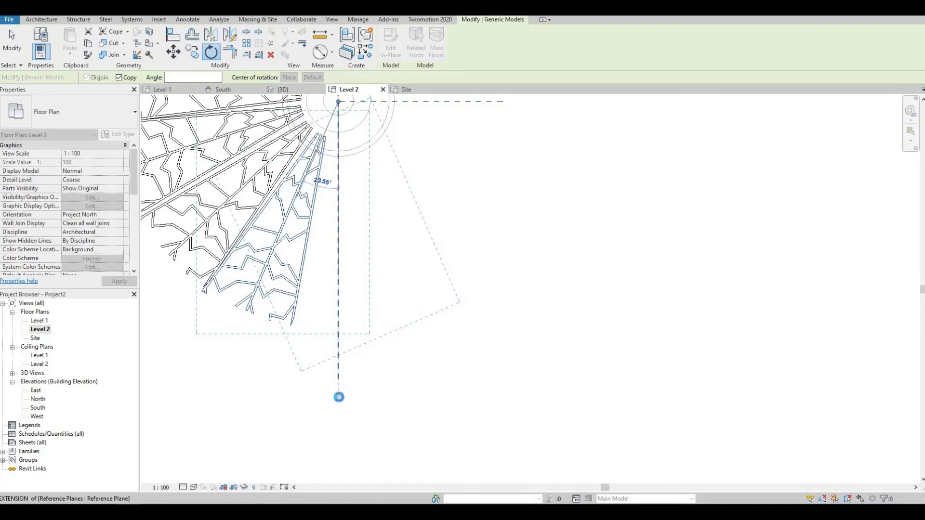
pyautogui.click(339, 398)
pyautogui.press('Escape')
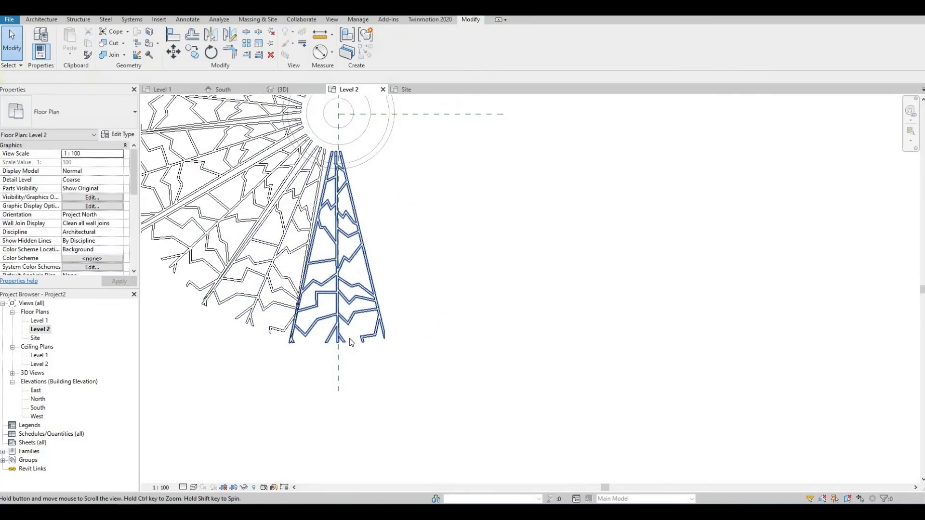
# Step: Mirror a copy of all eight branches across a vertical axis drawn through the column's centre along the vertical reference plane
pyautogui.scroll(-2, 347, 424)
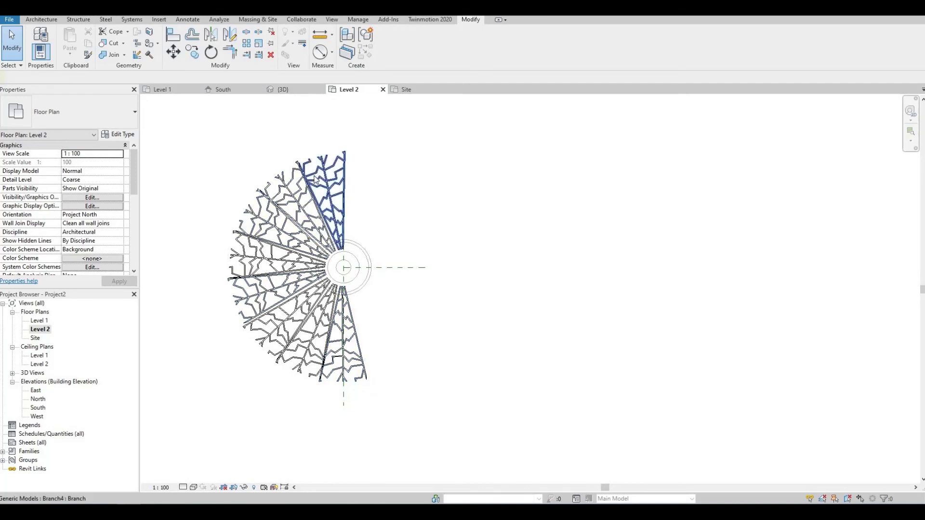
pyautogui.click(297, 188)
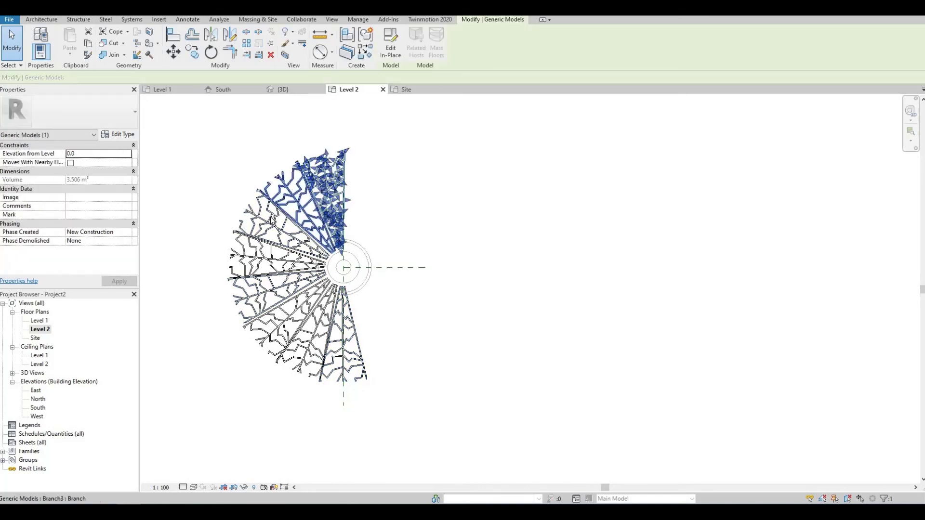
pyautogui.keyDown('ctrl'); pyautogui.click(245, 260); pyautogui.keyUp('ctrl')
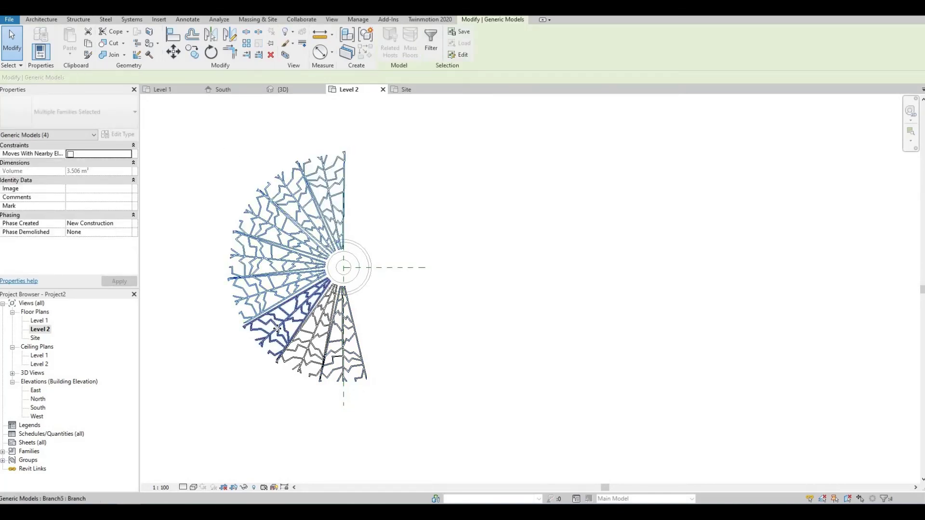
pyautogui.keyDown('ctrl'); pyautogui.click(309, 352); pyautogui.keyUp('ctrl')
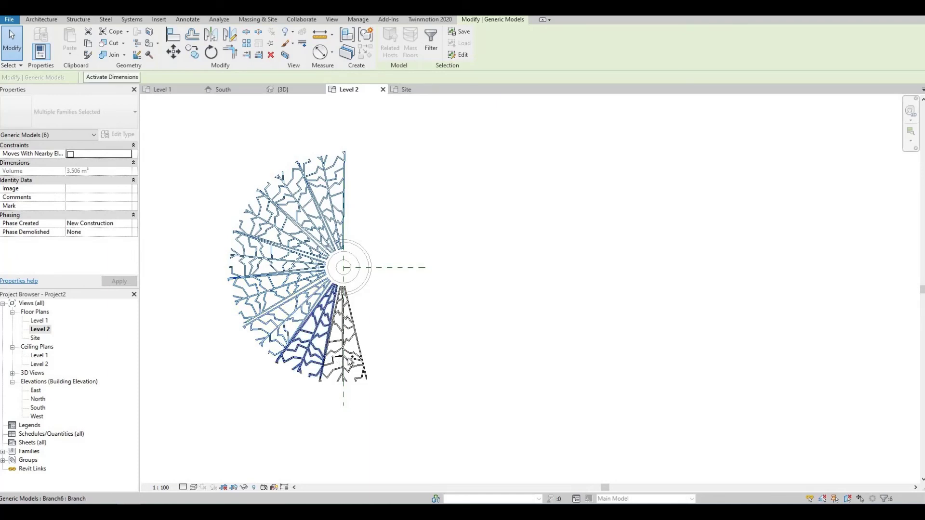
pyautogui.keyDown('ctrl'); pyautogui.click(330, 307); pyautogui.keyUp('ctrl')
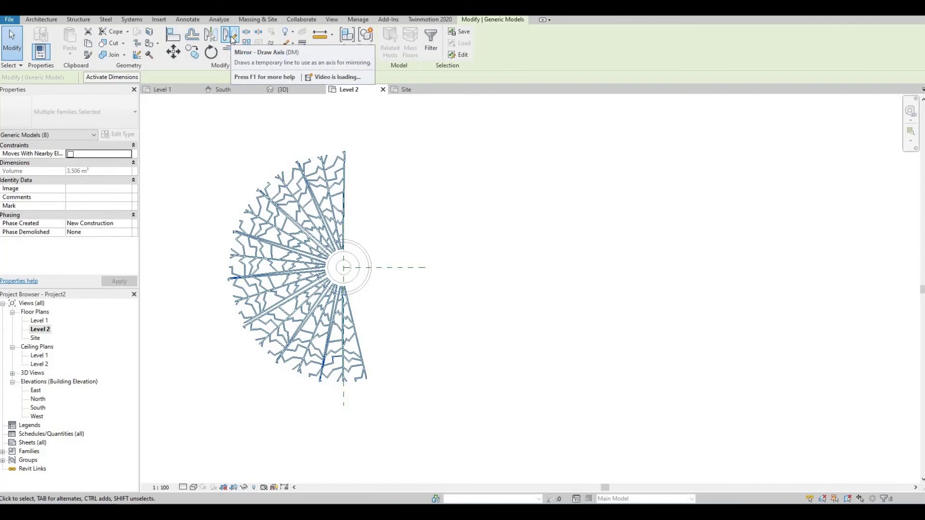
pyautogui.click(233, 38)
pyautogui.scroll(2, 345, 268)
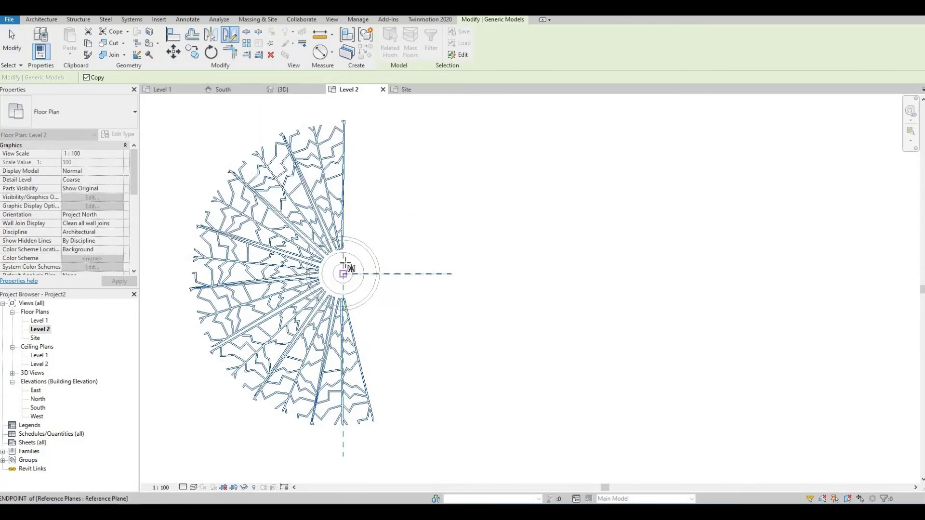
pyautogui.click(343, 261)
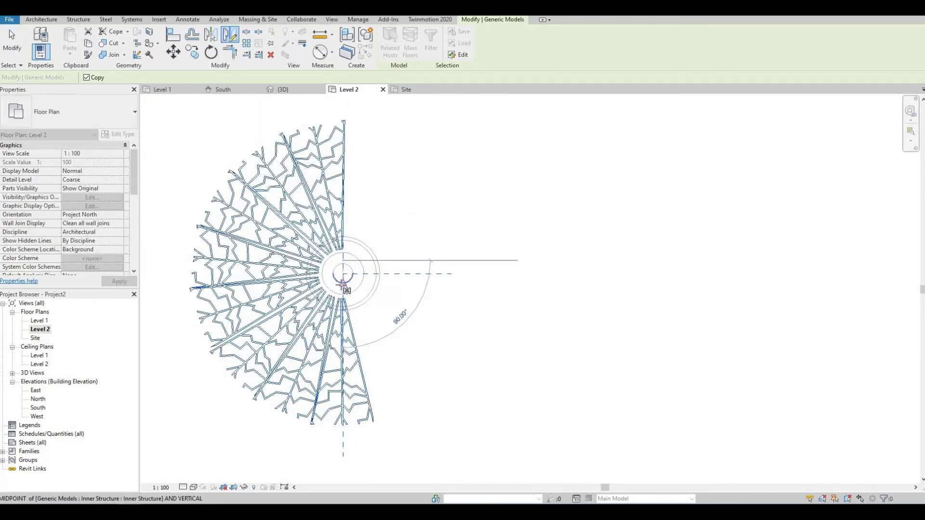
pyautogui.scroll(1, 343, 287)
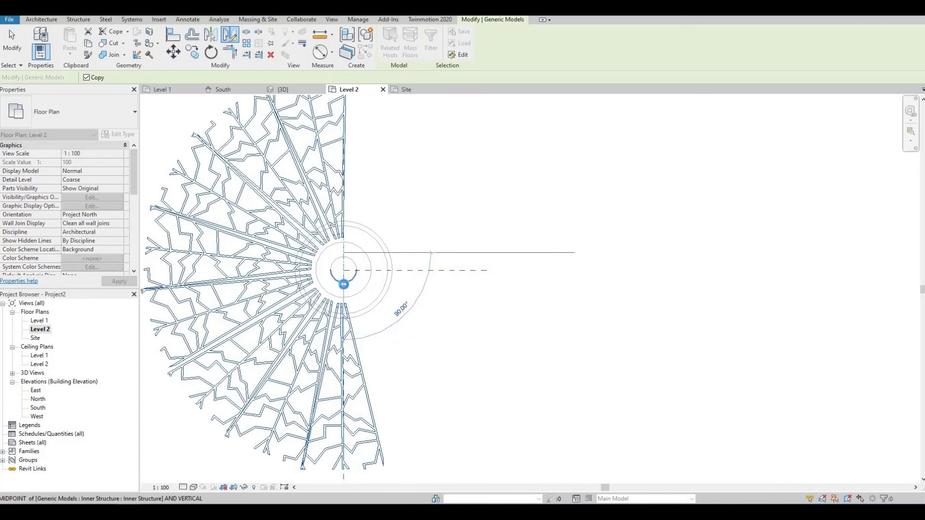
pyautogui.click(343, 284)
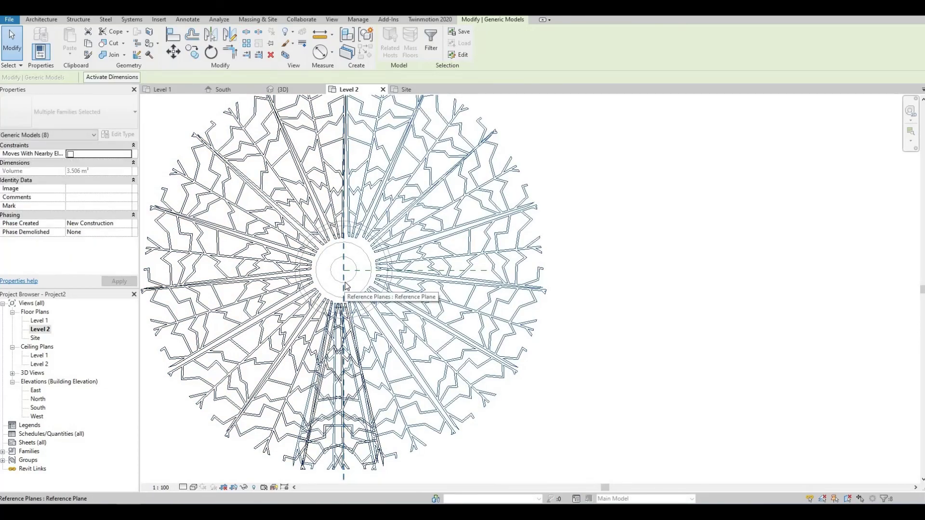
pyautogui.press('Escape')
# Step: Delete the mirrored duplicate branch that overlaps the lowest original branch at the vertical reference plane
pyautogui.scroll(2, 353, 414)
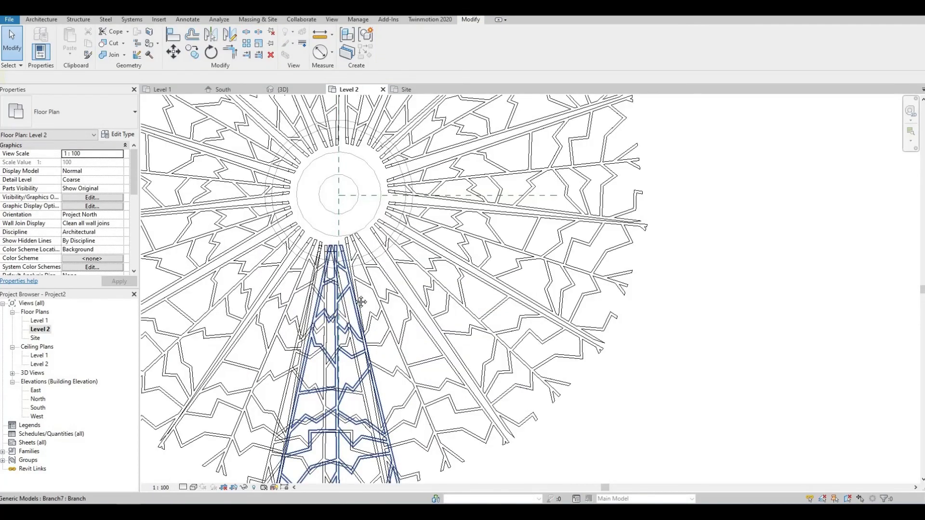
pyautogui.moveTo(361, 302); pyautogui.dragTo(381, 169, button='middle')
pyautogui.scroll(3, 354, 114)
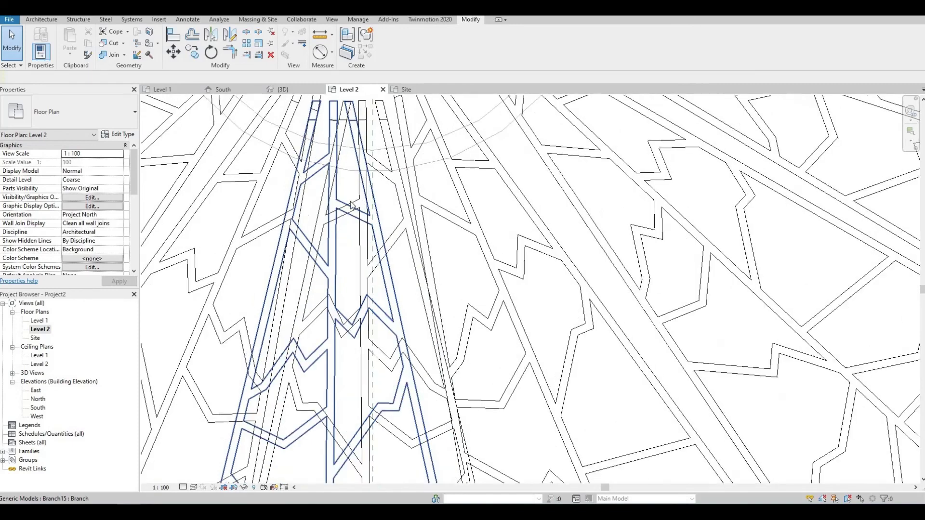
pyautogui.scroll(-3, 351, 205)
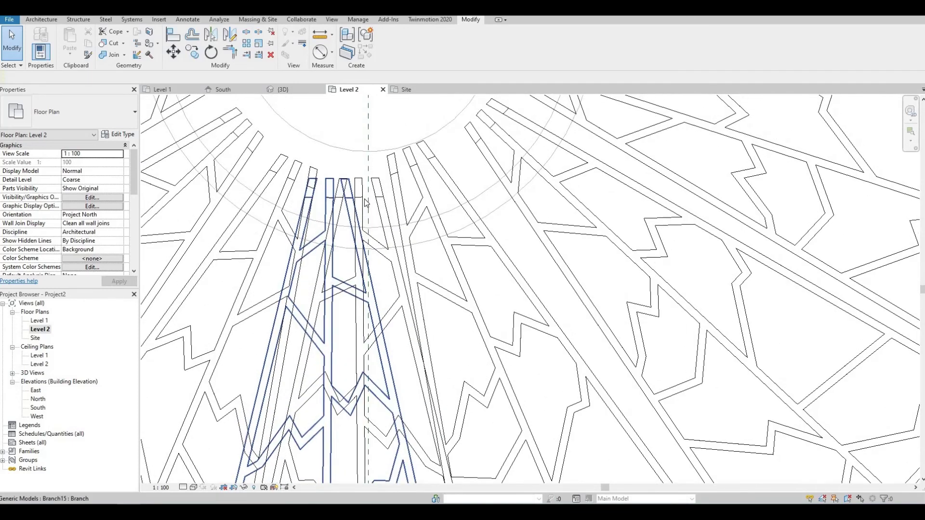
pyautogui.click(329, 194)
pyautogui.press('Escape')
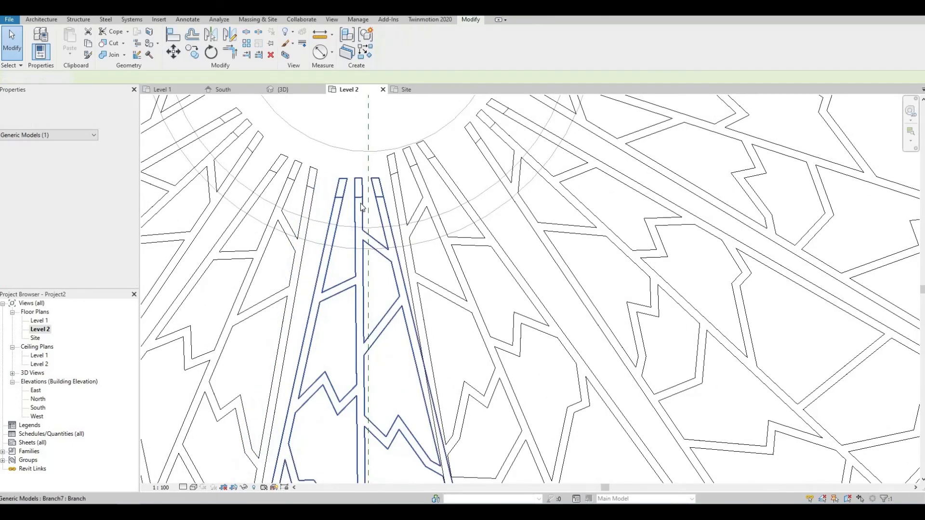
# Step: Check the branches around the column's centre for overlaps in plan, and view the whole column in 3D from the front
pyautogui.scroll(-5, 385, 235)
pyautogui.scroll(-3, 406, 253)
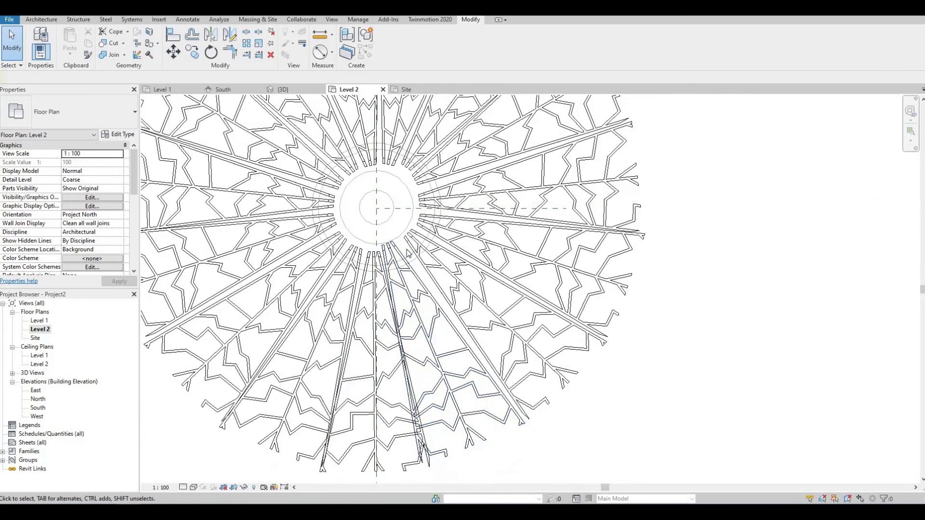
pyautogui.scroll(3, 400, 257)
pyautogui.click(401, 258)
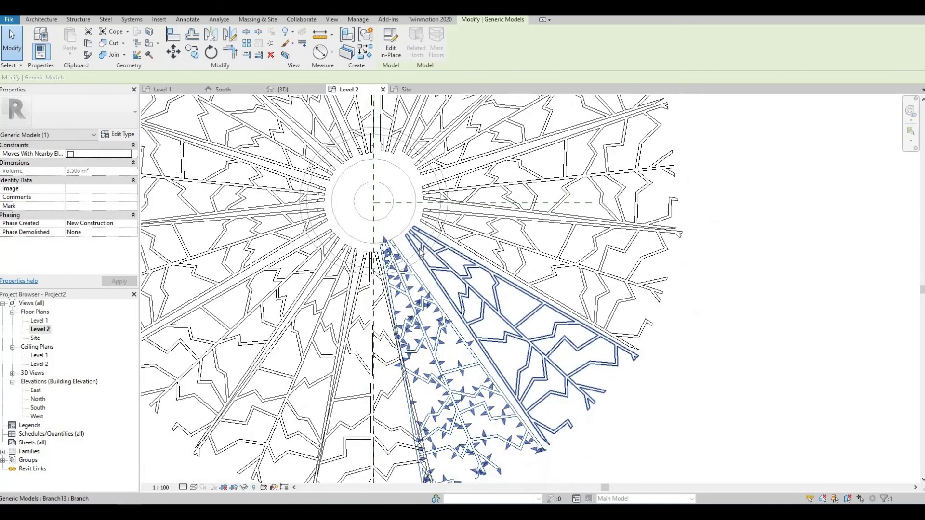
pyautogui.scroll(-3, 420, 251)
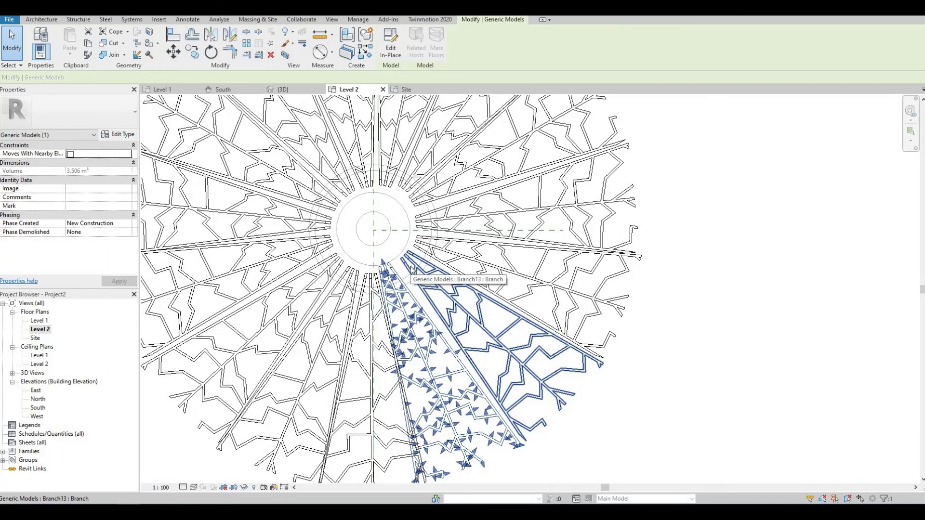
pyautogui.press('Escape')
pyautogui.scroll(3, 409, 288)
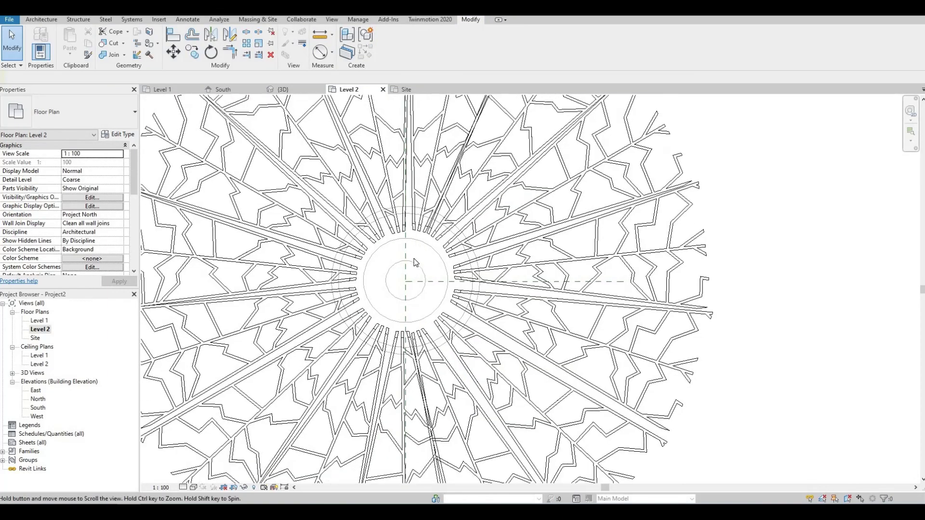
pyautogui.moveTo(412, 288); pyautogui.dragTo(410, 303, button='middle')
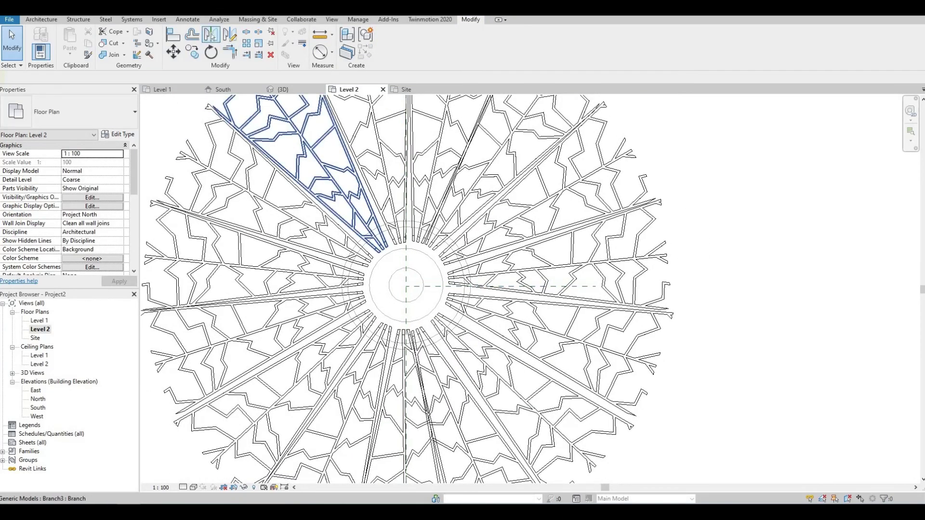
pyautogui.click(283, 89)
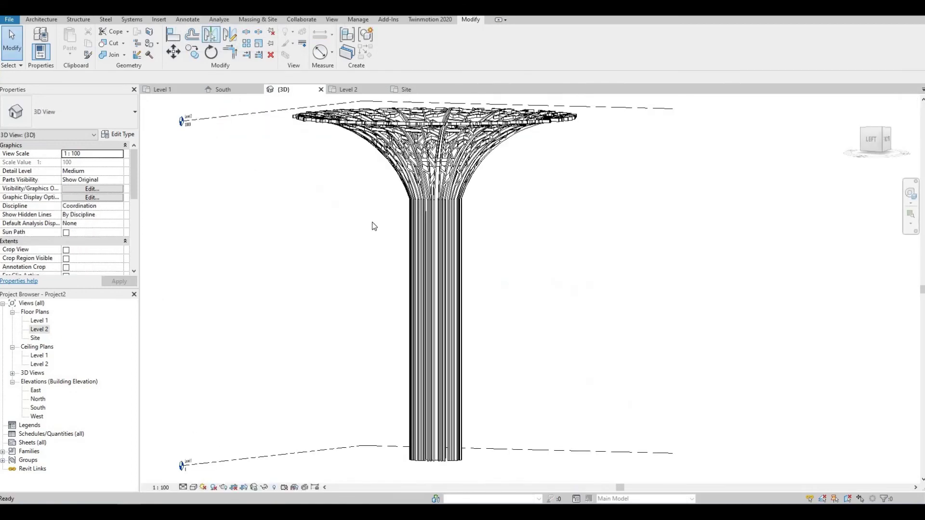
pyautogui.keyDown('shift'); pyautogui.moveTo(336, 180); pyautogui.dragTo(344, 282, button='middle'); pyautogui.keyUp('shift')
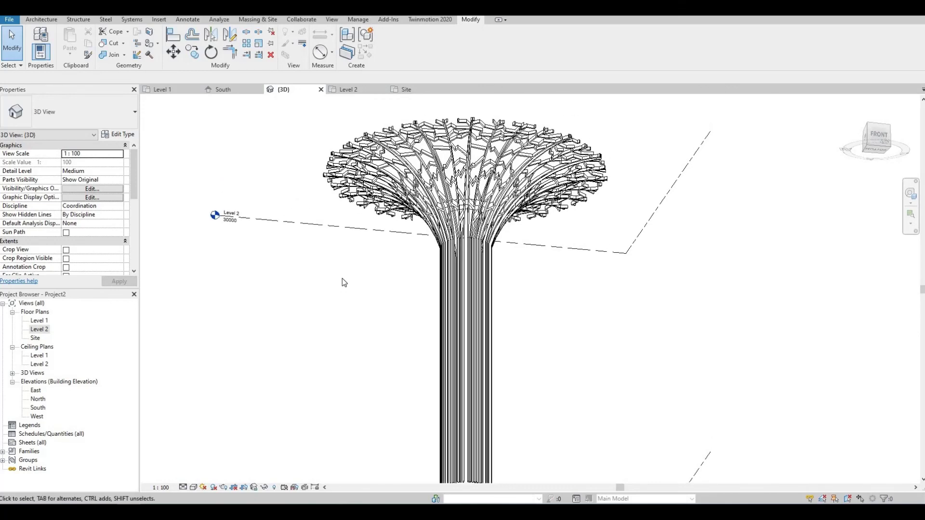